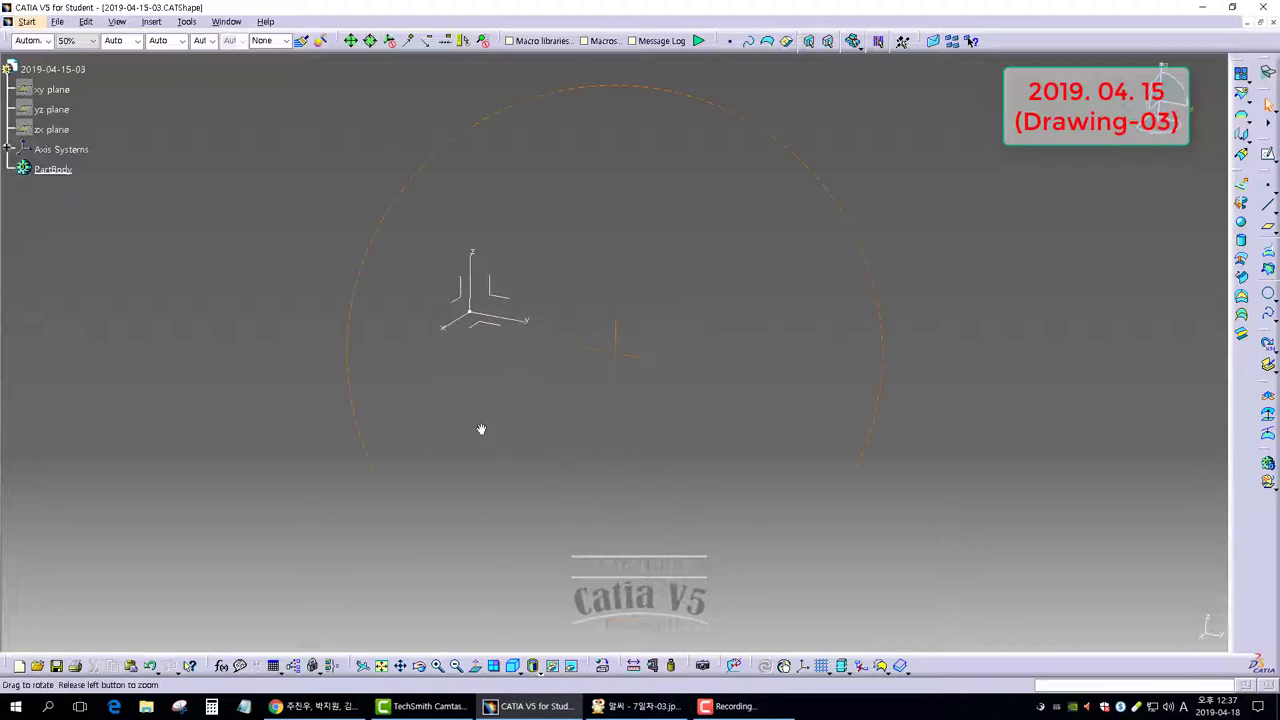
Create a positioned sketch on the ZX plane of the absolute axis system, with its H and V axes swapped
{"action": "middle_click_drag", "start_coordinate": [689, 371], "coordinate": [829, 394]}
{"action": "middle_click_drag", "start_coordinate": [541, 345], "coordinate": [663, 411]}
{"action": "left_click", "coordinate": [606, 310]}
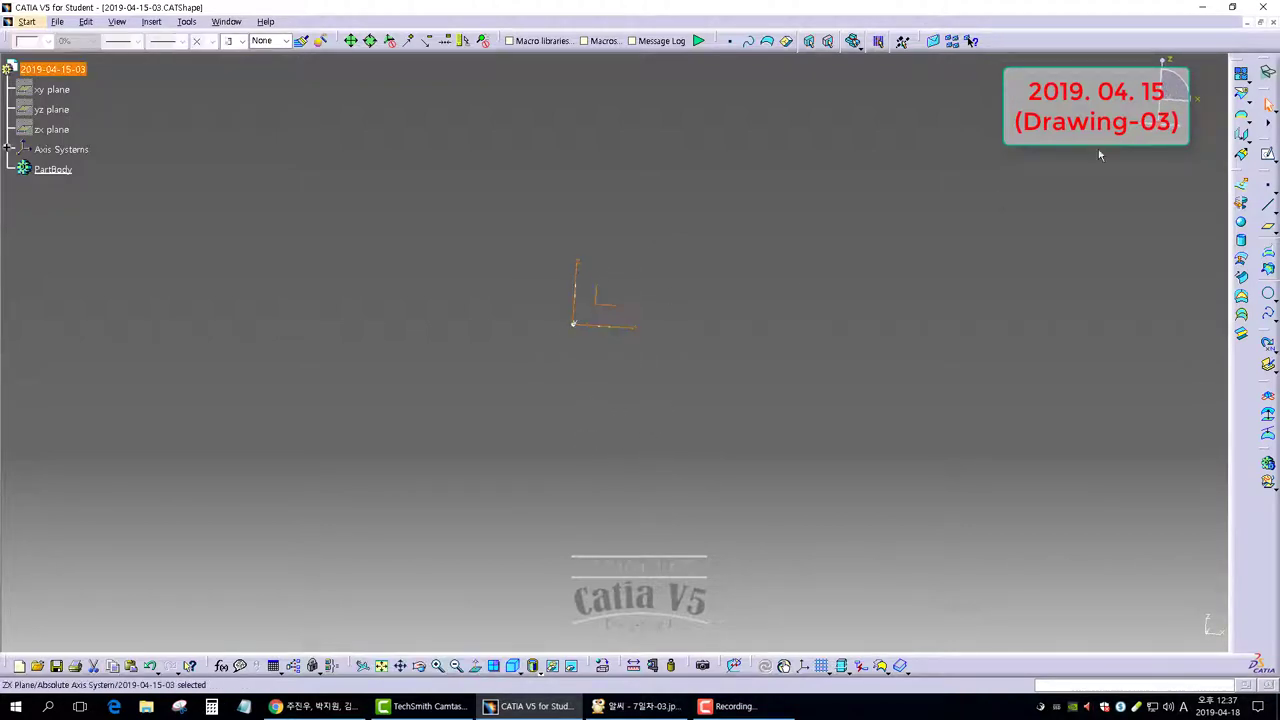
{"action": "left_click", "coordinate": [1272, 158]}
{"action": "left_click", "coordinate": [1268, 174]}
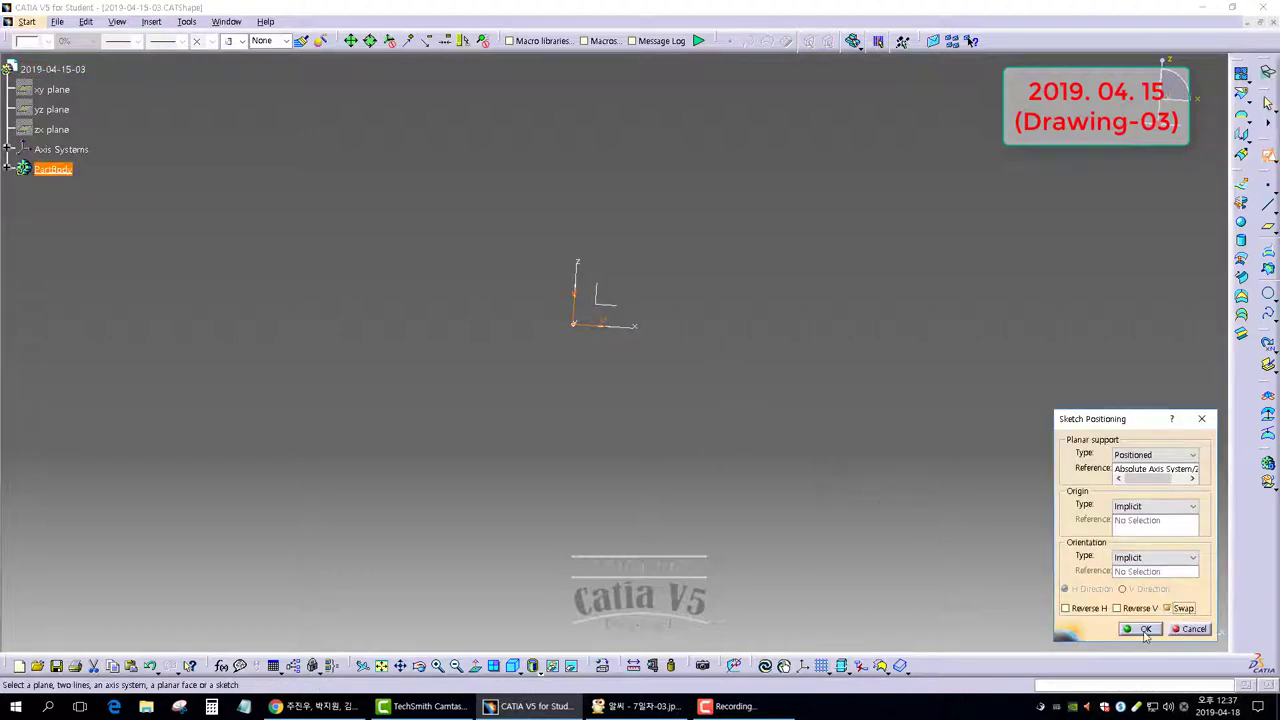
{"action": "left_click", "coordinate": [1145, 630]}
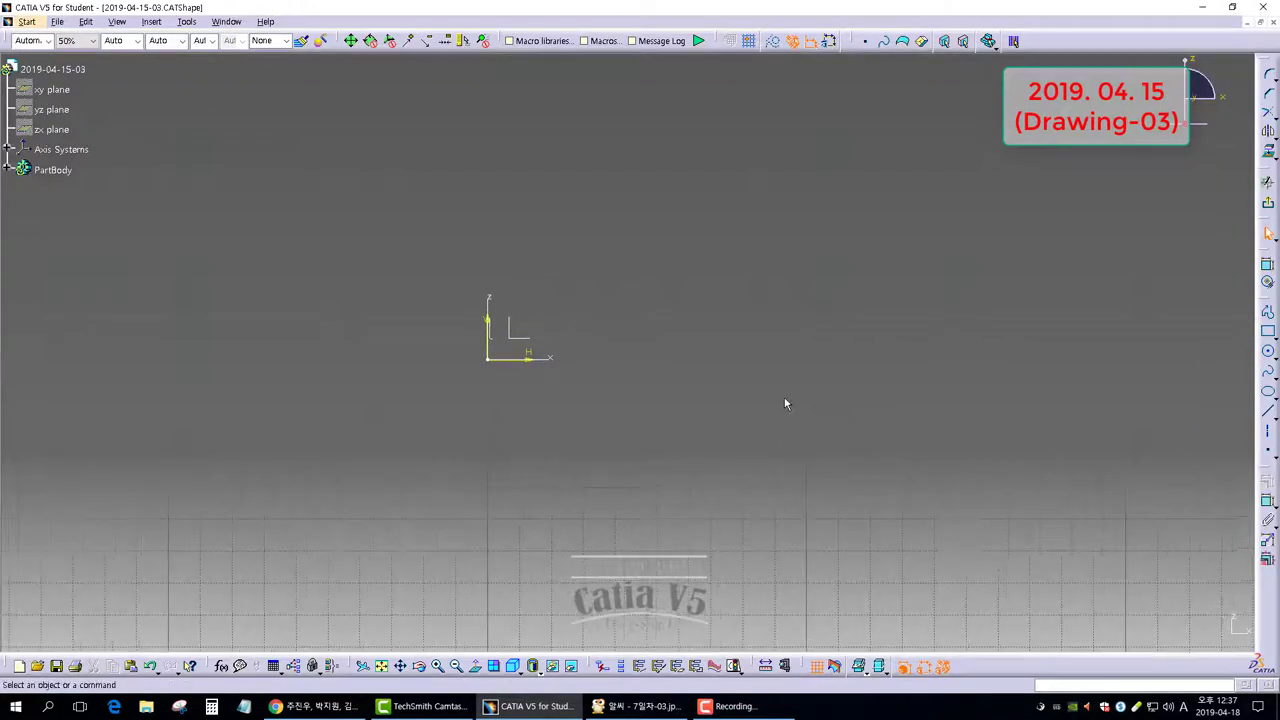
{"action": "left_click", "coordinate": [118, 22]}
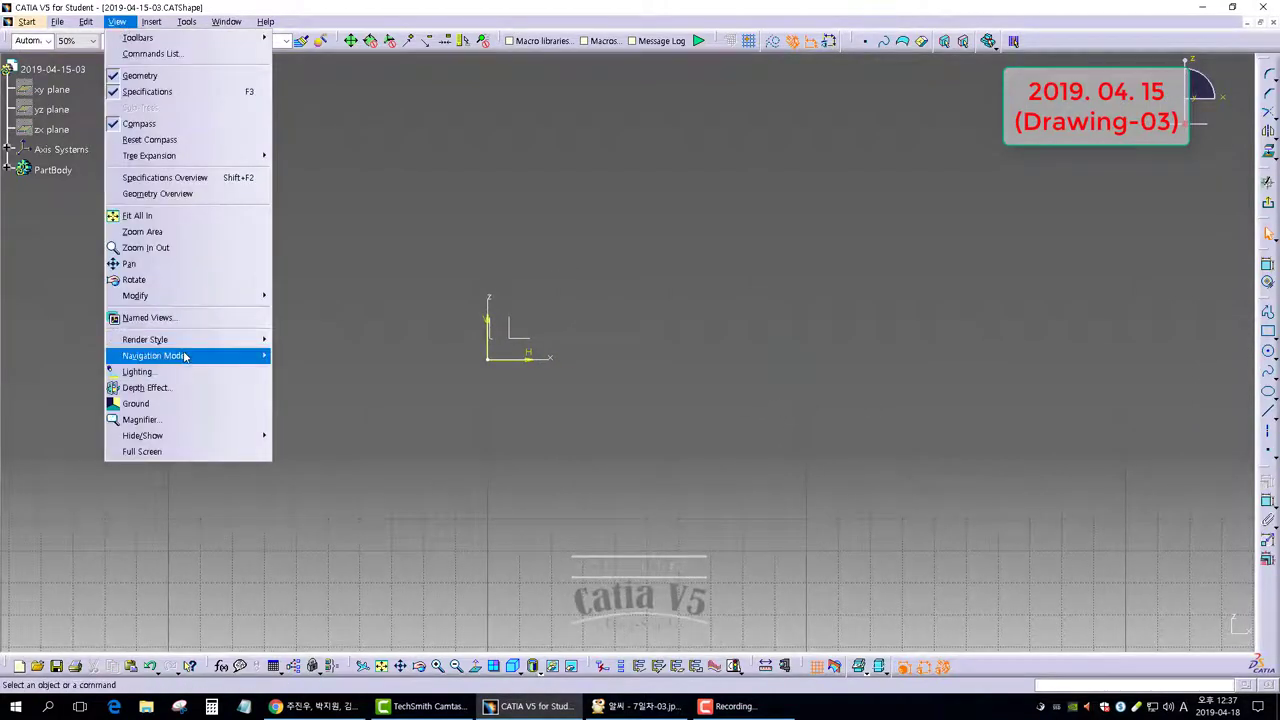
{"action": "mouse_move", "coordinate": [200, 340]}
{"action": "left_click", "coordinate": [299, 495]}
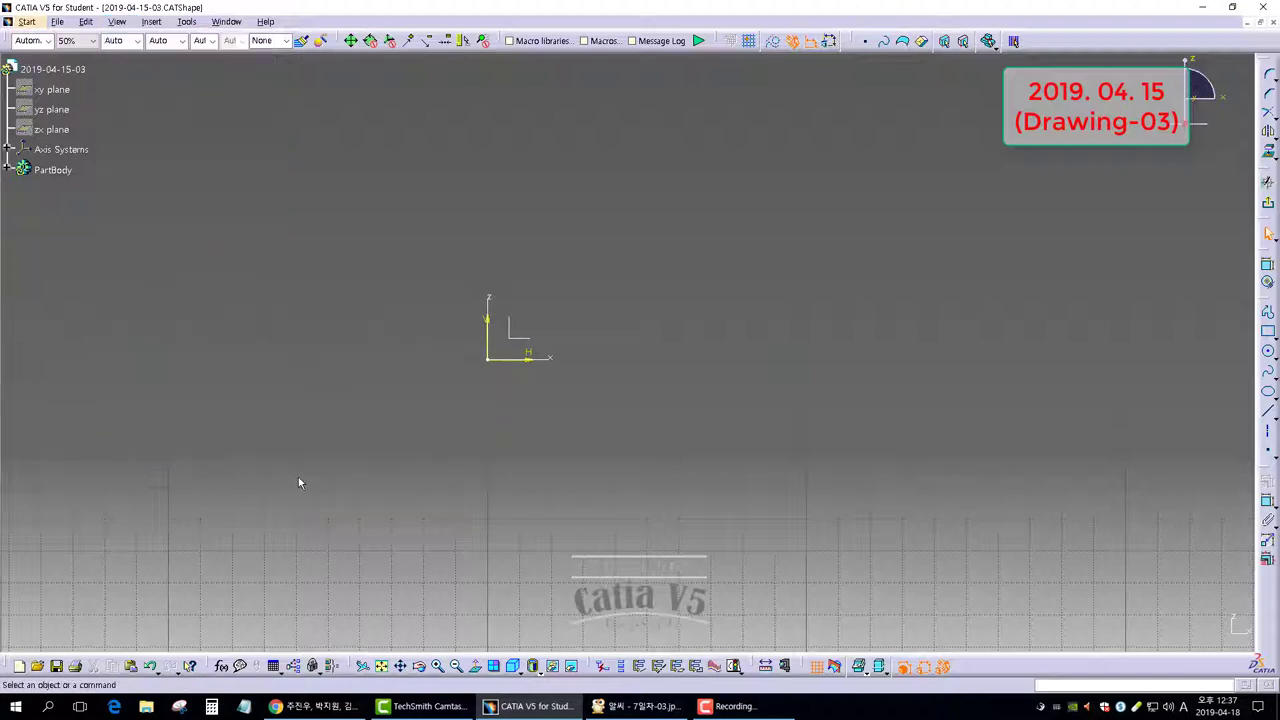
Sketch a profile from the origin: a horizontal line about 136 mm long, a tangent arc of about 44 mm radius and a vertical line upward
{"action": "middle_click_drag", "start_coordinate": [681, 401], "coordinate": [650, 392]}
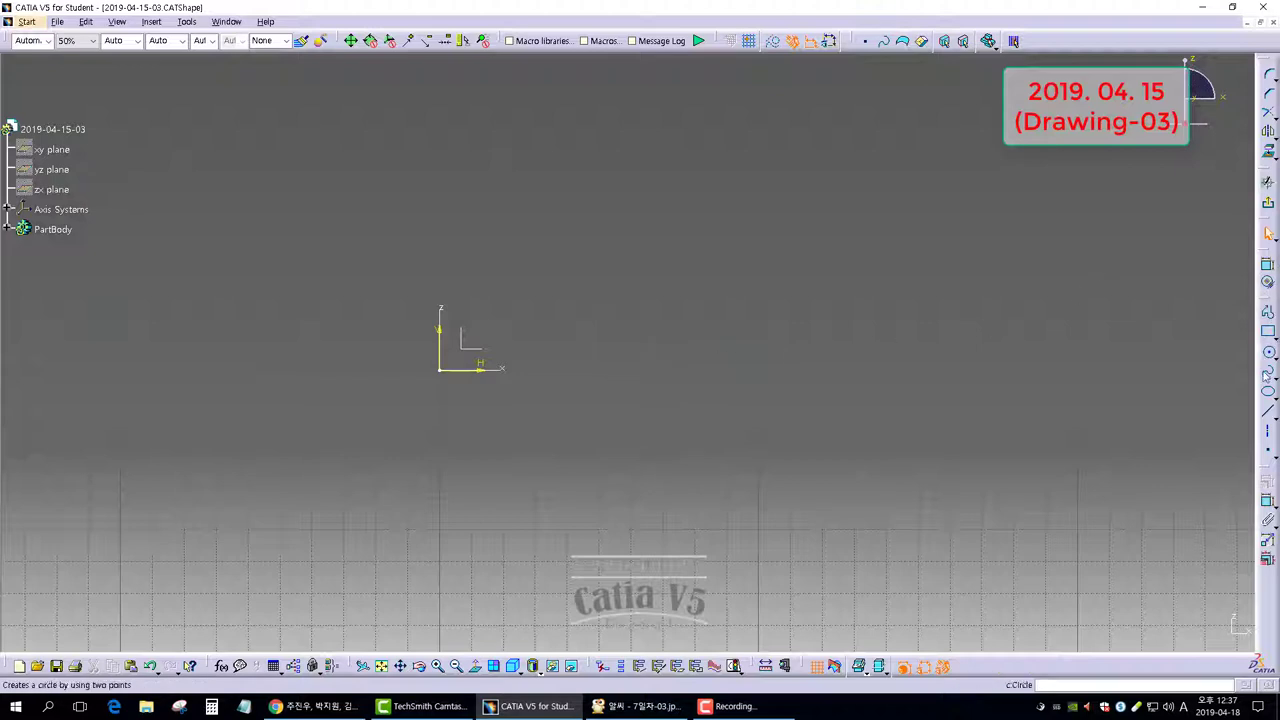
{"action": "left_click", "coordinate": [1265, 312]}
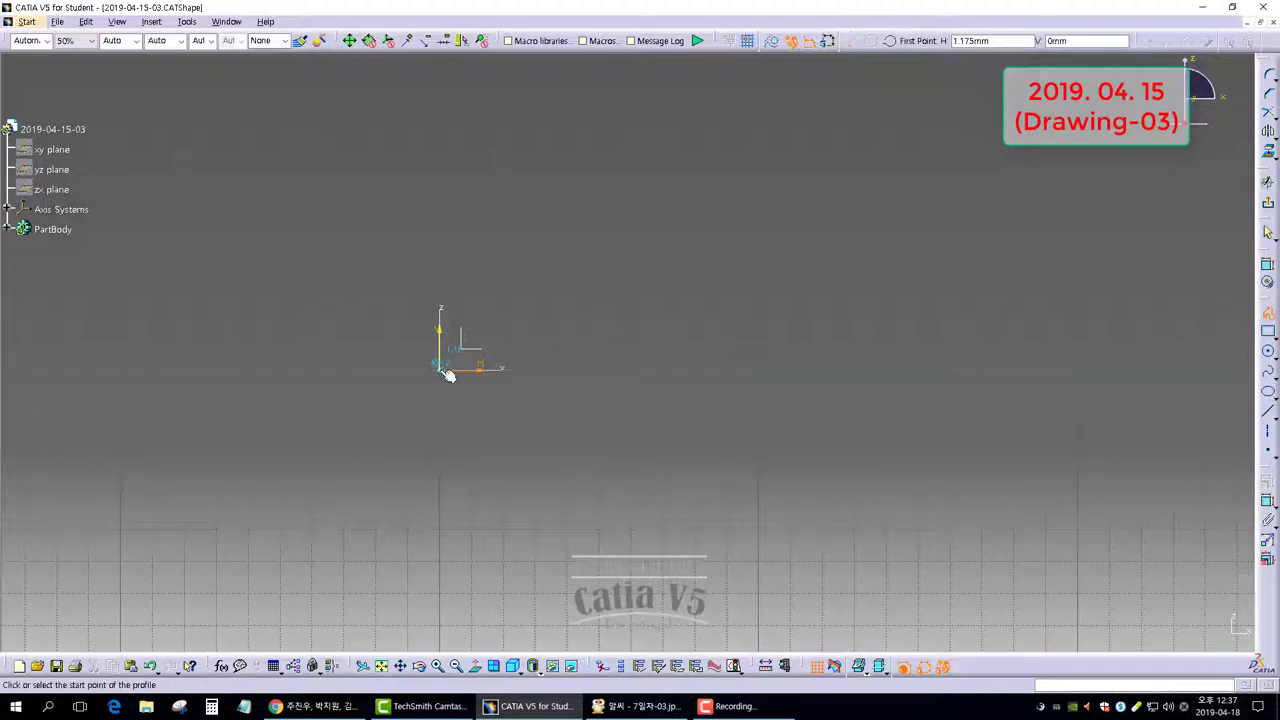
{"action": "left_click", "coordinate": [440, 372]}
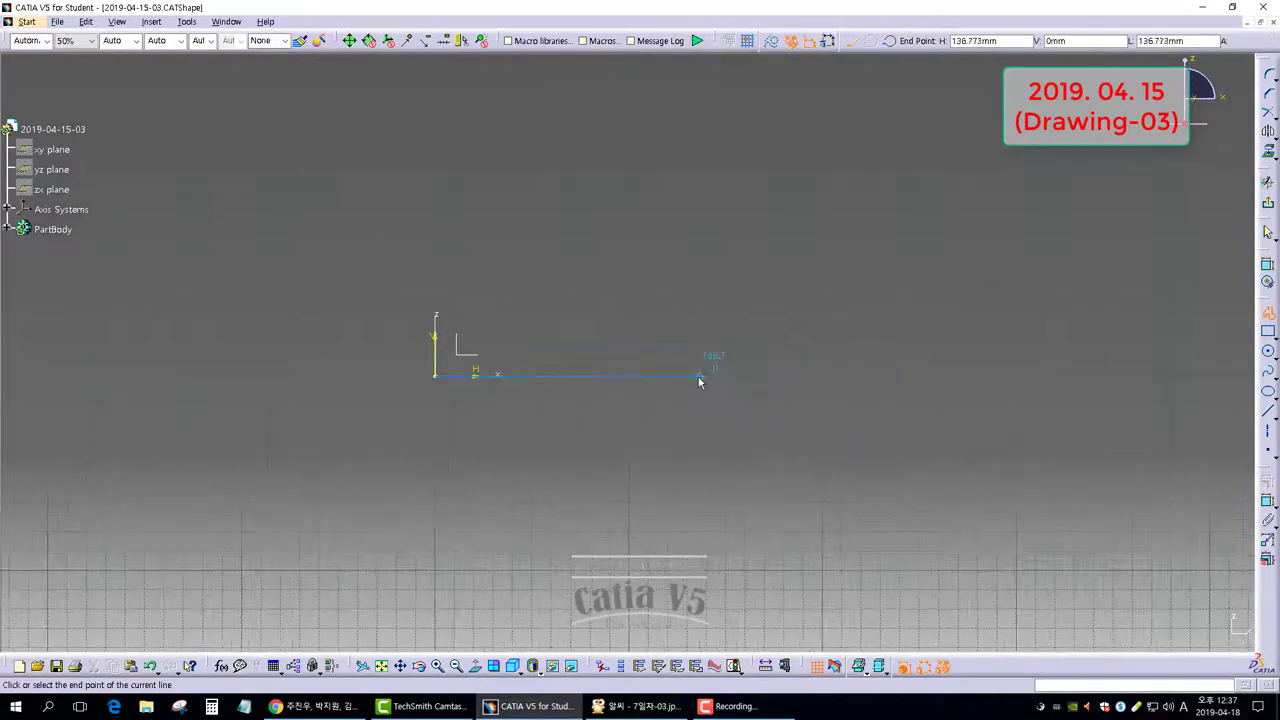
{"action": "left_click_drag", "start_coordinate": [698, 376], "coordinate": [771, 363]}
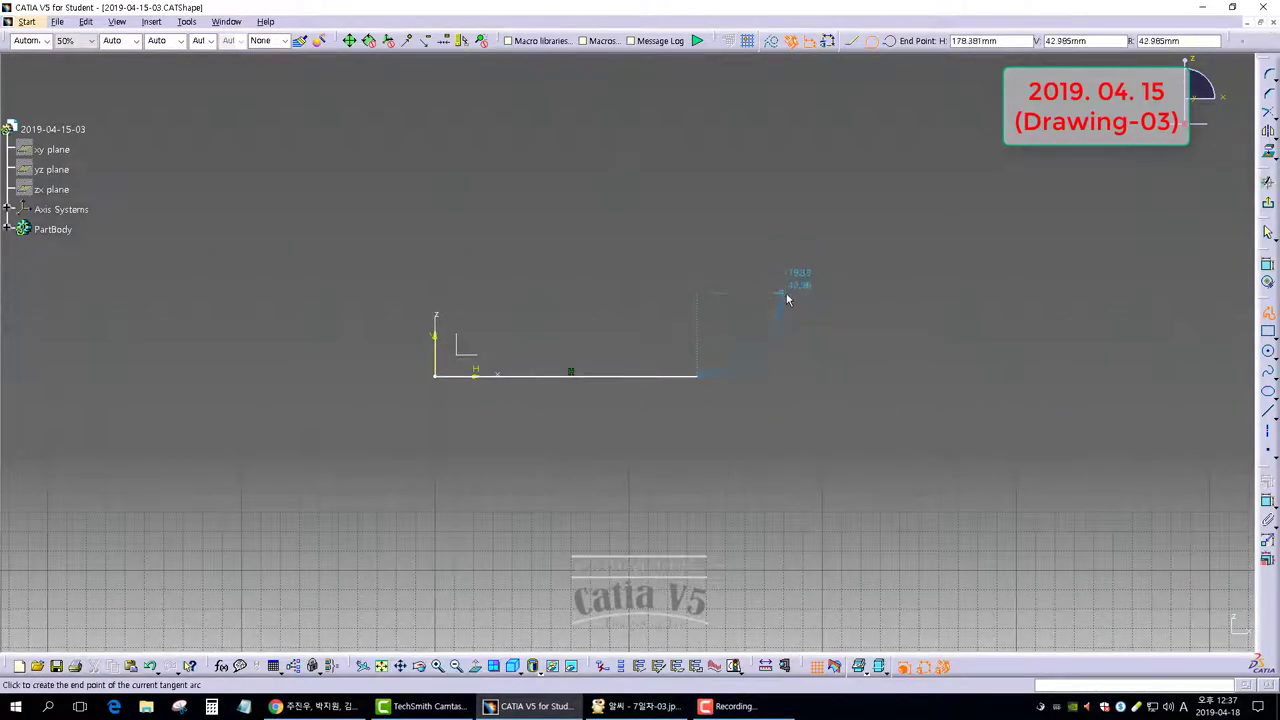
{"action": "left_click", "coordinate": [782, 293]}
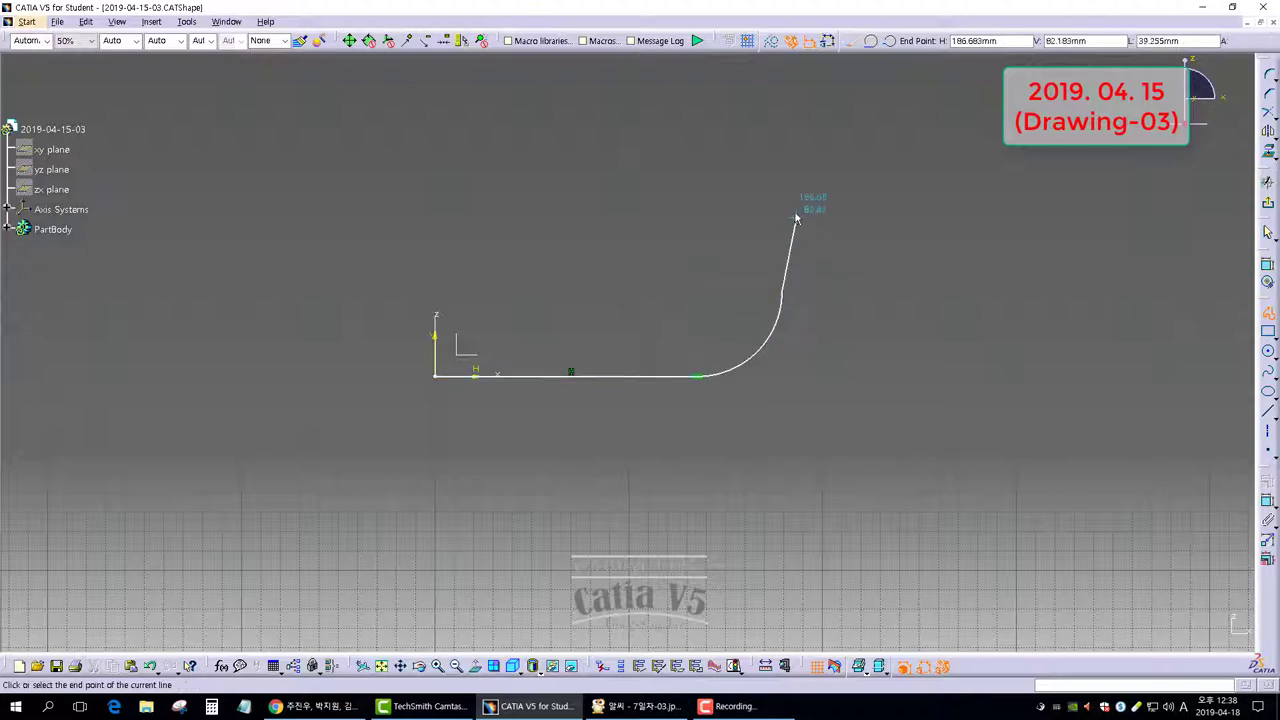
{"action": "double_click", "coordinate": [782, 204]}
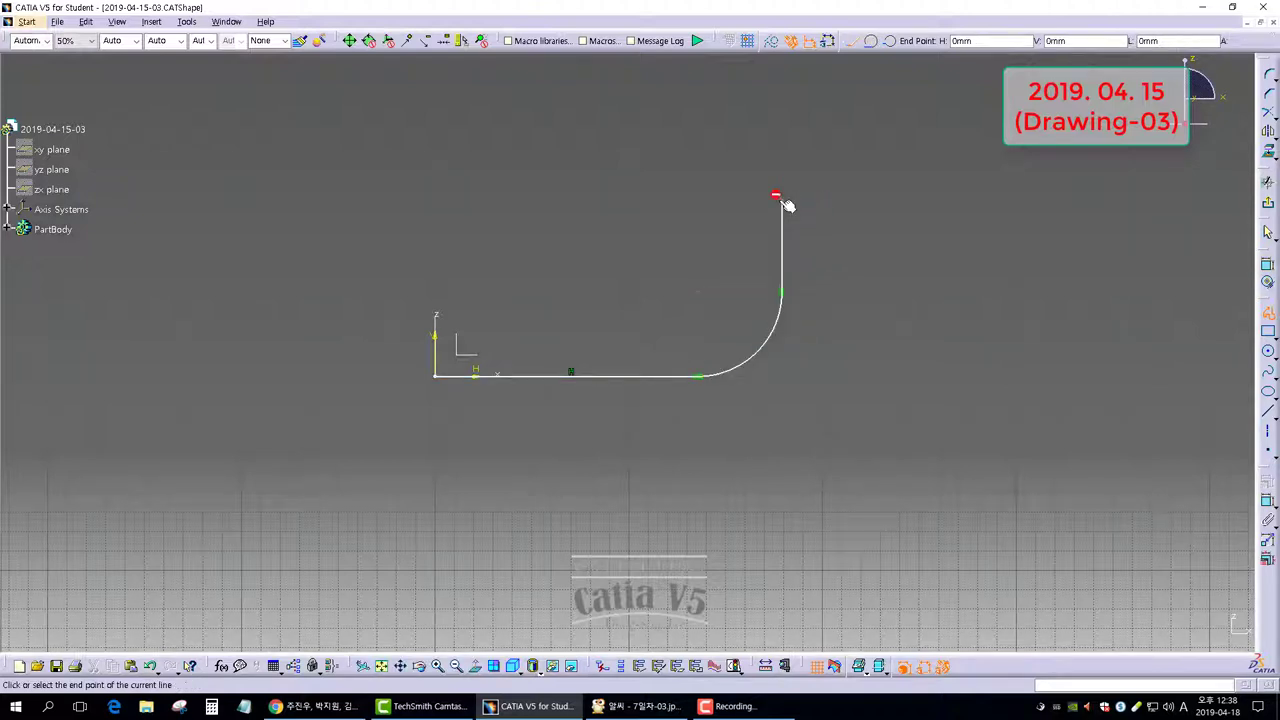
Dimension the arc's radius and set it to 60 mm
{"action": "left_click", "coordinate": [757, 356]}
{"action": "left_click", "coordinate": [808, 385]}
{"action": "double_click", "coordinate": [809, 383]}
{"action": "double_click", "coordinate": [808, 380]}
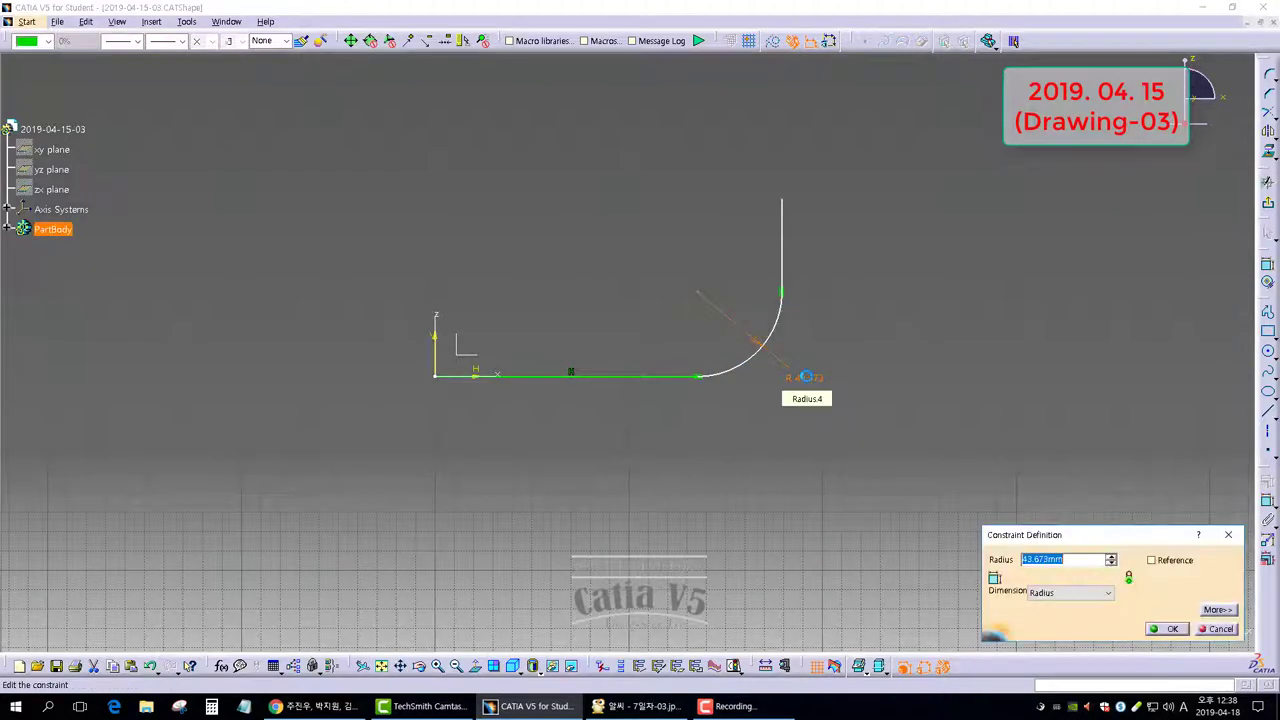
{"action": "type", "text": "60"}
{"action": "key", "text": "Return"}
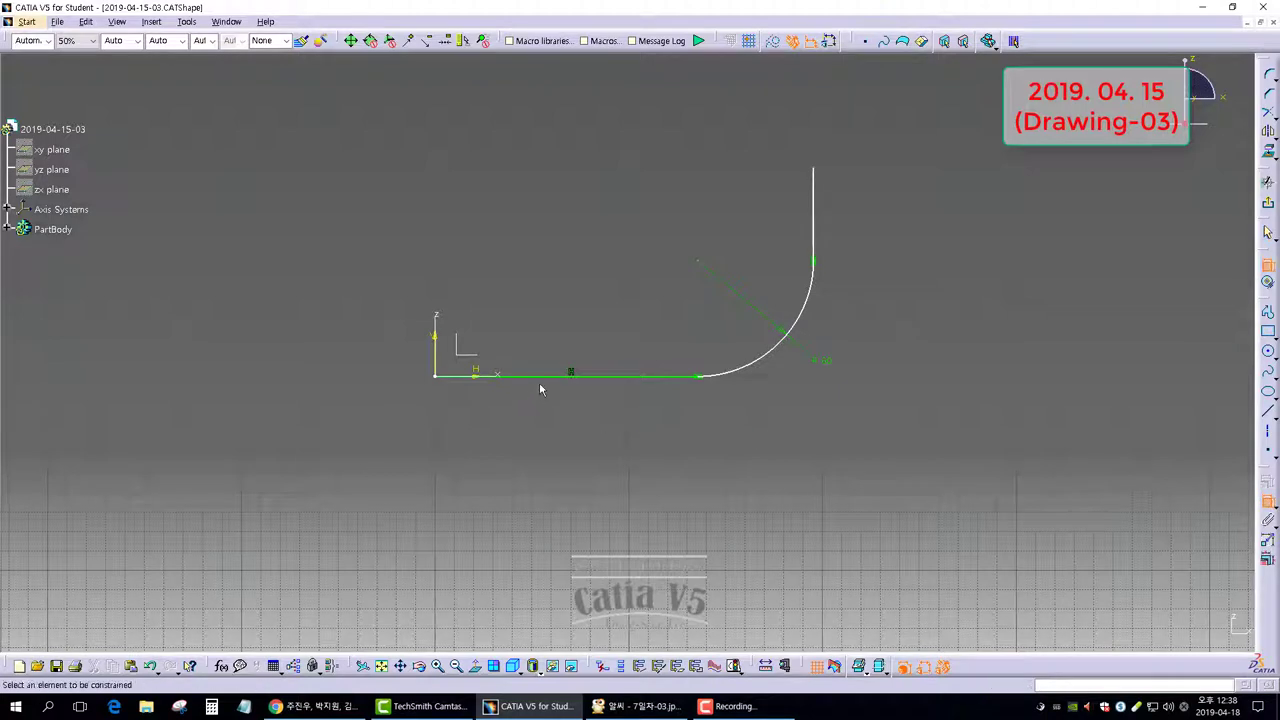
Dimension the height from the horizontal line to the profile's upper endpoint and set it to 100 mm
{"action": "left_click", "coordinate": [590, 382]}
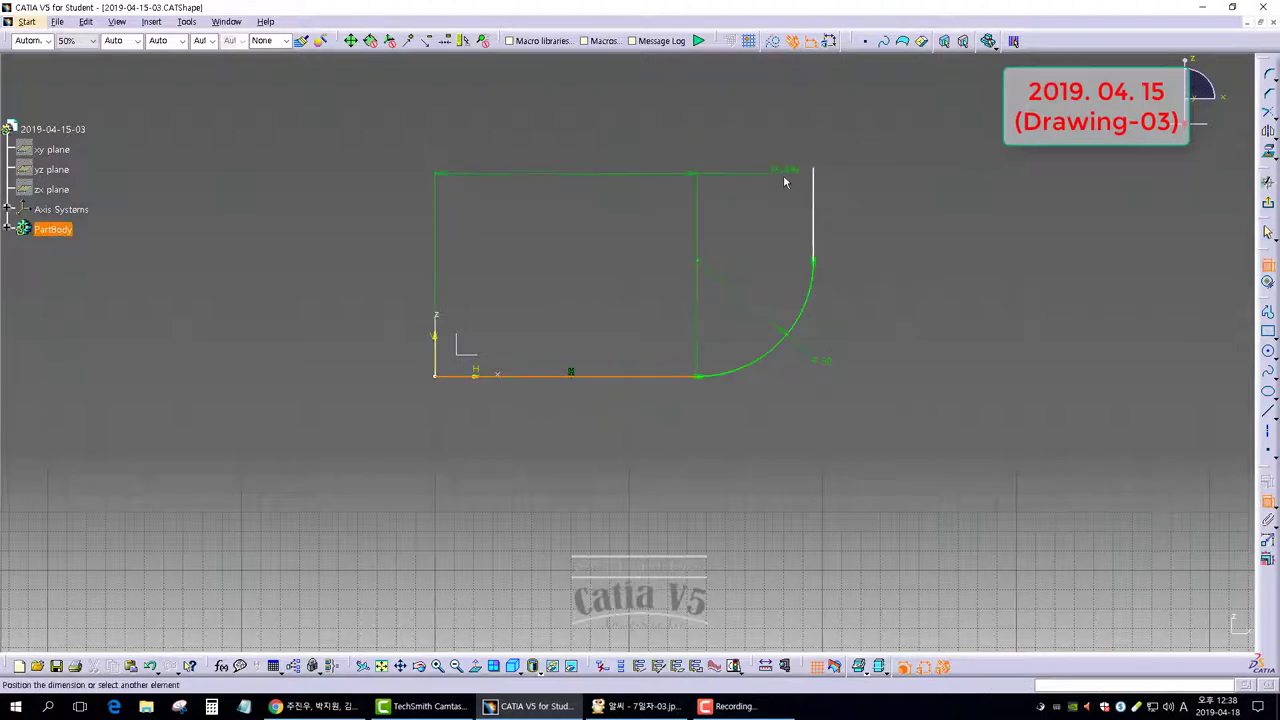
{"action": "left_click", "coordinate": [820, 175]}
{"action": "left_click", "coordinate": [886, 243]}
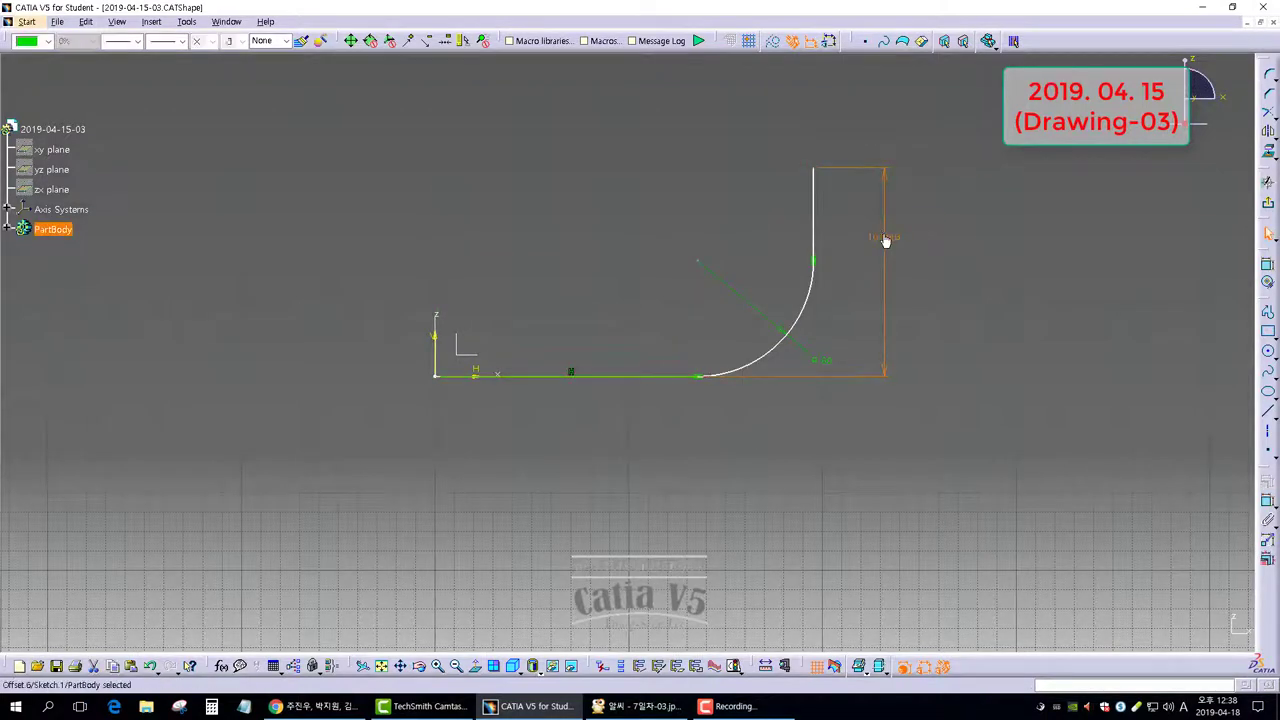
{"action": "double_click", "coordinate": [884, 240]}
{"action": "key", "text": "Return"}
Constrain the short straight line above the arc to be vertical
{"action": "left_click", "coordinate": [1268, 265]}
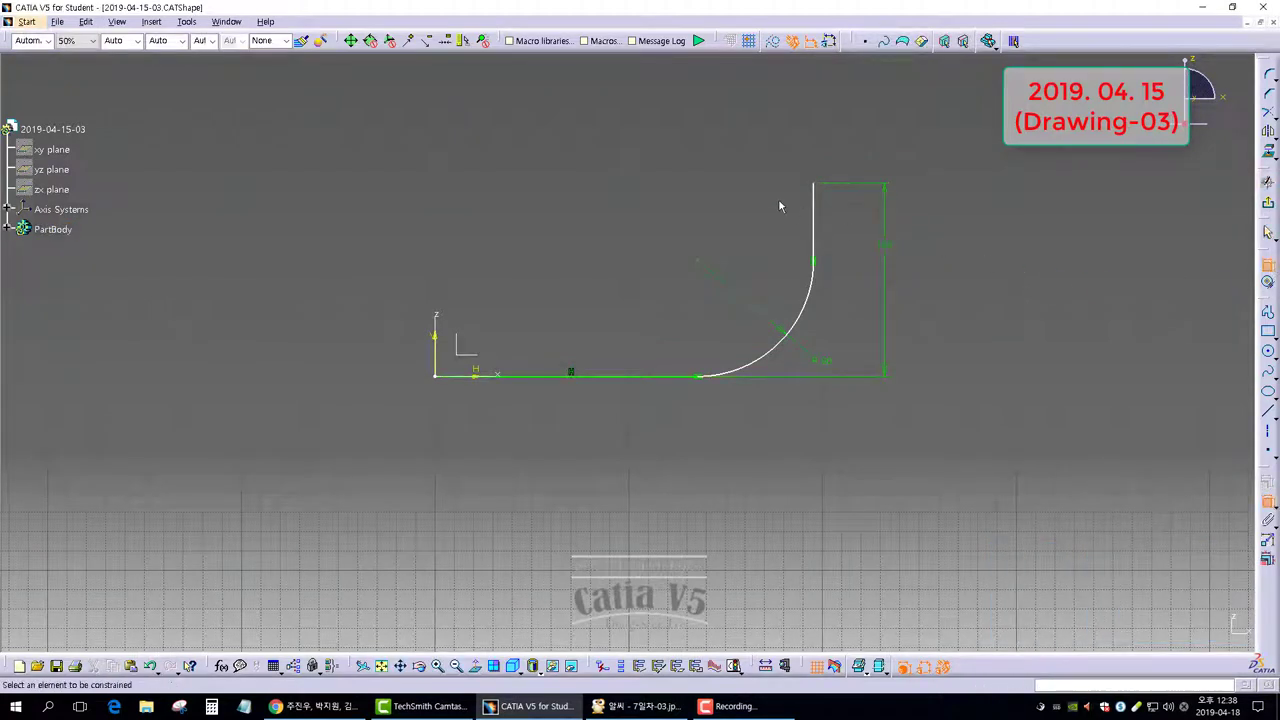
{"action": "left_click", "coordinate": [814, 205]}
{"action": "right_click", "coordinate": [763, 210]}
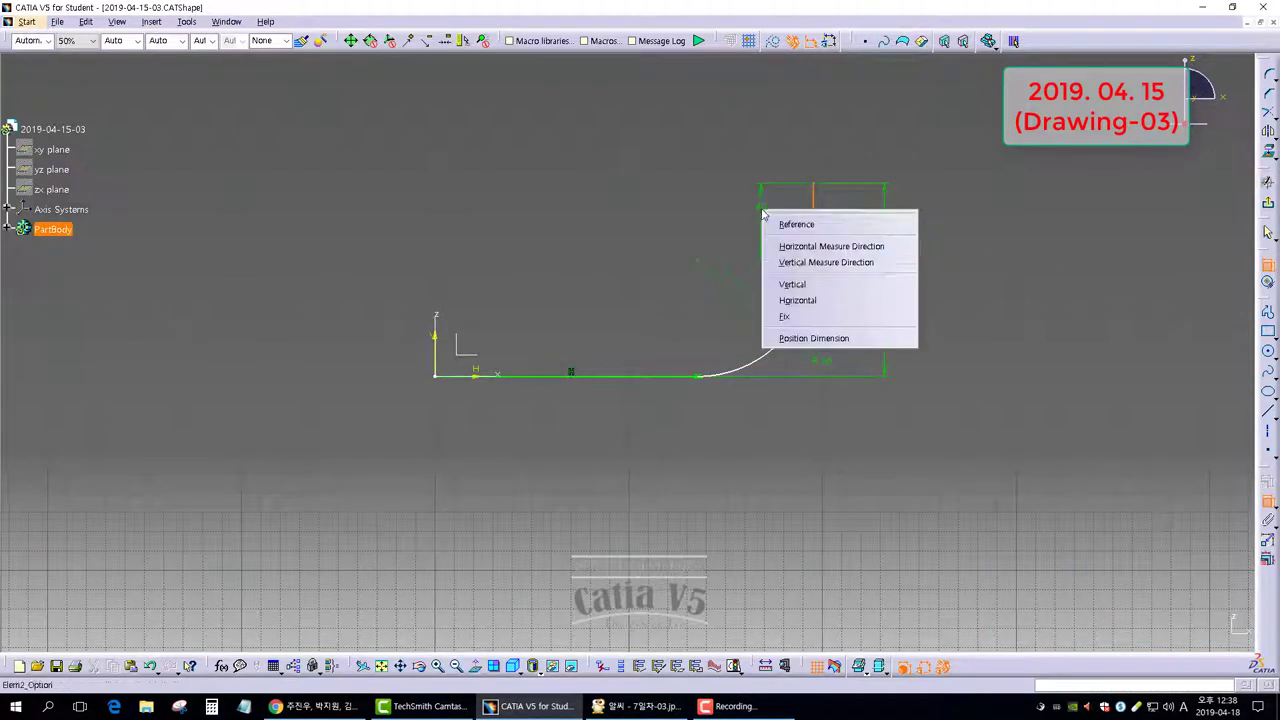
{"action": "left_click", "coordinate": [795, 285]}
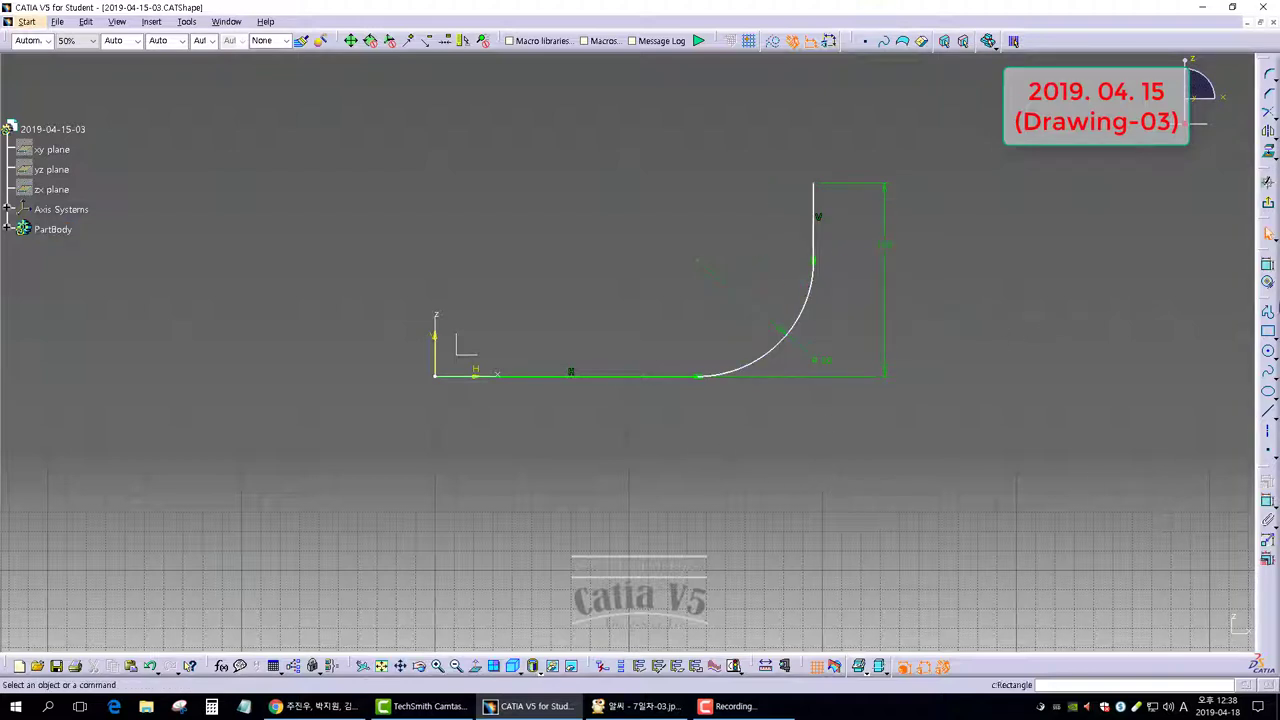
Dimension the horizontal distance from the sketch's V axis to the vertical line and set it to 269 mm
{"action": "left_click", "coordinate": [1268, 268]}
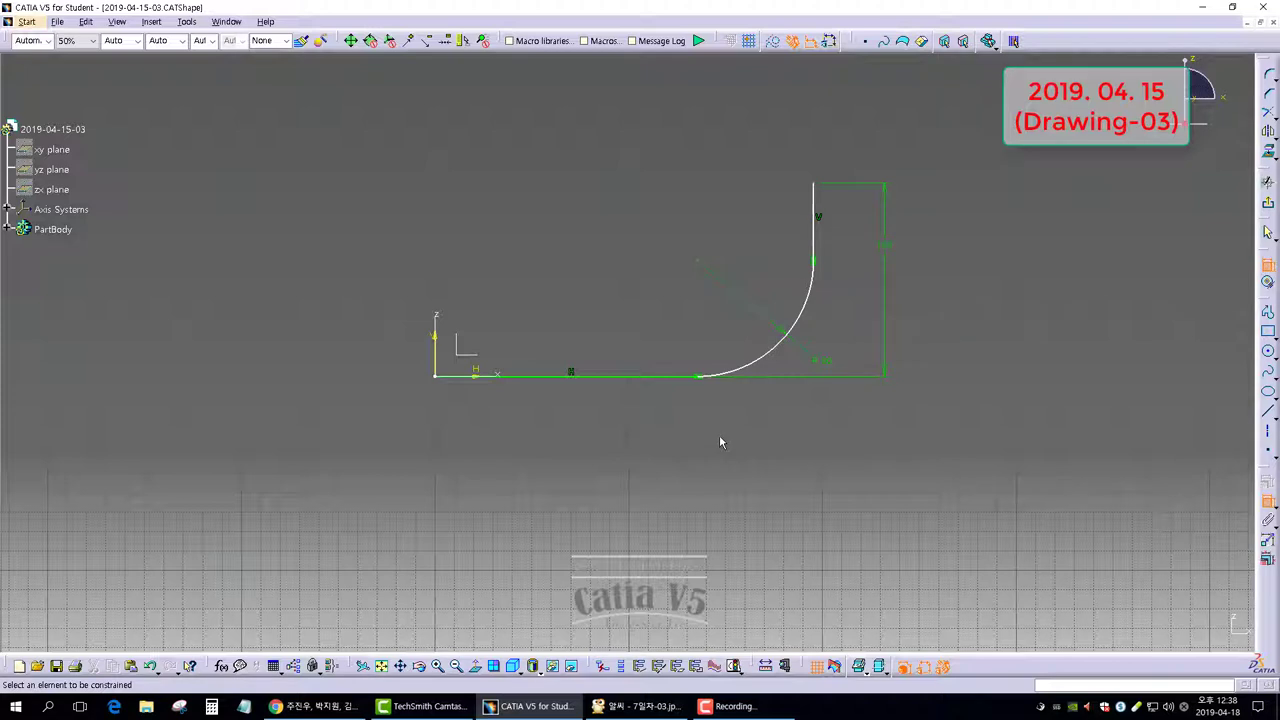
{"action": "left_click", "coordinate": [438, 341]}
{"action": "left_click", "coordinate": [815, 223]}
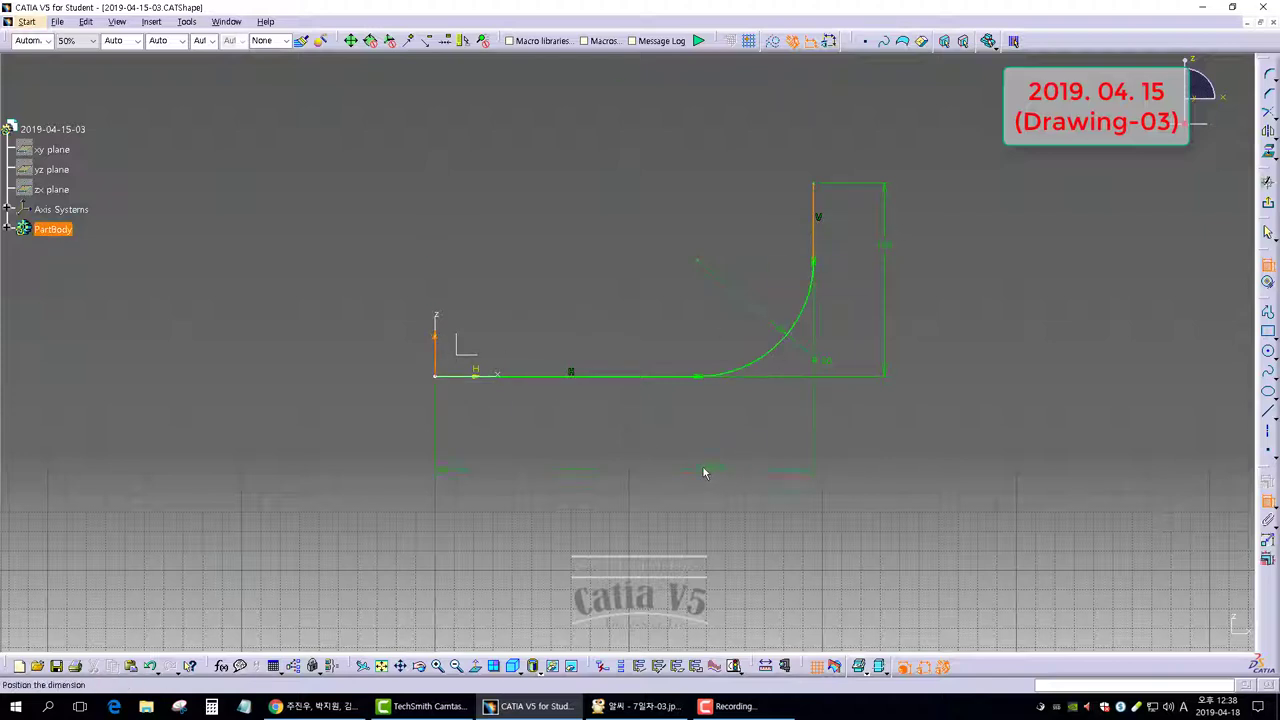
{"action": "left_click", "coordinate": [661, 417]}
{"action": "double_click", "coordinate": [661, 417]}
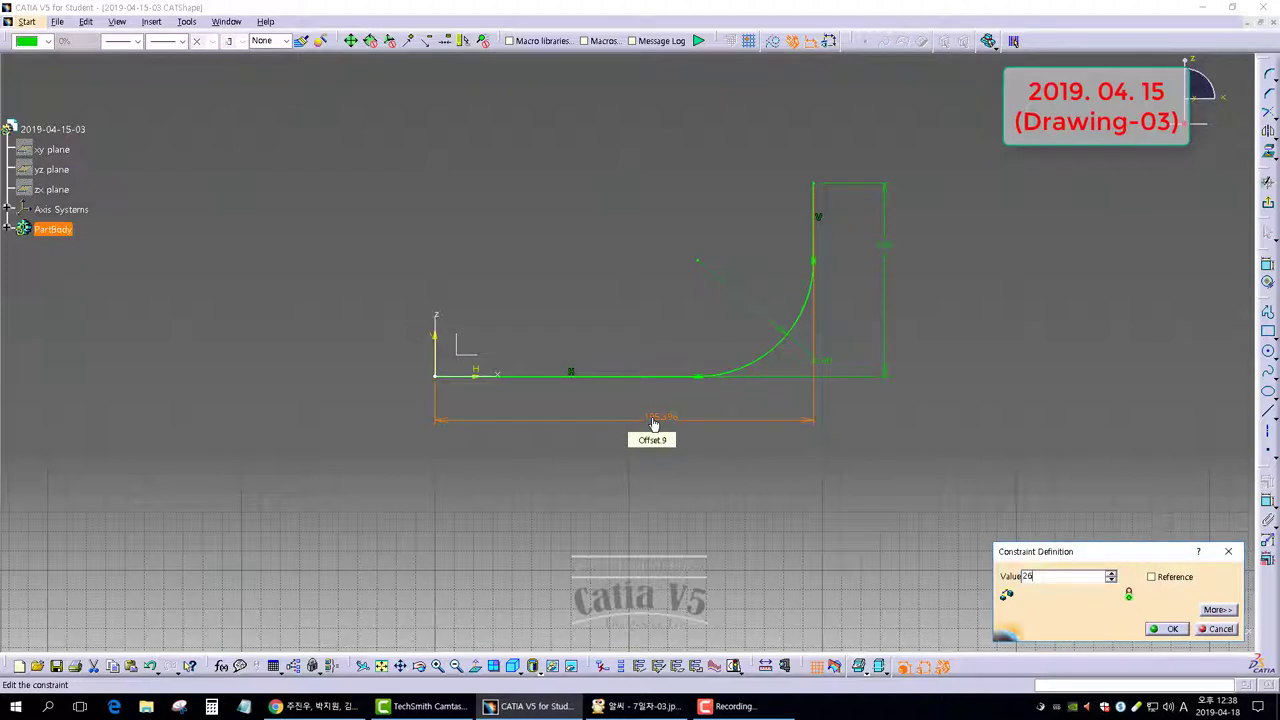
{"action": "key", "text": "Return"}
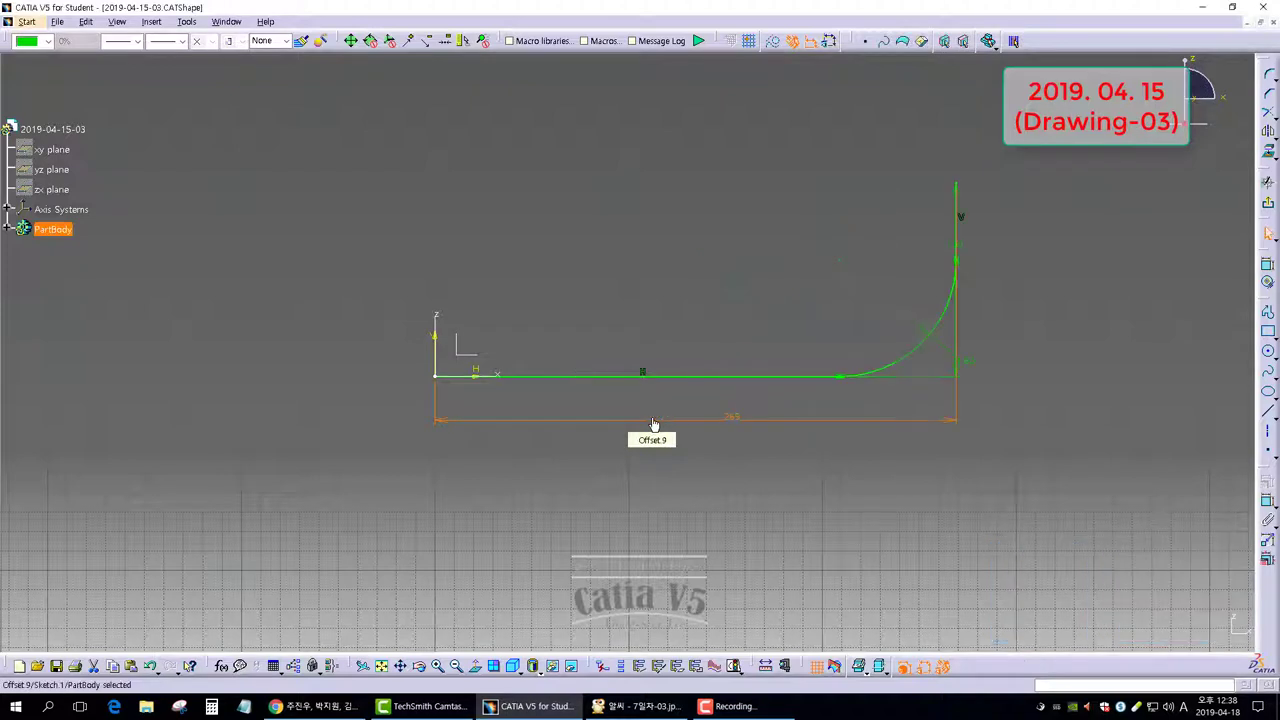
{"action": "left_click", "coordinate": [824, 450]}
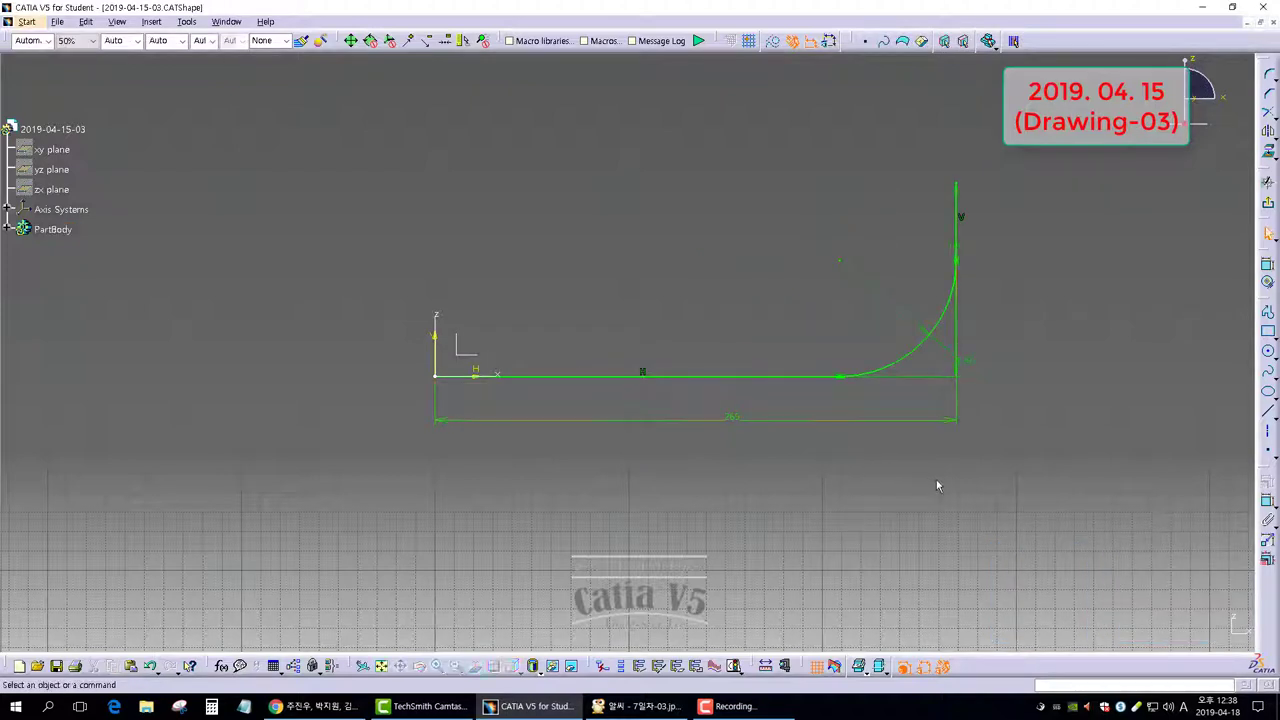
Move the height dimension outside the vertical line and the radius dimension label inside the arc
{"action": "left_click", "coordinate": [958, 248]}
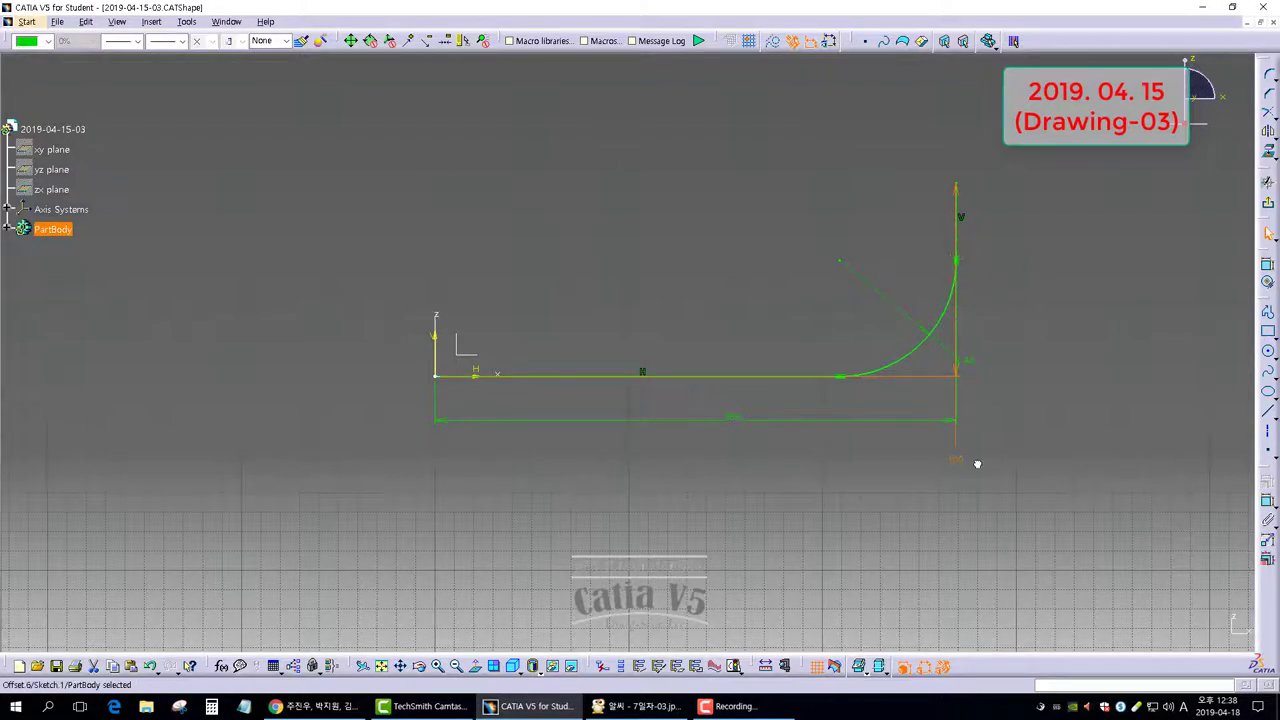
{"action": "left_click_drag", "start_coordinate": [957, 449], "coordinate": [1013, 330]}
{"action": "left_click", "coordinate": [918, 300]}
{"action": "left_click", "coordinate": [790, 326]}
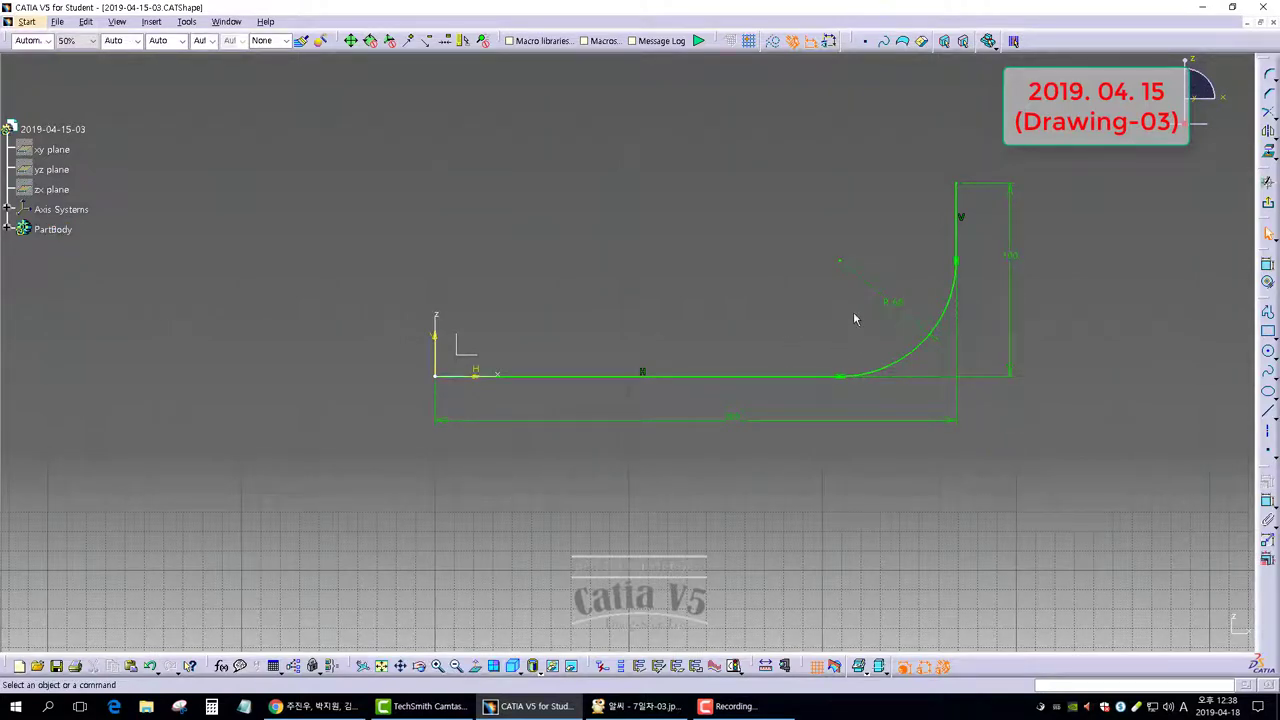
{"action": "mouse_move", "coordinate": [853, 311]}
{"action": "middle_mouse_down"}
{"action": "mouse_move", "coordinate": [741, 338]}
{"action": "mouse_move", "coordinate": [702, 312]}
{"action": "middle_mouse_up"}
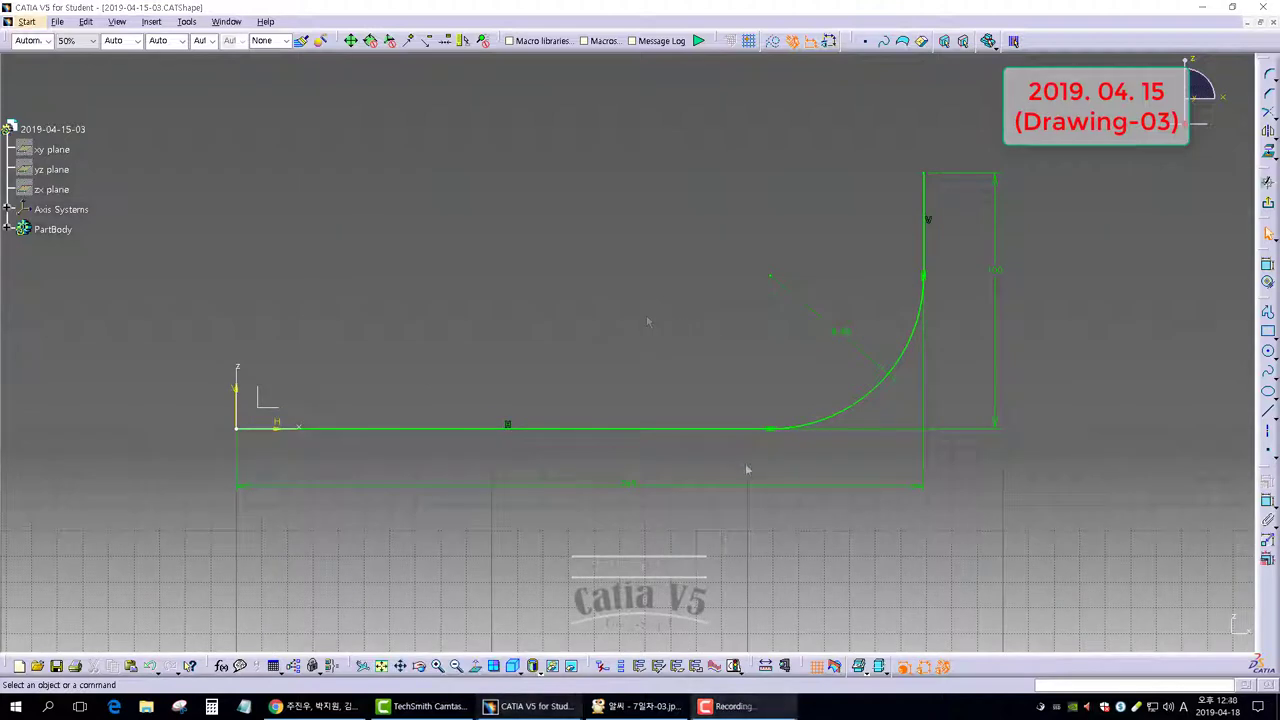
Exit the profile sketch and return to the 3D model
{"action": "left_click", "coordinate": [1268, 204]}
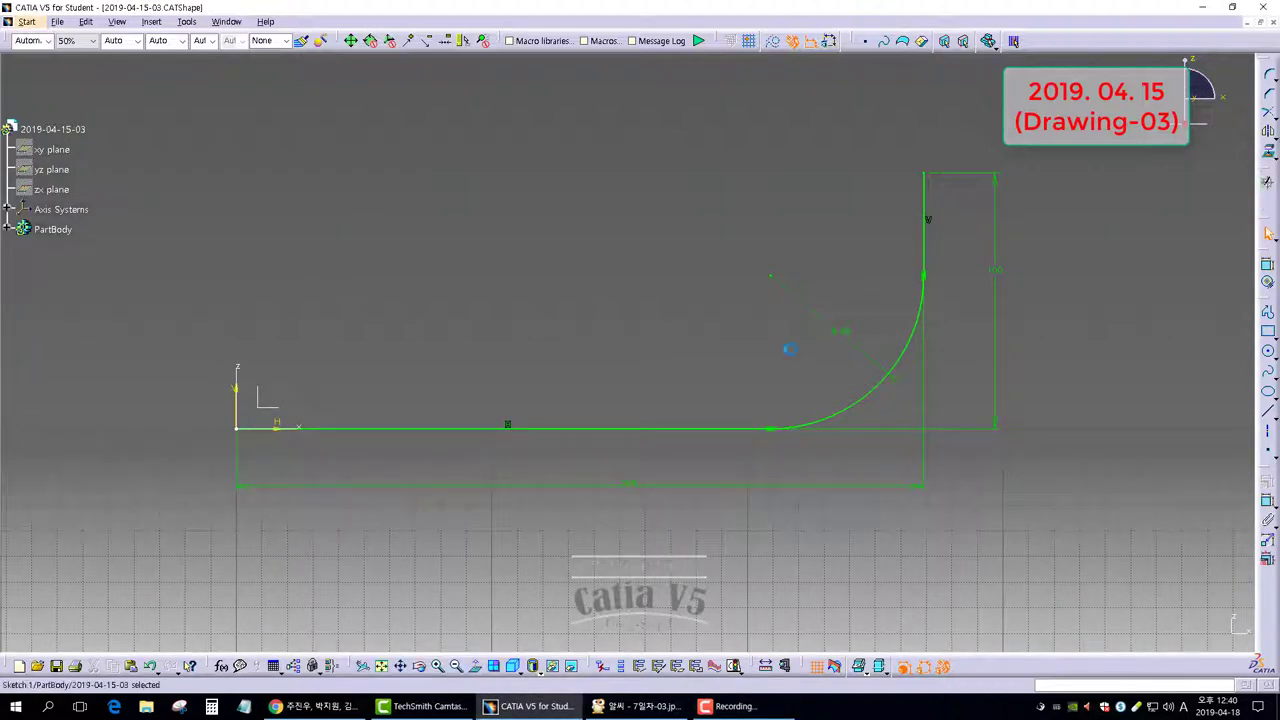
{"action": "mouse_move", "coordinate": [469, 378]}
{"action": "middle_mouse_down"}
{"action": "mouse_move", "coordinate": [526, 434]}
{"action": "mouse_move", "coordinate": [711, 480]}
{"action": "mouse_move", "coordinate": [755, 342]}
{"action": "mouse_move", "coordinate": [751, 414]}
{"action": "mouse_move", "coordinate": [797, 429]}
{"action": "middle_mouse_up"}
{"action": "left_click", "coordinate": [797, 429]}
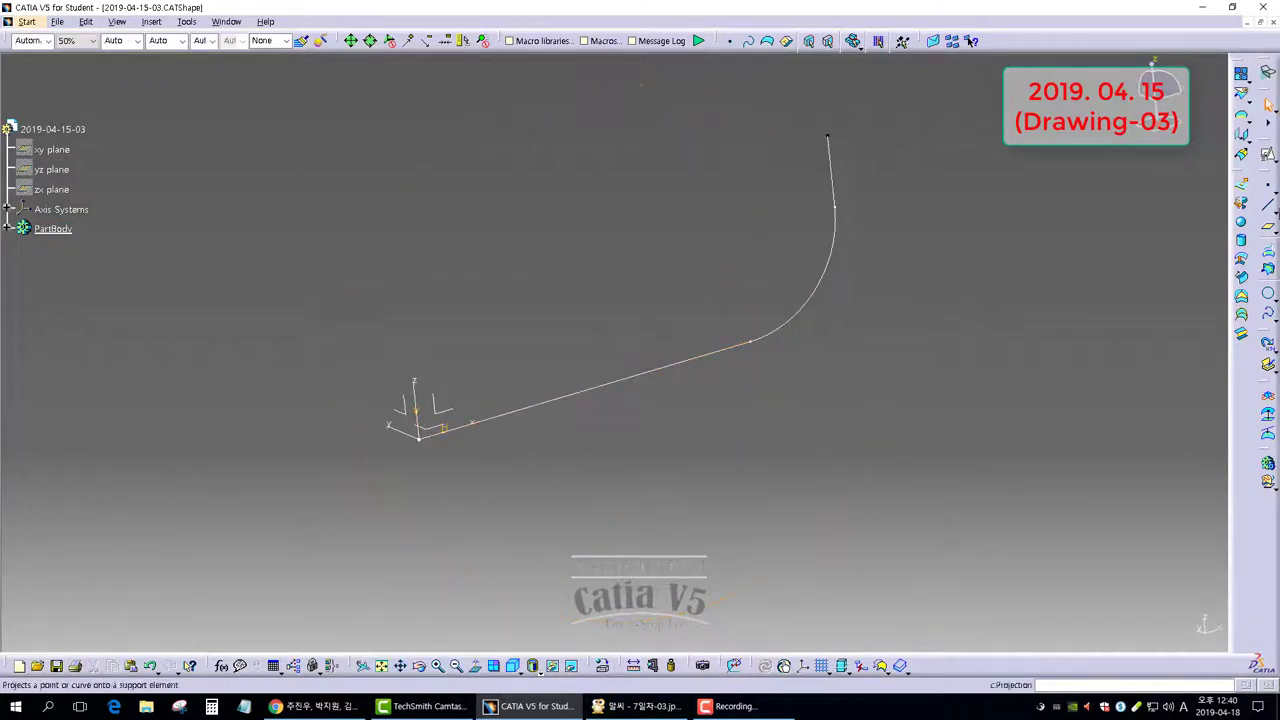
Create a Parallel through point plane, referencing the YZ plane of the absolute axis system and the profile's upper endpoint
{"action": "left_click", "coordinate": [1271, 235]}
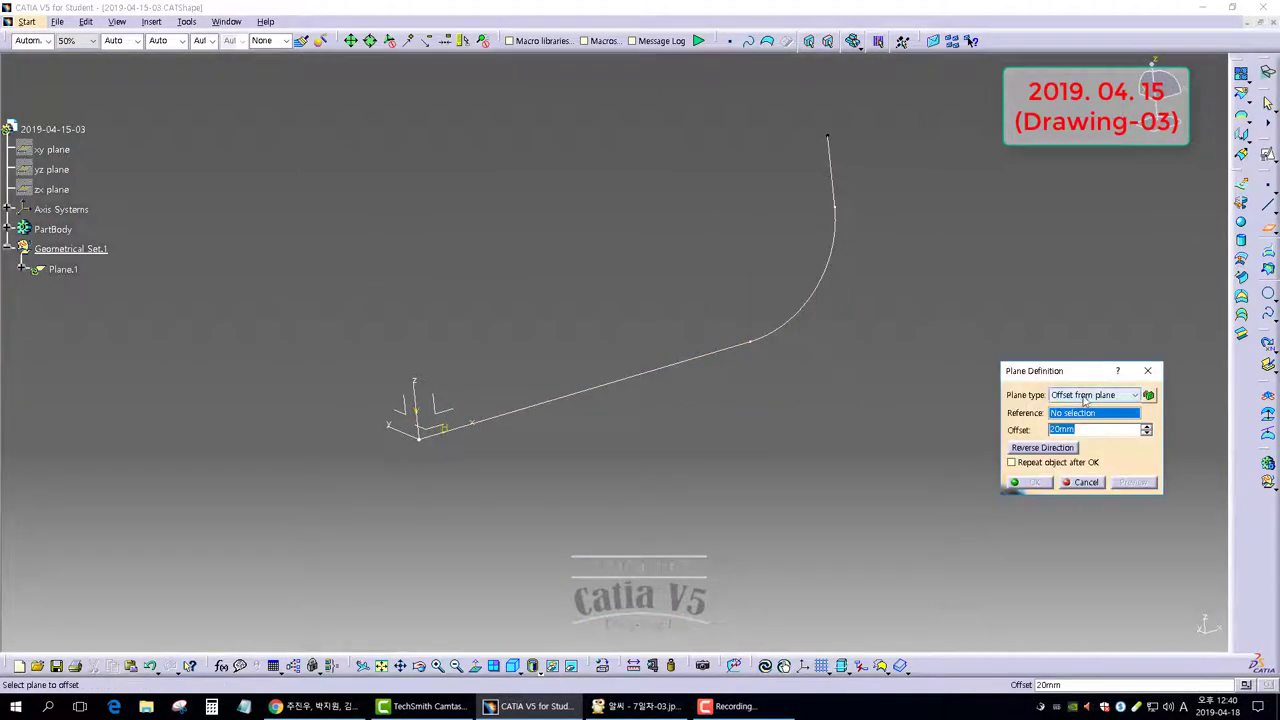
{"action": "left_click", "coordinate": [1086, 398]}
{"action": "left_click", "coordinate": [1082, 411]}
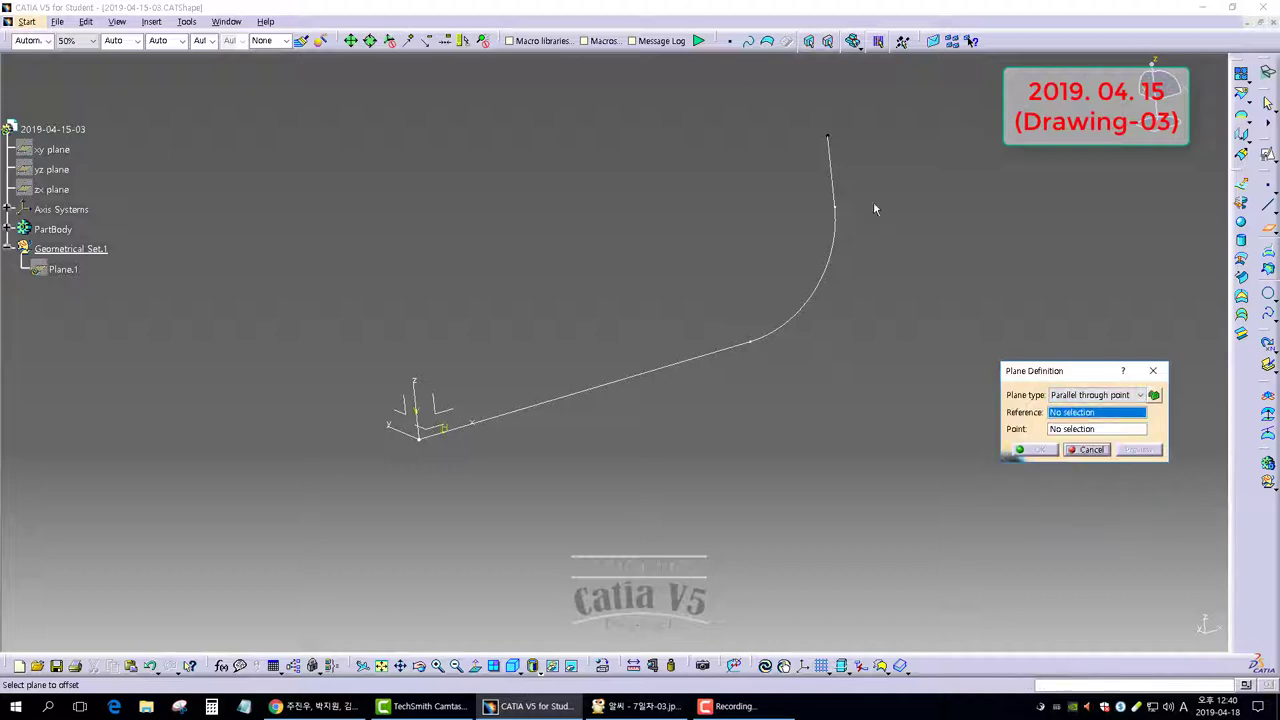
{"action": "left_click", "coordinate": [415, 424]}
{"action": "left_click", "coordinate": [828, 140]}
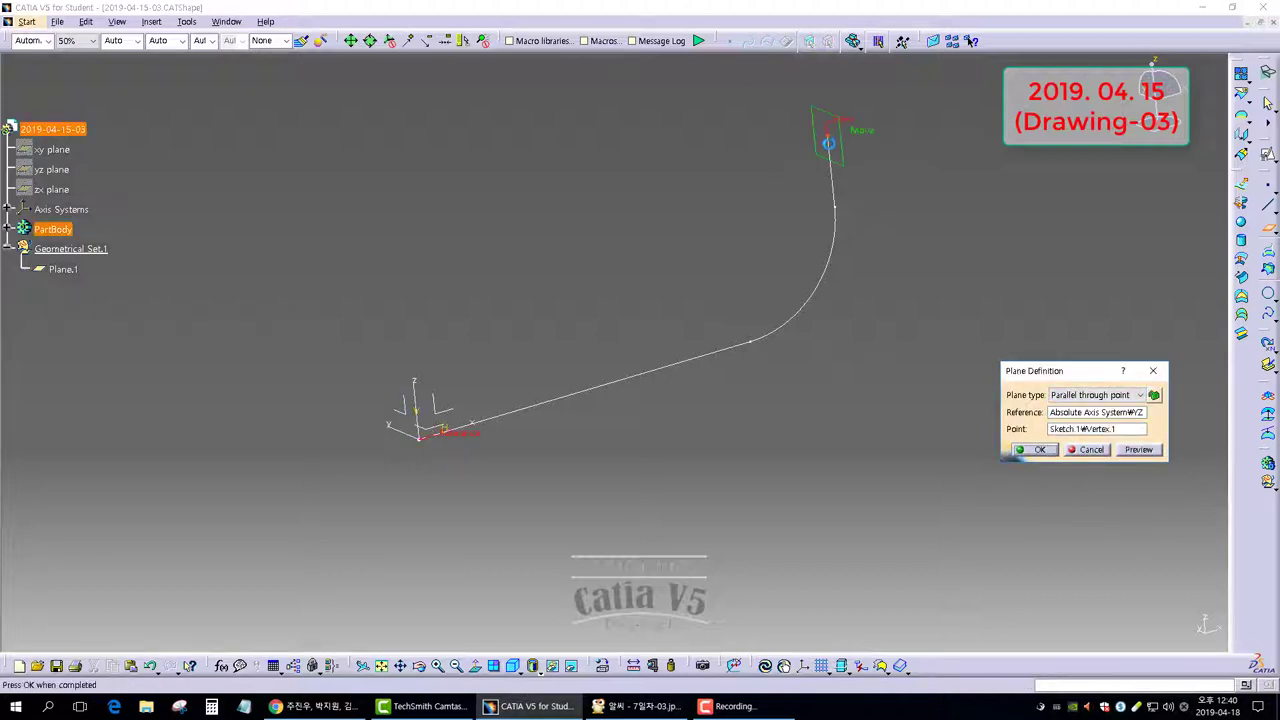
{"action": "left_click", "coordinate": [1036, 452]}
Start a positioned sketch on the new plane, with a Projection point origin at the profile's upper endpoint and the H direction reversed
{"action": "middle_click_drag", "start_coordinate": [686, 166], "coordinate": [903, 349]}
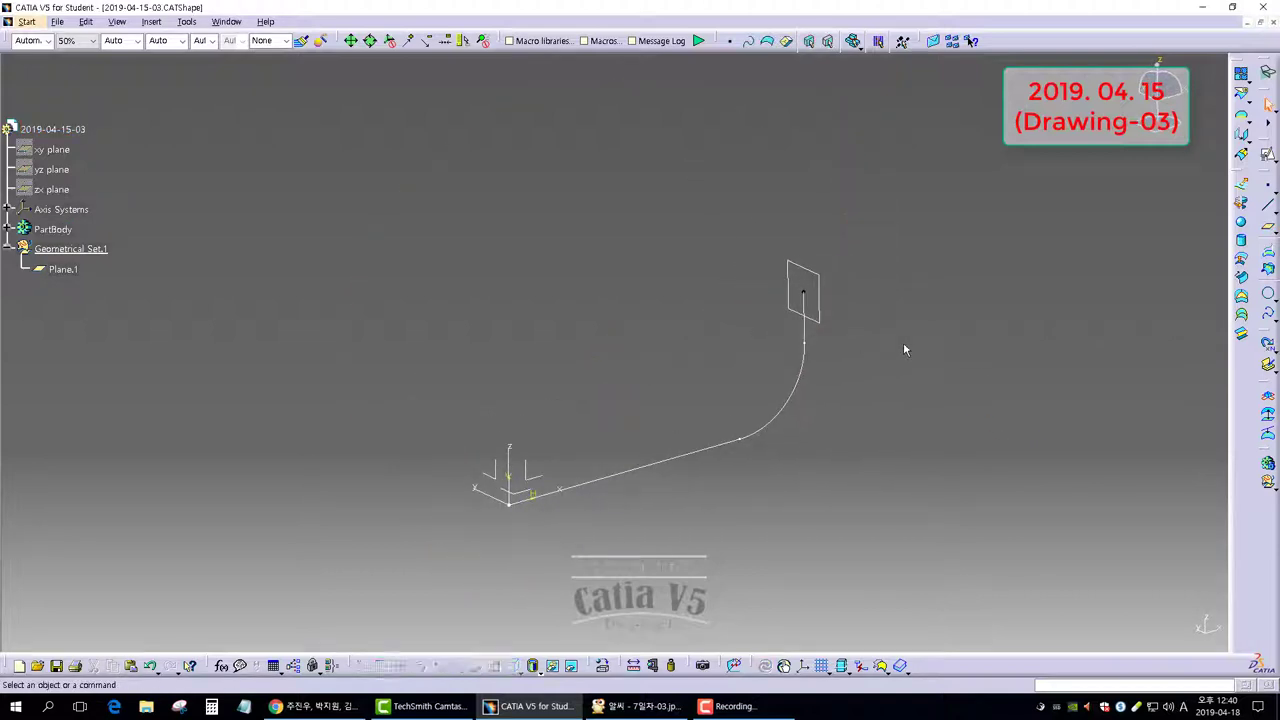
{"action": "left_click", "coordinate": [1268, 155]}
{"action": "left_click", "coordinate": [818, 274]}
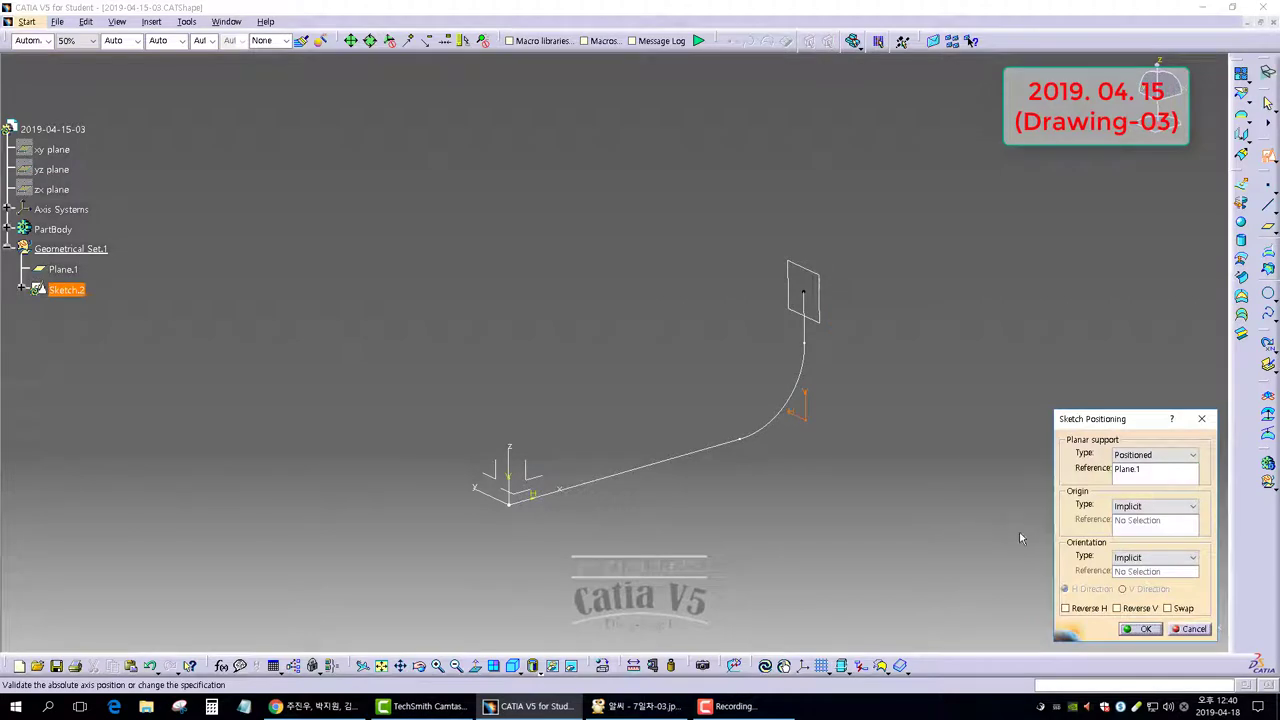
{"action": "left_click", "coordinate": [1143, 508]}
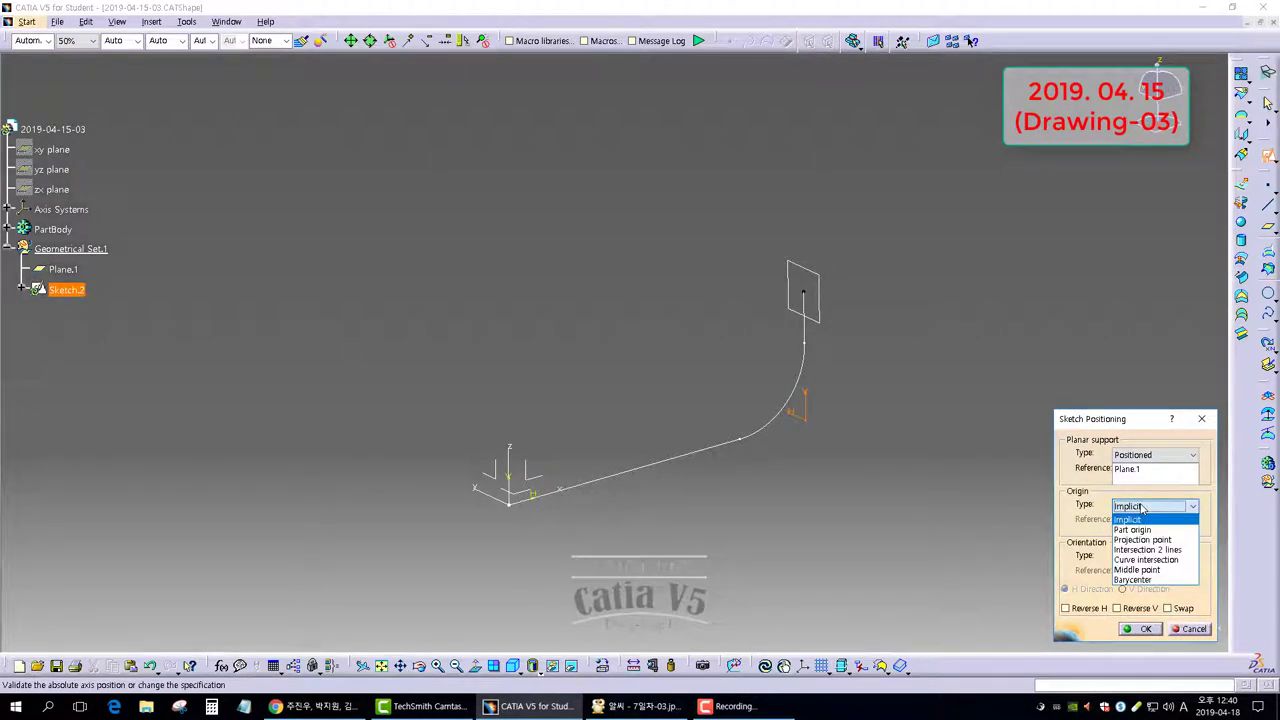
{"action": "left_click", "coordinate": [1140, 538]}
{"action": "left_click", "coordinate": [788, 302]}
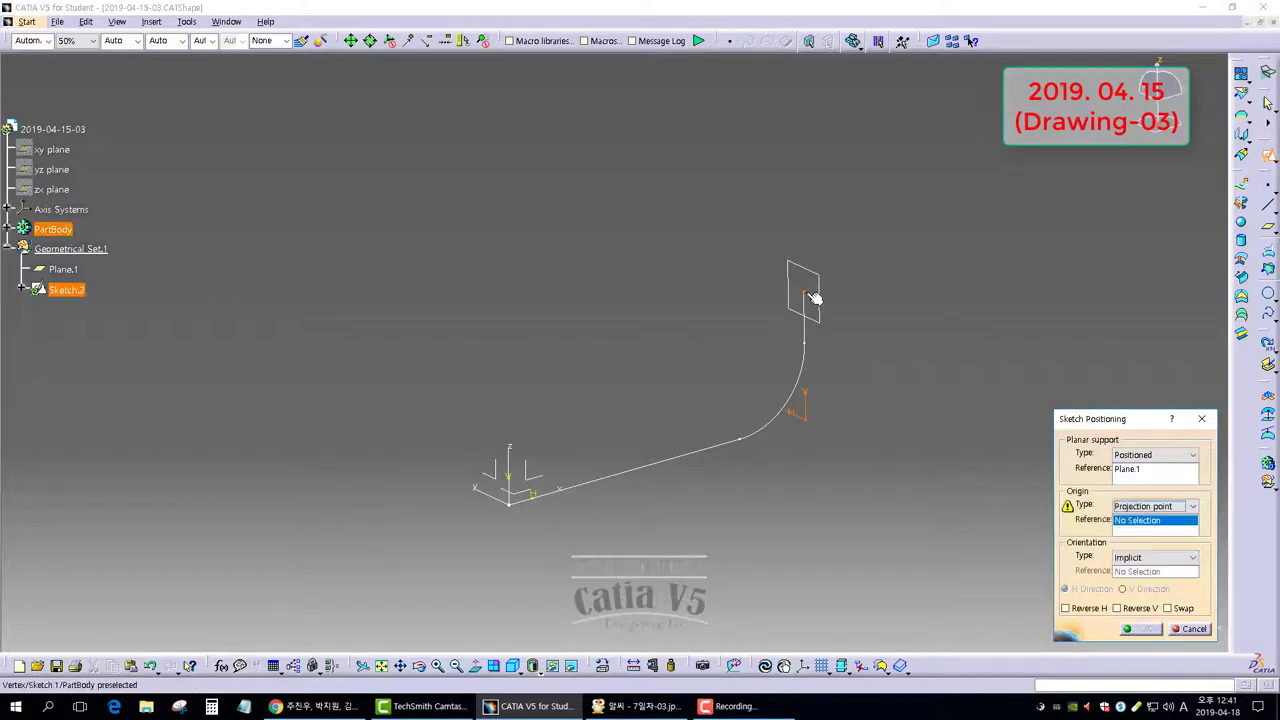
{"action": "left_click", "coordinate": [1100, 608]}
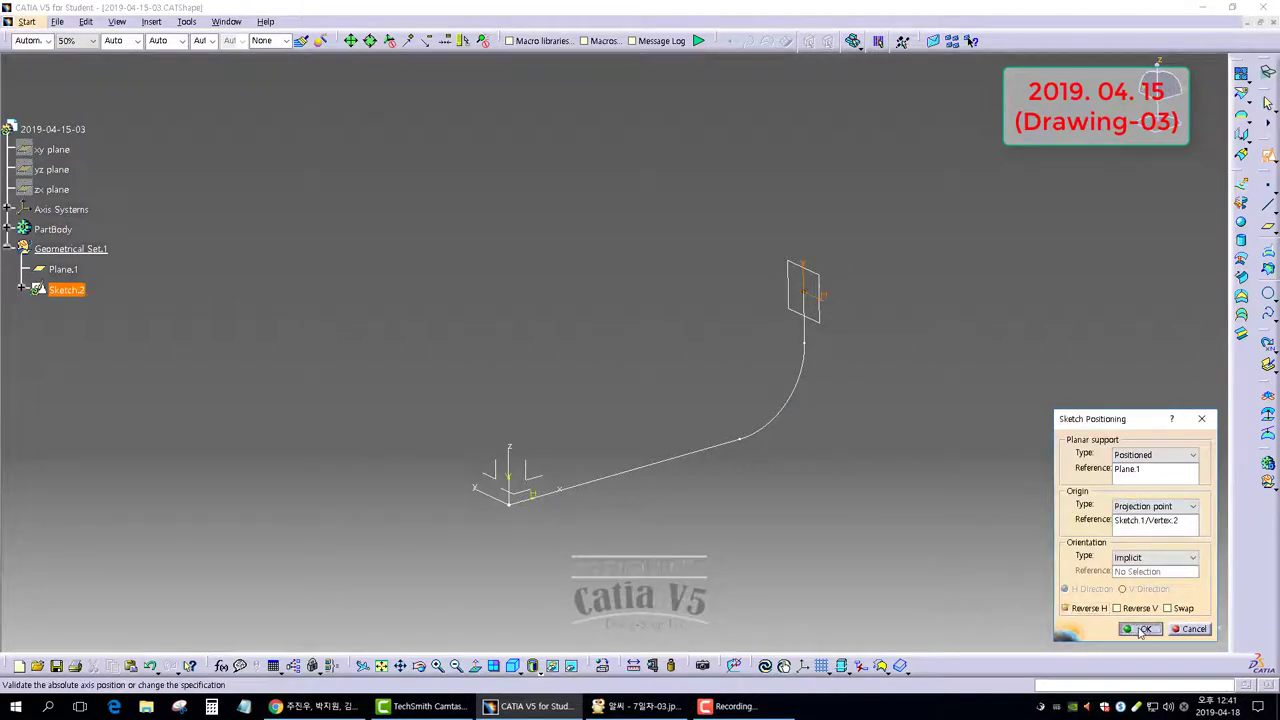
{"action": "left_click", "coordinate": [1141, 631]}
Sketch a profile: a vertical line up the V axis, a tangent arc of about 55 mm radius, and a horizontal line about 78 mm long
{"action": "mouse_move", "coordinate": [914, 409]}
{"action": "middle_mouse_down"}
{"action": "mouse_move", "coordinate": [840, 417]}
{"action": "mouse_move", "coordinate": [823, 433]}
{"action": "mouse_move", "coordinate": [760, 389]}
{"action": "middle_mouse_up"}
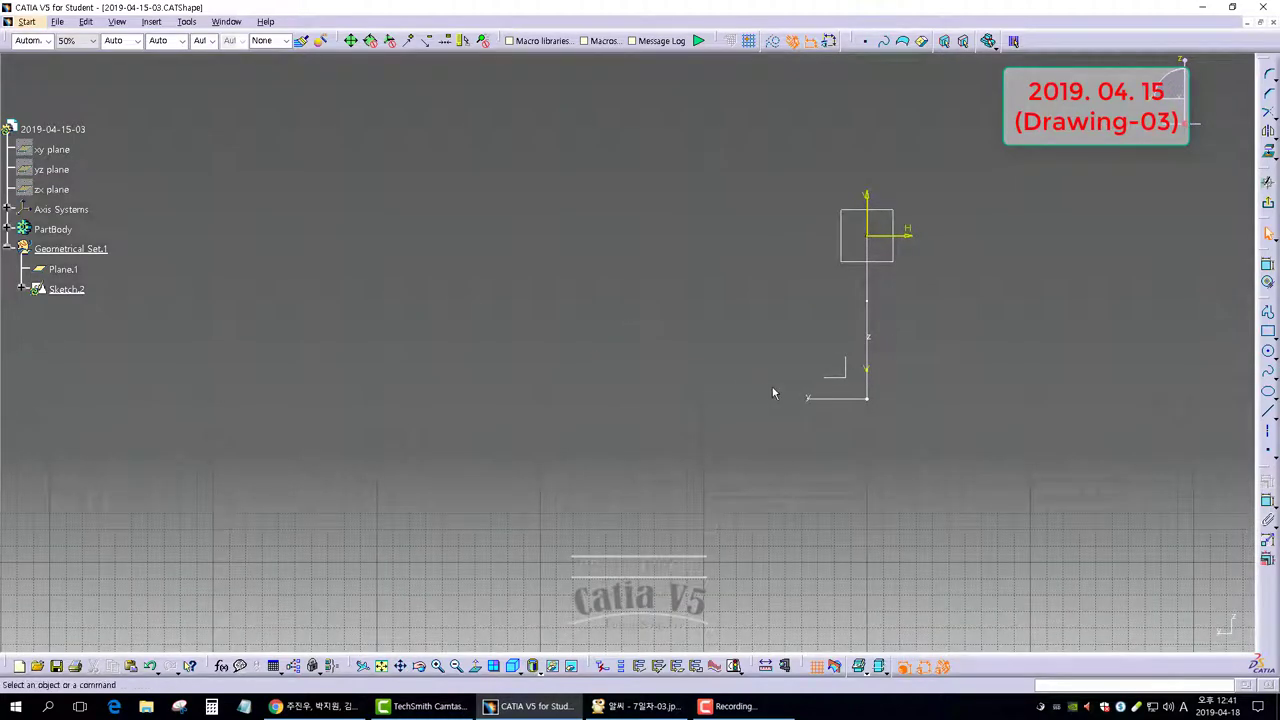
{"action": "middle_click_drag", "start_coordinate": [913, 333], "coordinate": [887, 367]}
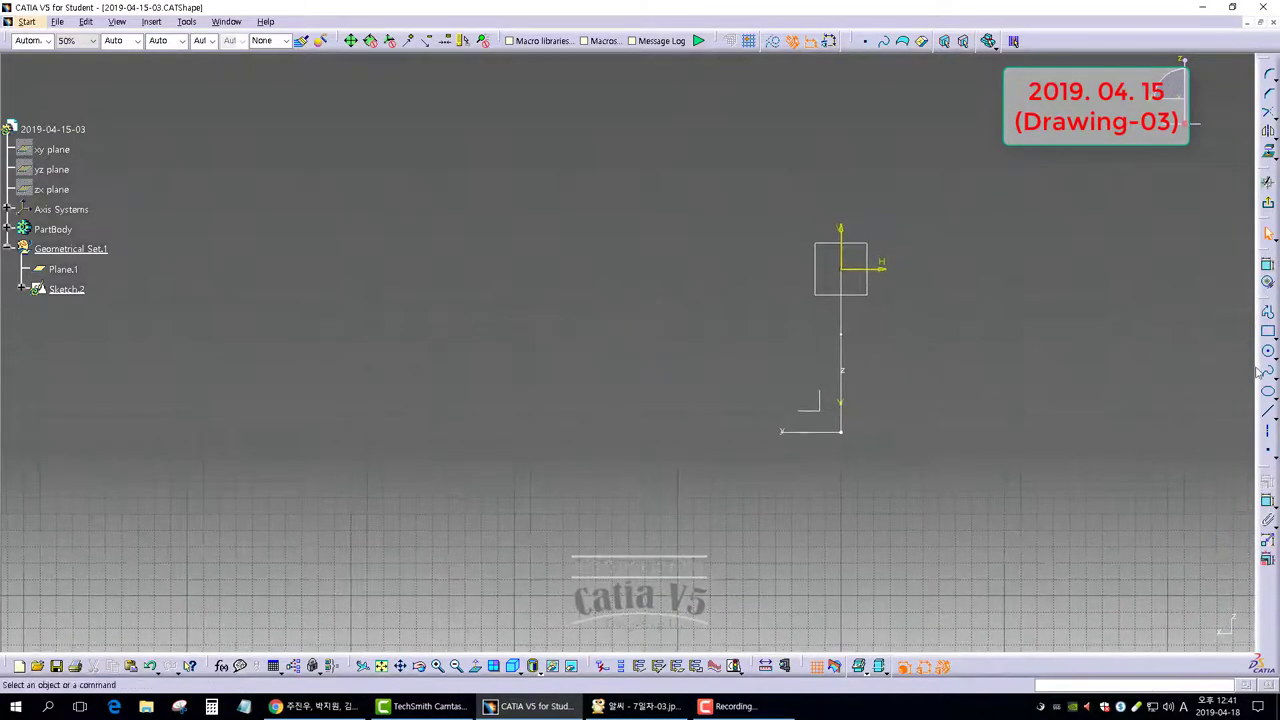
{"action": "left_click", "coordinate": [1267, 313]}
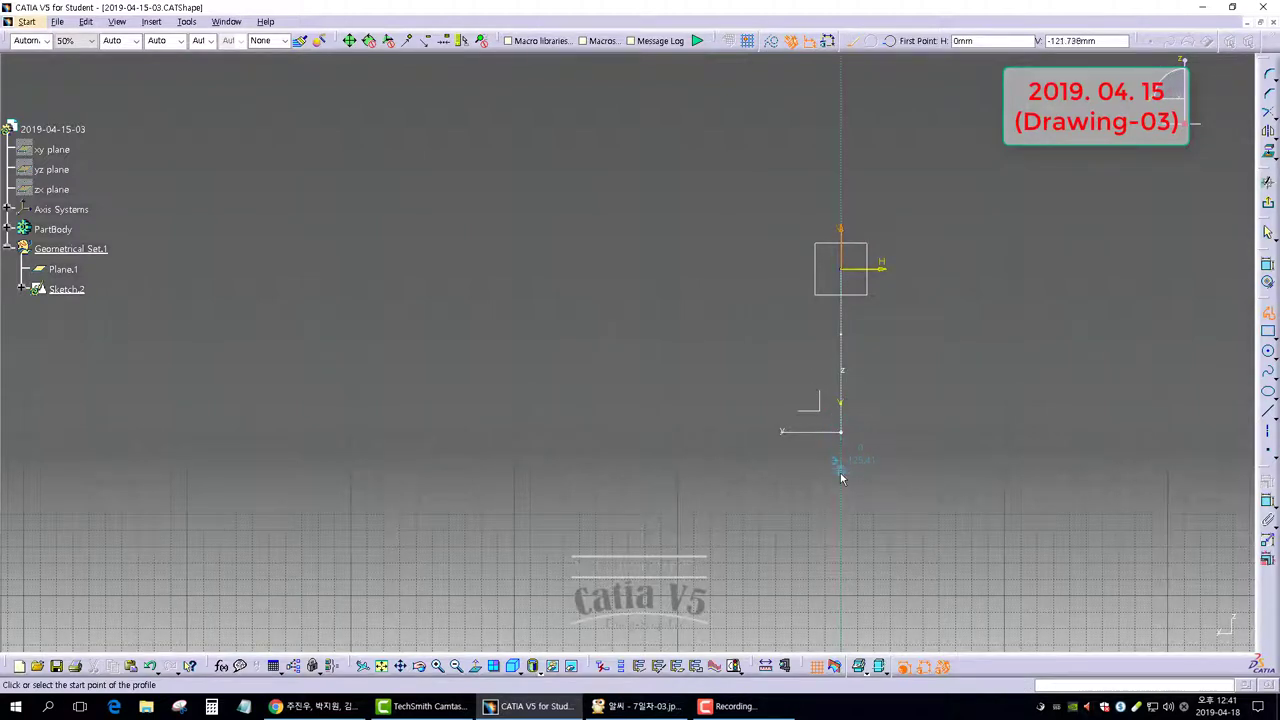
{"action": "left_click", "coordinate": [843, 469]}
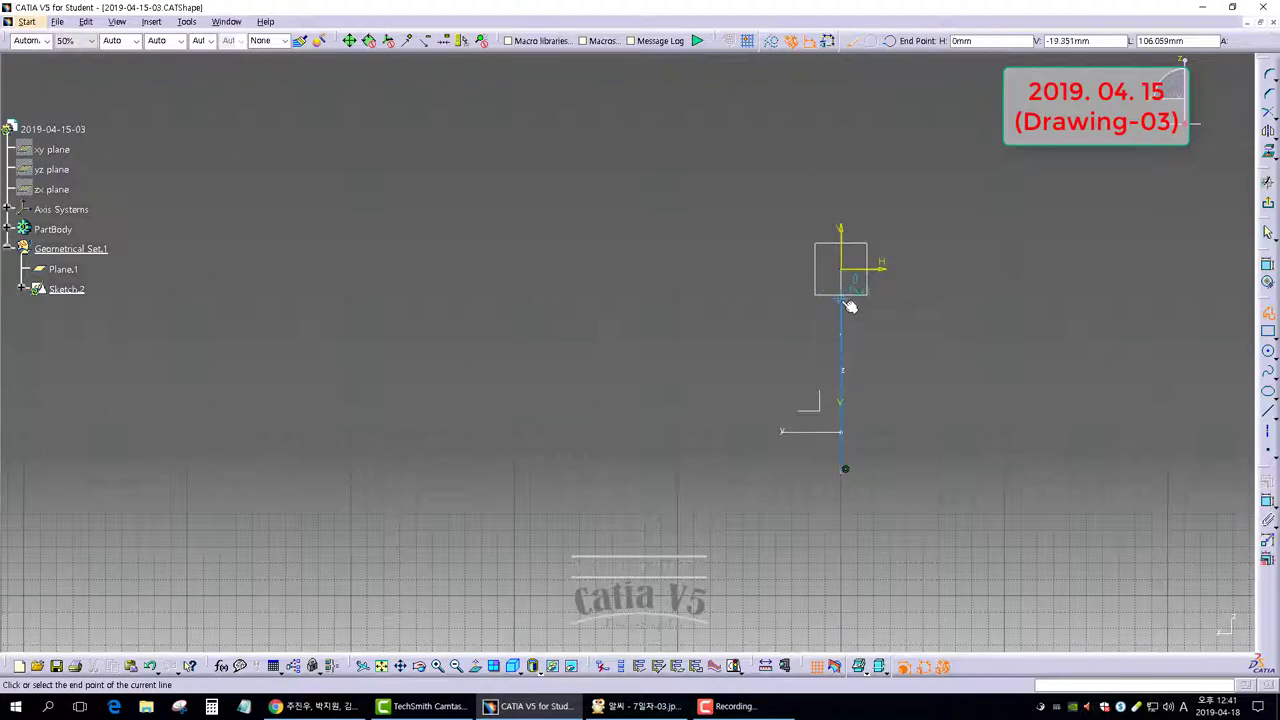
{"action": "left_click", "coordinate": [845, 345]}
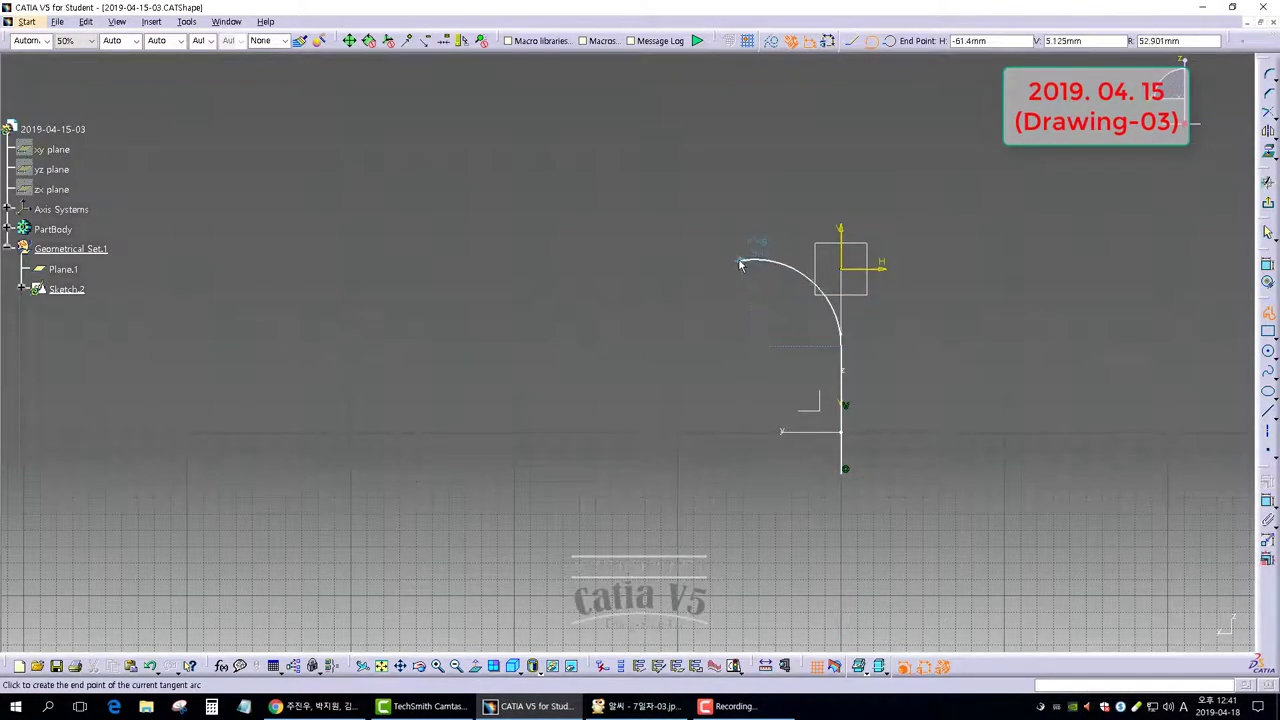
{"action": "left_click", "coordinate": [750, 257]}
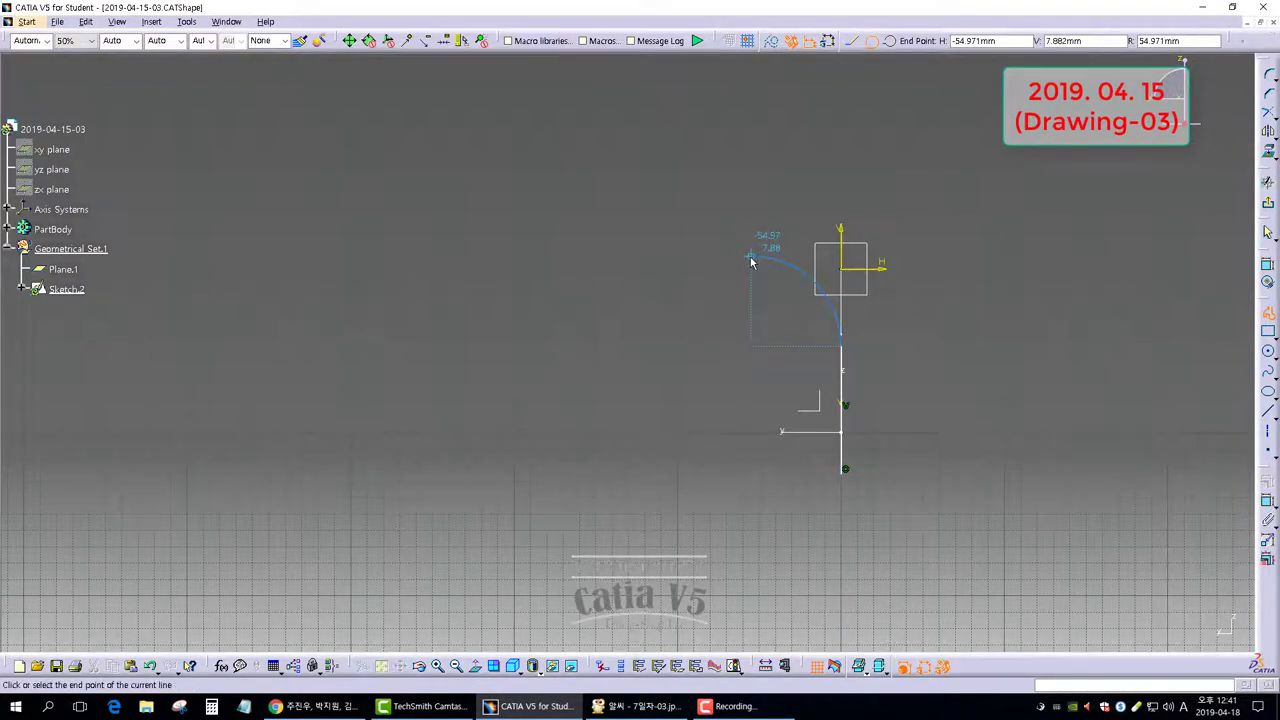
{"action": "double_click", "coordinate": [615, 258]}
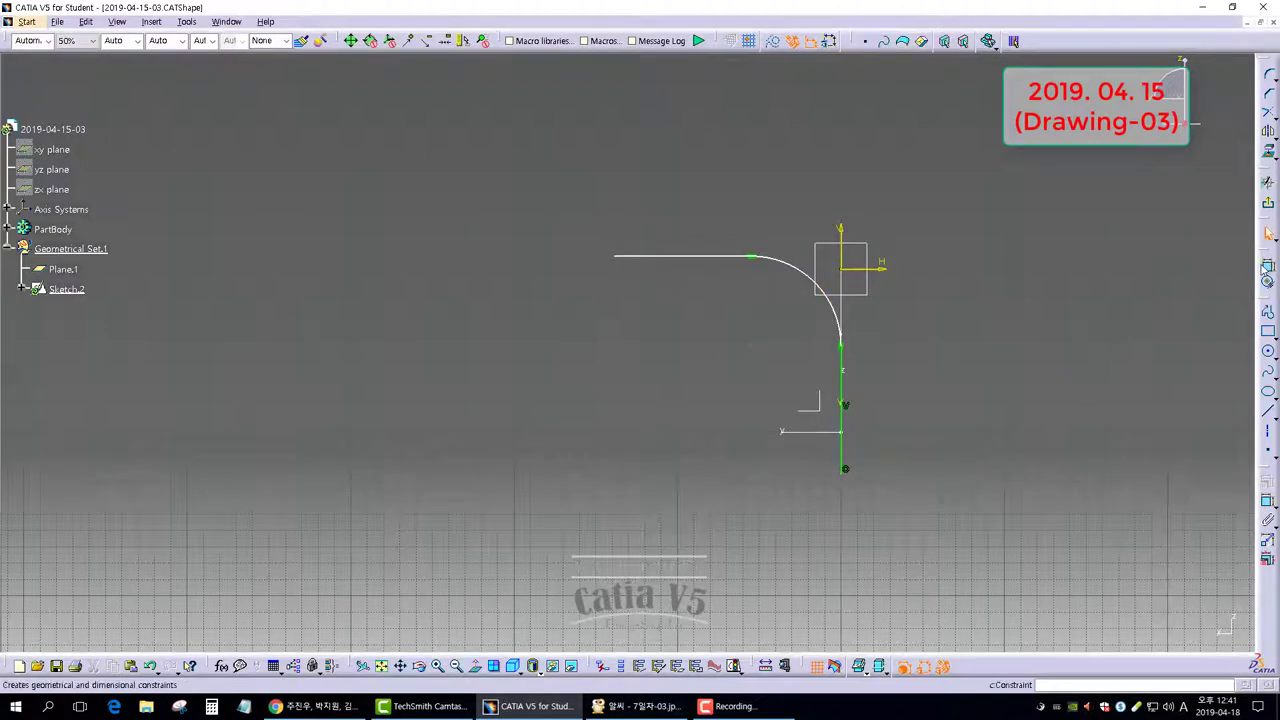
Make the horizontal line coincident with the H axis and the vertical line's lower endpoint coincident with the absolute axis system's Y axis
{"action": "left_click", "coordinate": [730, 257]}
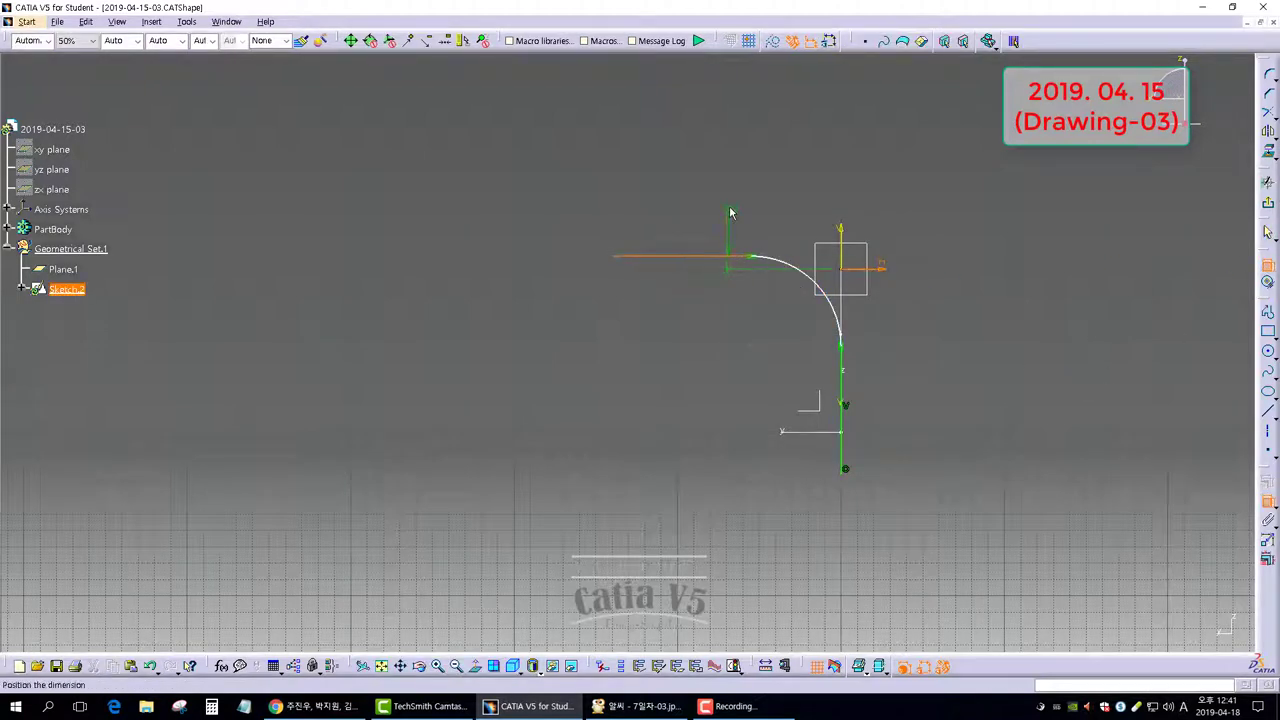
{"action": "right_click", "coordinate": [731, 213]}
{"action": "left_click", "coordinate": [765, 284]}
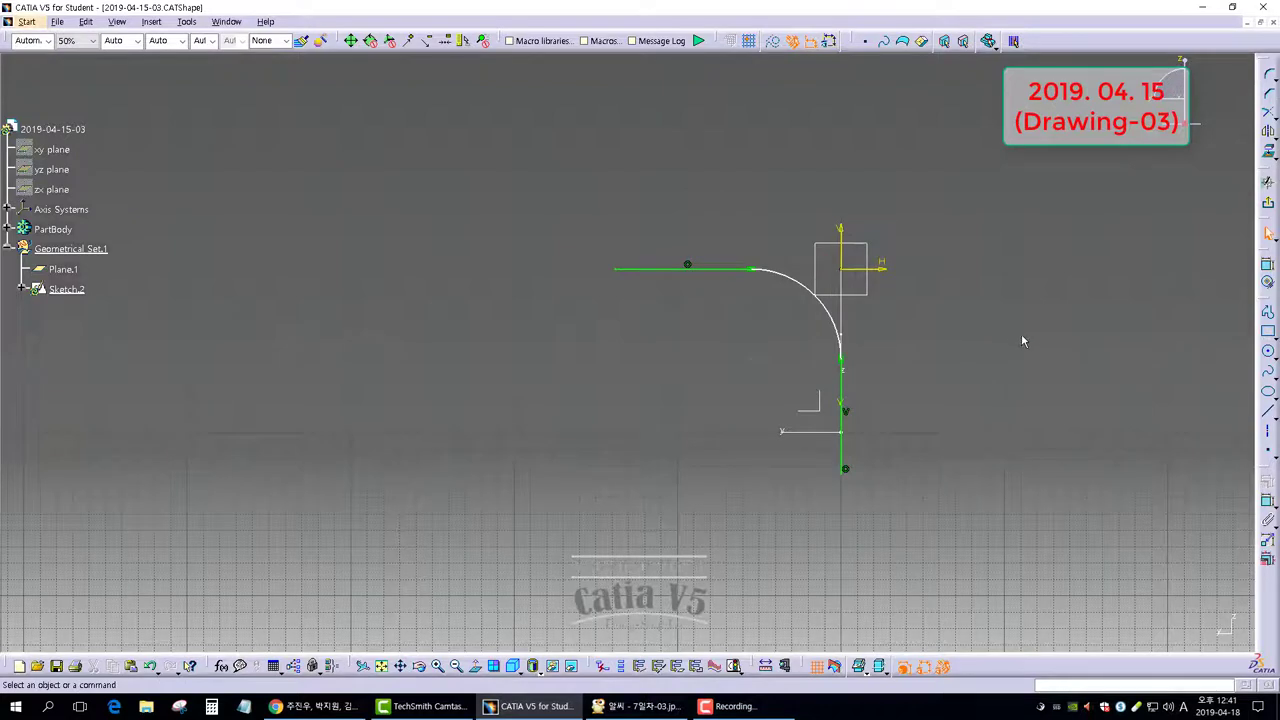
{"action": "left_click", "coordinate": [846, 472]}
{"action": "left_click", "coordinate": [833, 434]}
{"action": "right_click", "coordinate": [894, 390]}
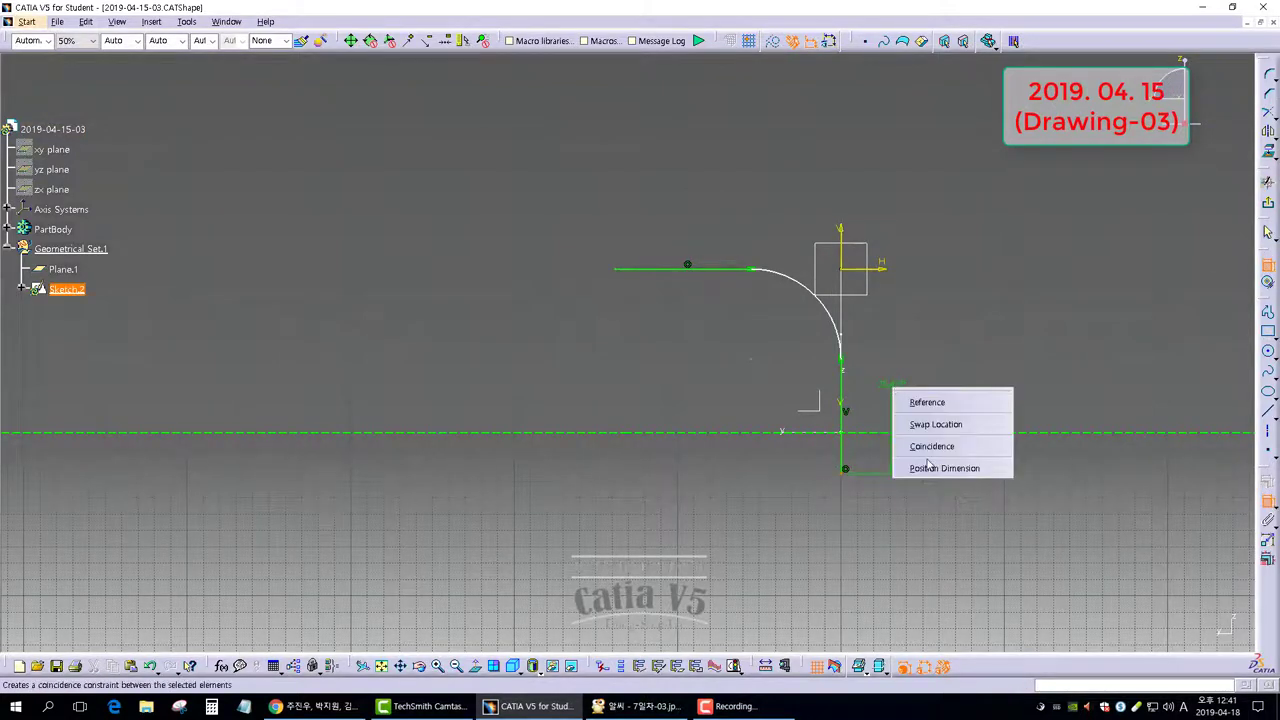
{"action": "left_click", "coordinate": [928, 446]}
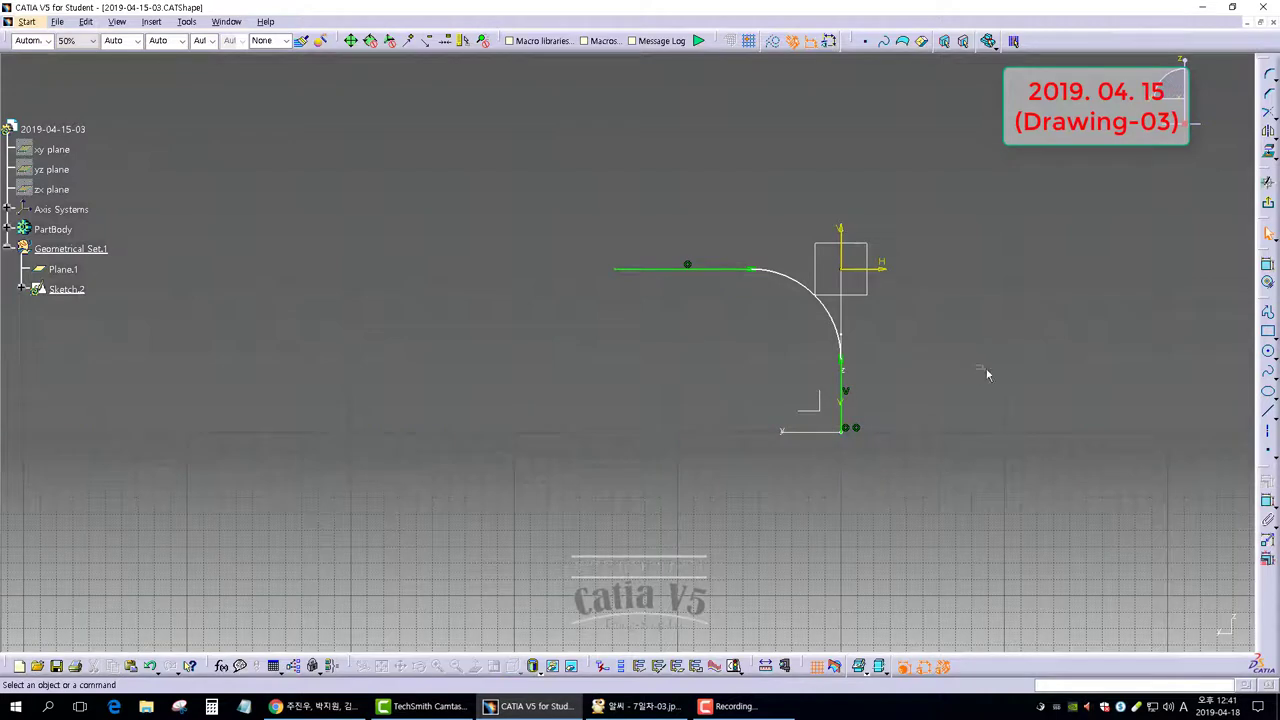
Dimension the arc's radius and set it to 60 mm
{"action": "left_click", "coordinate": [1266, 267]}
{"action": "left_click", "coordinate": [808, 291]}
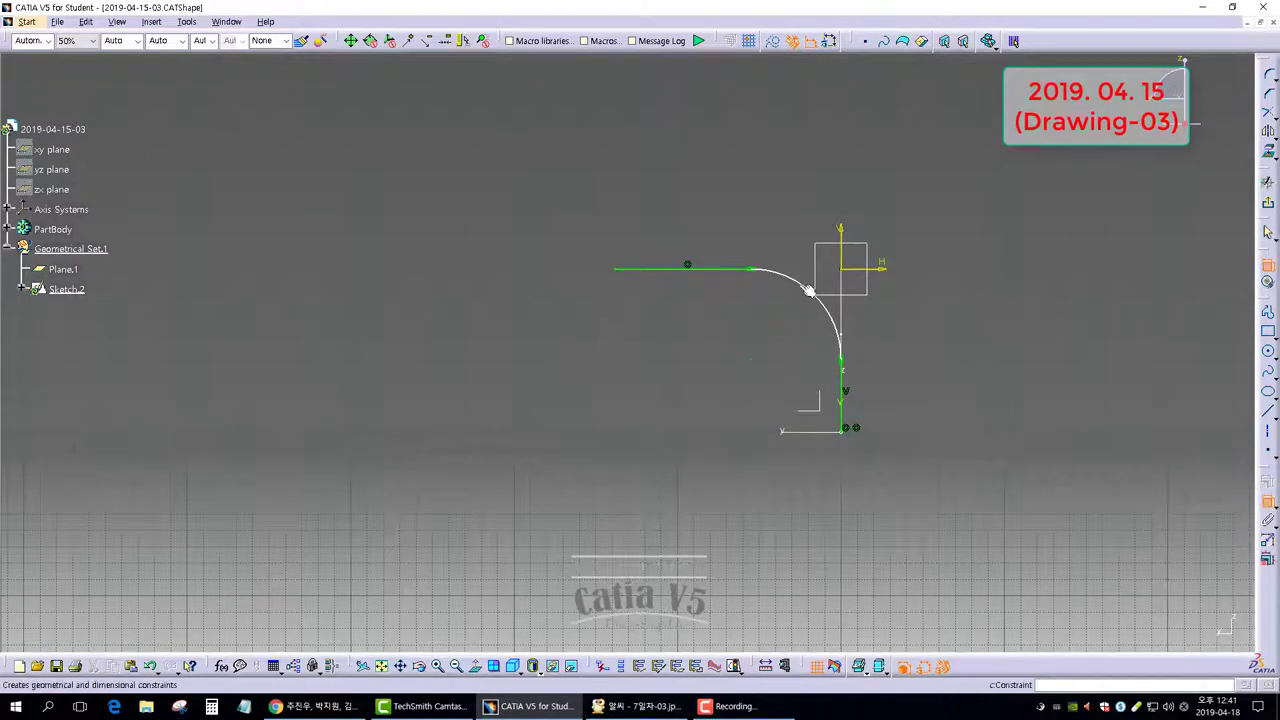
{"action": "left_click", "coordinate": [785, 316]}
{"action": "left_click", "coordinate": [790, 318]}
{"action": "double_click", "coordinate": [780, 312]}
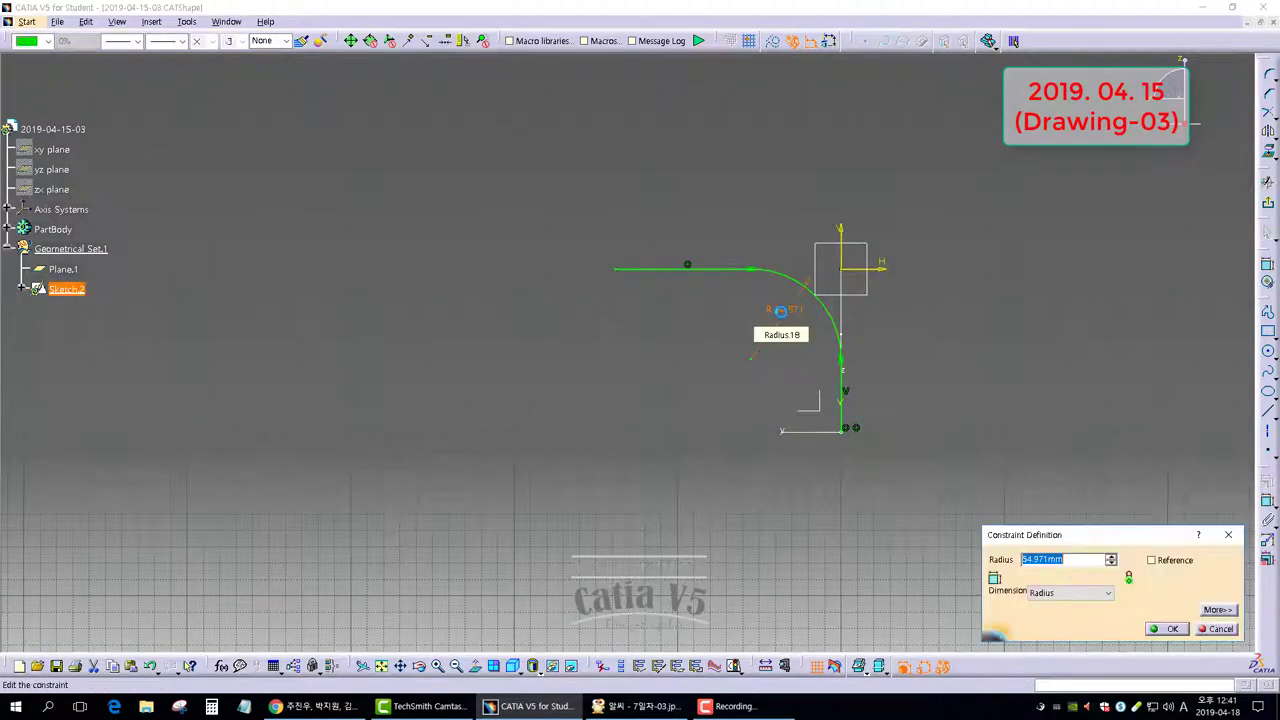
{"action": "type", "text": "60"}
{"action": "key", "text": "Return"}
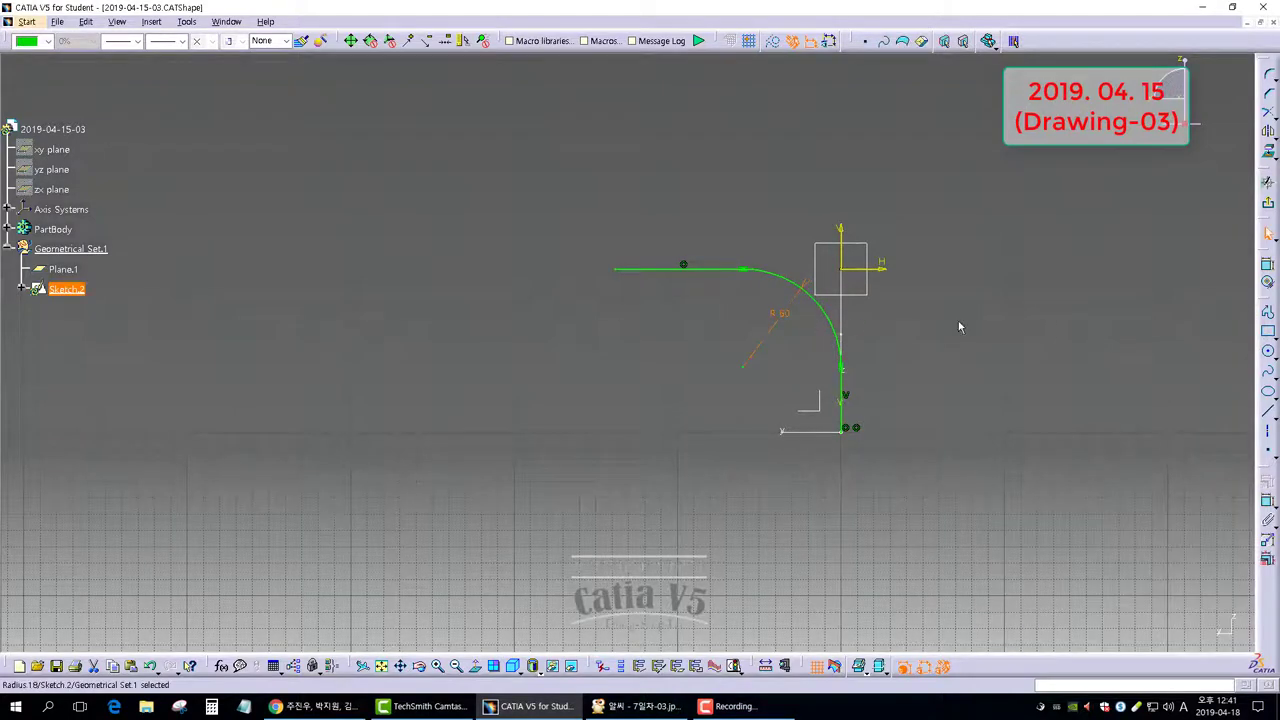
Dimension the horizontal line's length above it and set it to 10 mm
{"action": "left_click", "coordinate": [1266, 266]}
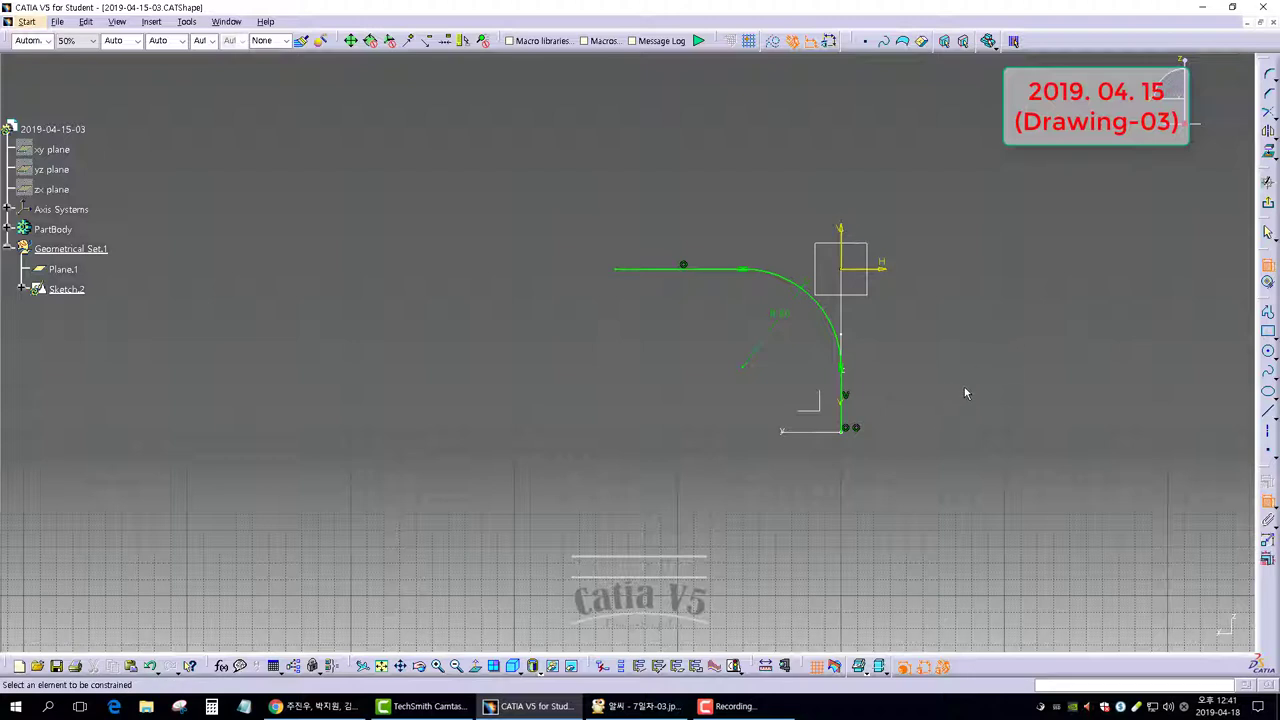
{"action": "middle_click_drag", "start_coordinate": [954, 380], "coordinate": [975, 400]}
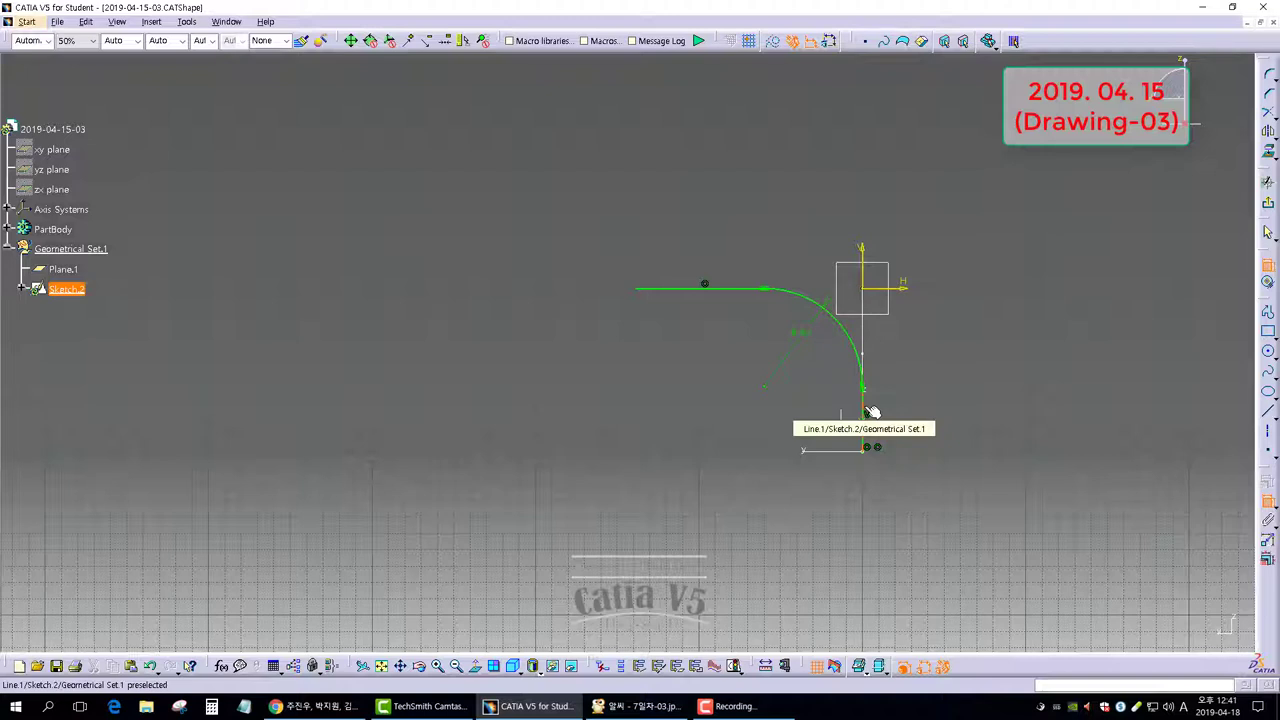
{"action": "left_click", "coordinate": [722, 288]}
{"action": "left_click", "coordinate": [727, 241]}
{"action": "double_click", "coordinate": [727, 240]}
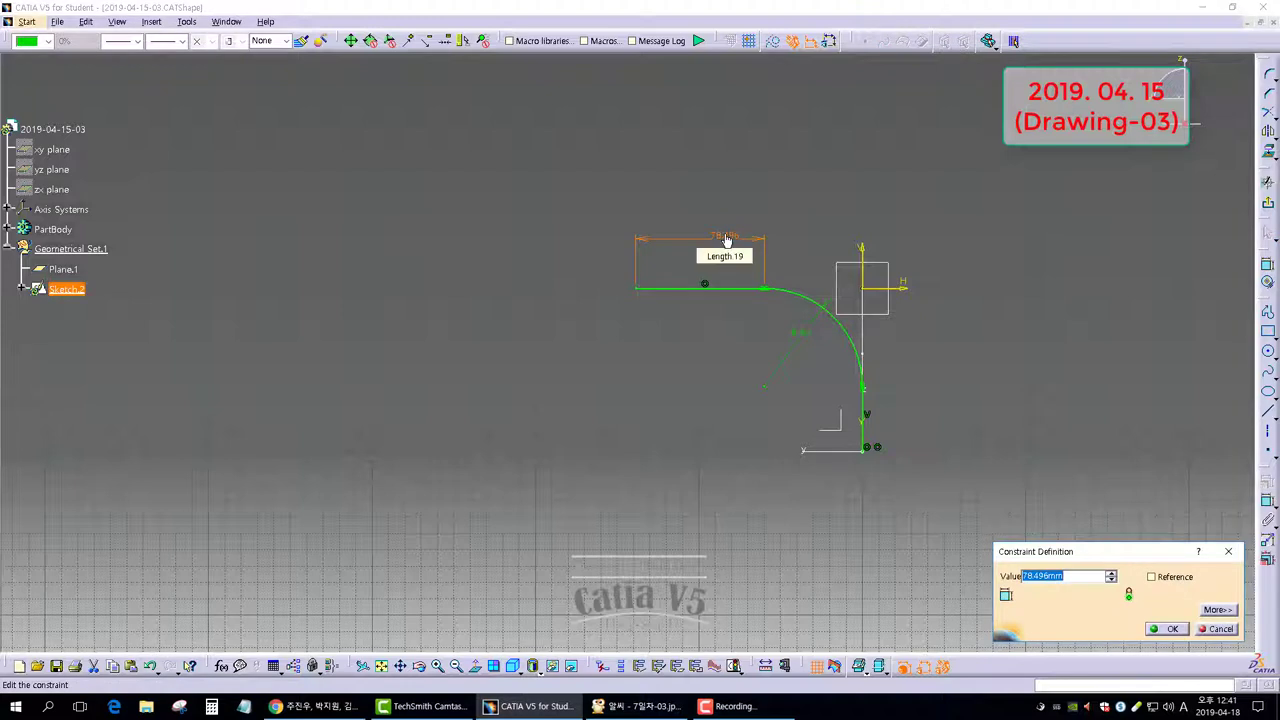
{"action": "type", "text": "10"}
{"action": "key", "text": "Return"}
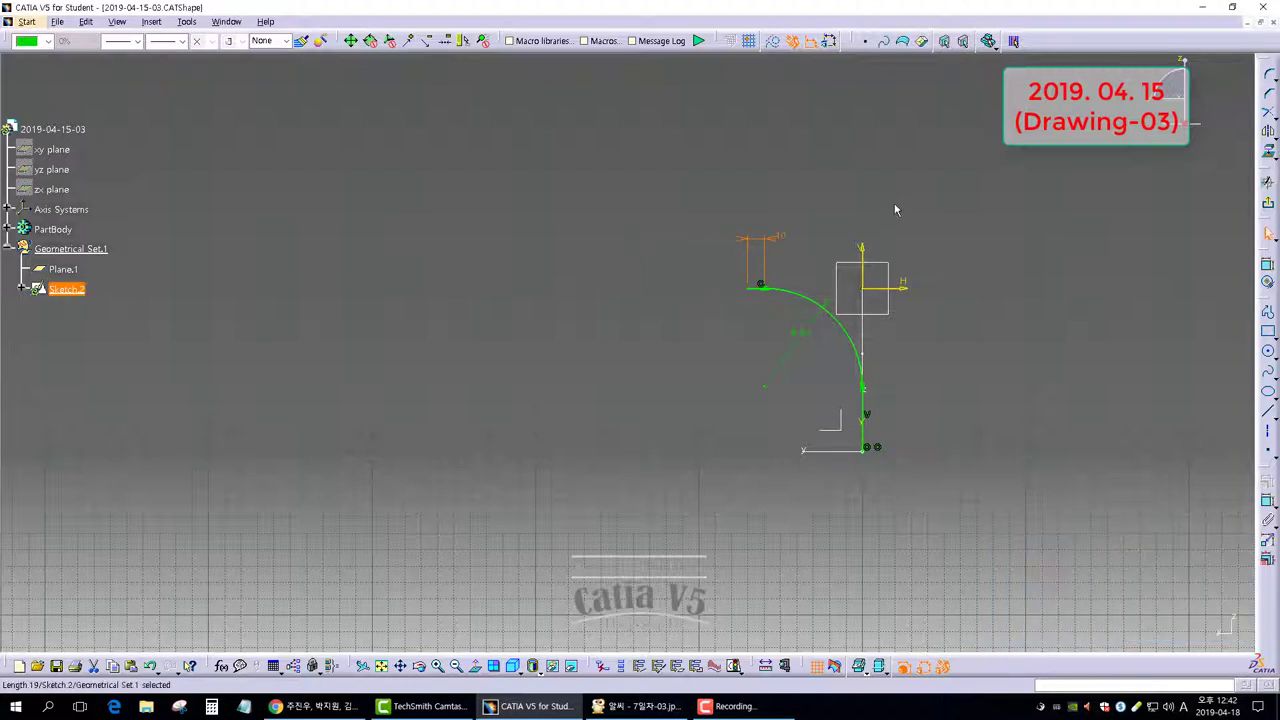
Exit the second sketch and return to the 3D model
{"action": "left_click", "coordinate": [1268, 203]}
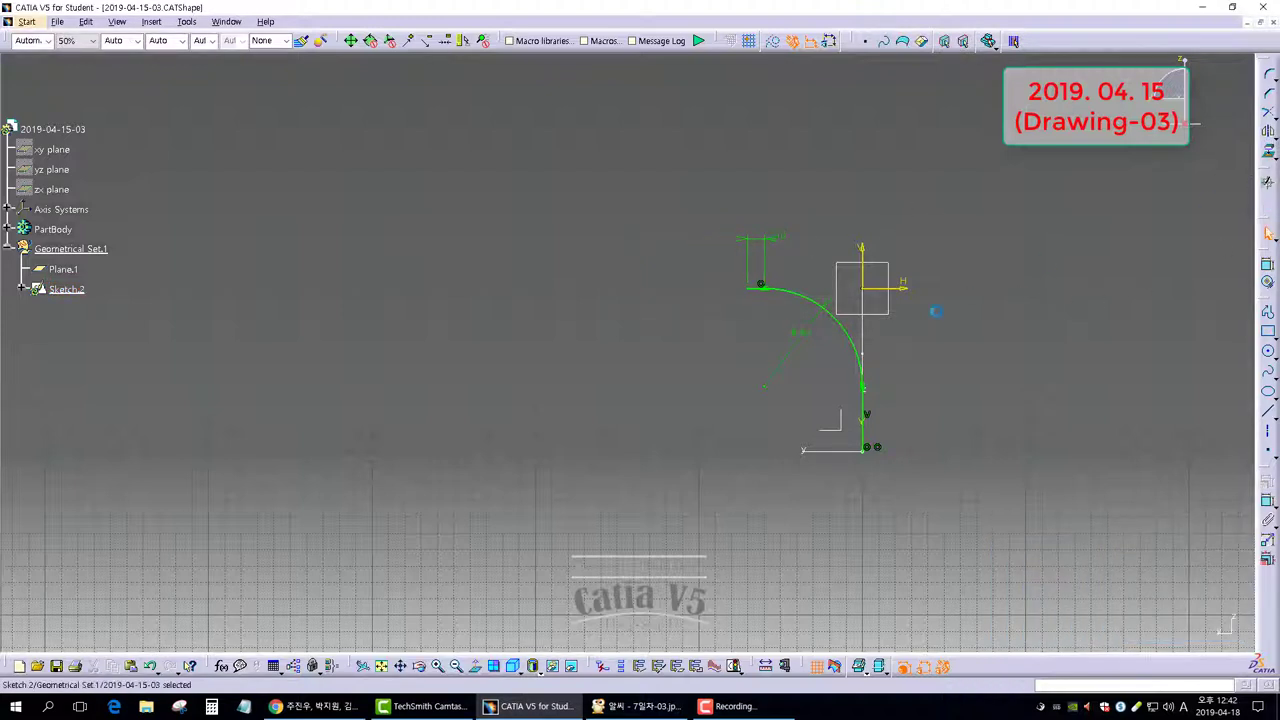
{"action": "left_click", "coordinate": [811, 404]}
{"action": "mouse_move", "coordinate": [740, 397]}
{"action": "middle_mouse_down"}
{"action": "mouse_move", "coordinate": [778, 271]}
{"action": "mouse_move", "coordinate": [743, 231]}
{"action": "middle_mouse_up"}
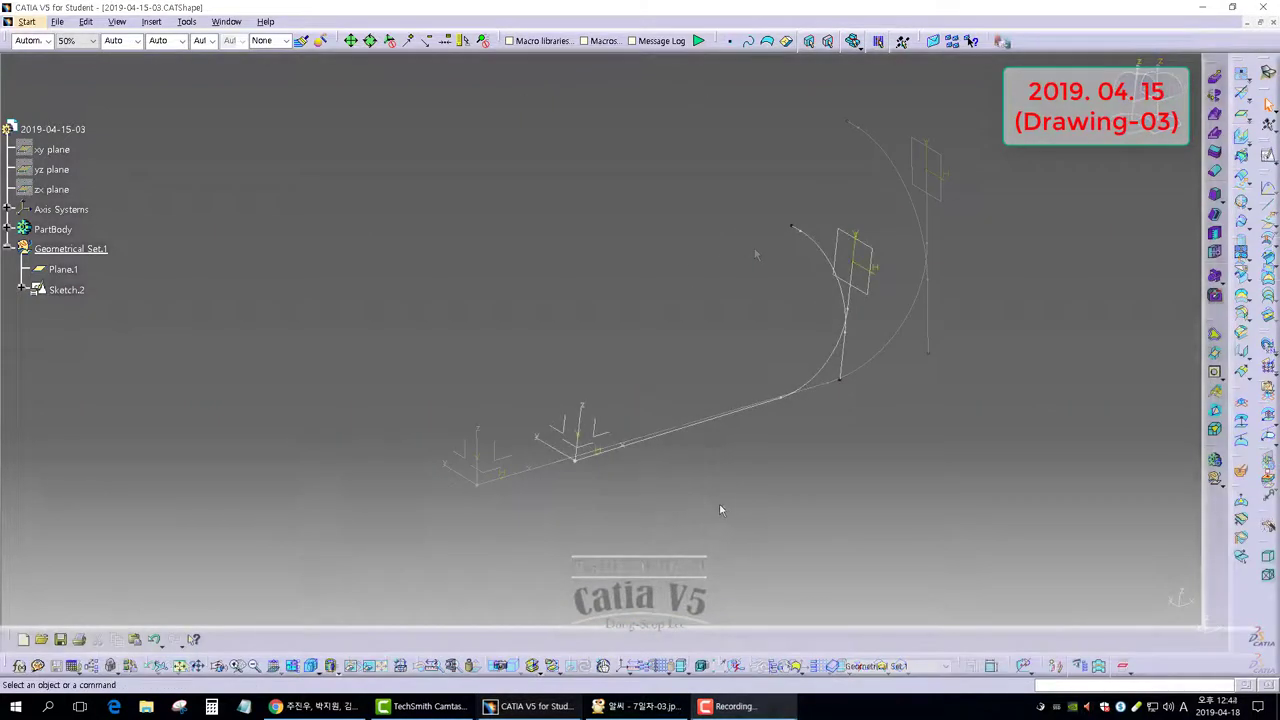
Reopen the first profile sketch and extend its long horizontal line about 13 mm past the origin, away from the arc
{"action": "middle_click_drag", "start_coordinate": [720, 510], "coordinate": [613, 411]}
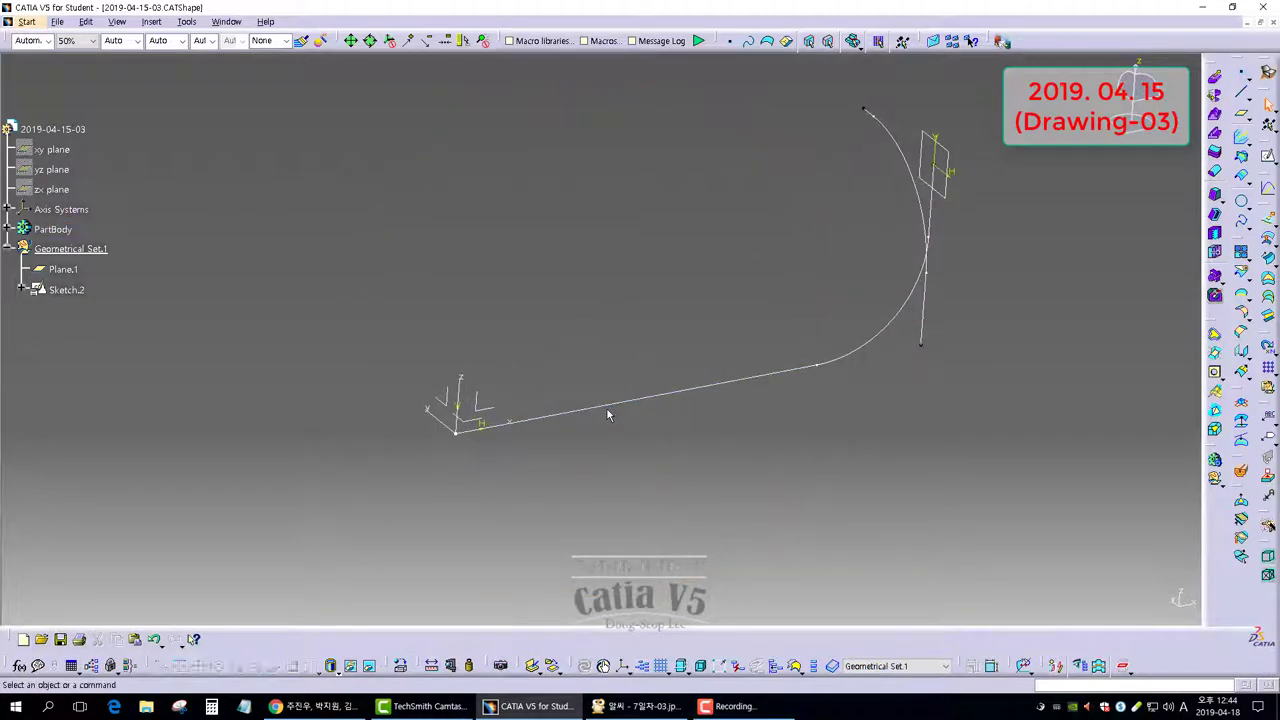
{"action": "left_click", "coordinate": [606, 408]}
{"action": "double_click", "coordinate": [604, 405]}
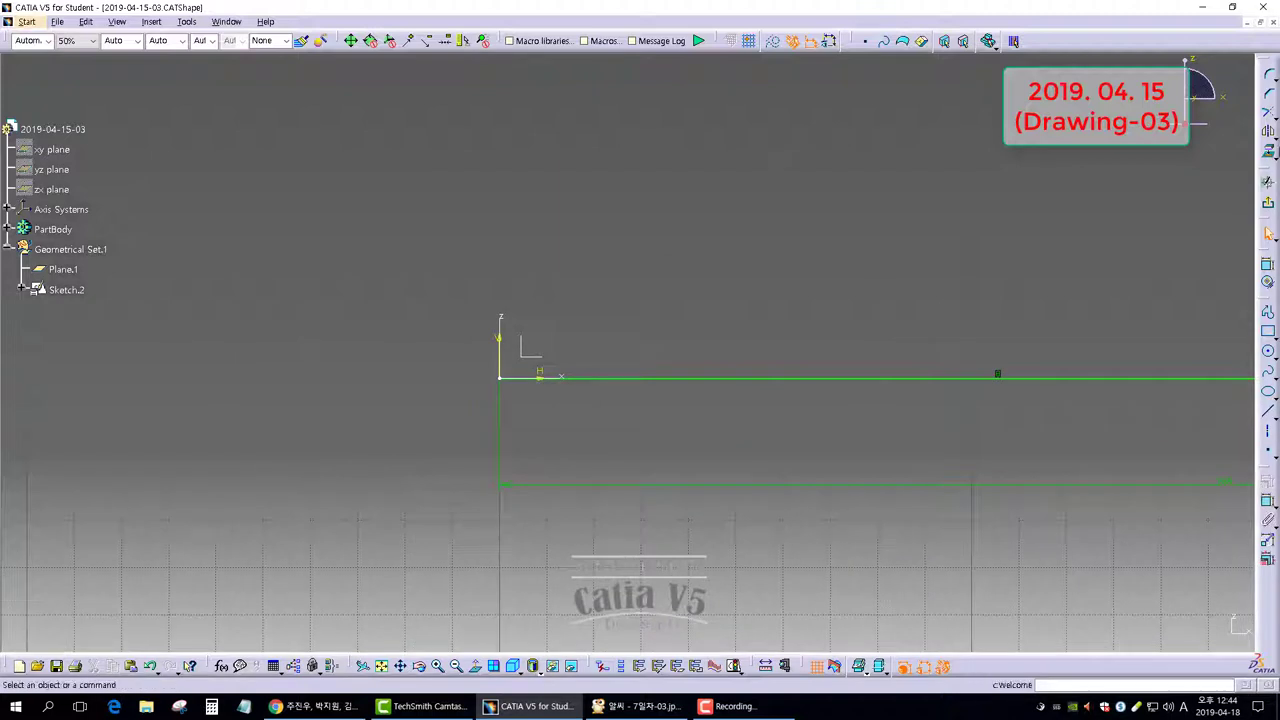
{"action": "left_click", "coordinate": [1267, 115]}
{"action": "left_click", "coordinate": [600, 382]}
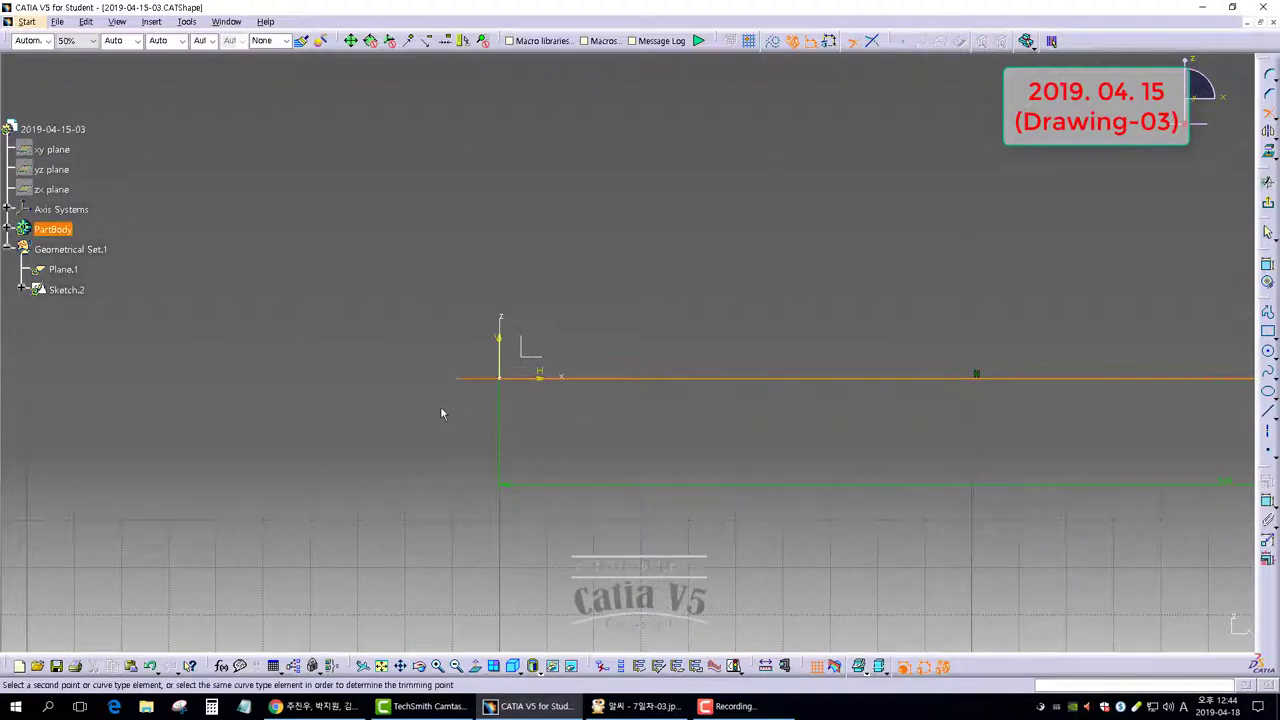
{"action": "left_click", "coordinate": [440, 406]}
Dimension the distance from the extended line's free endpoint to the V axis and set it to 10 mm
{"action": "left_click", "coordinate": [1268, 268]}
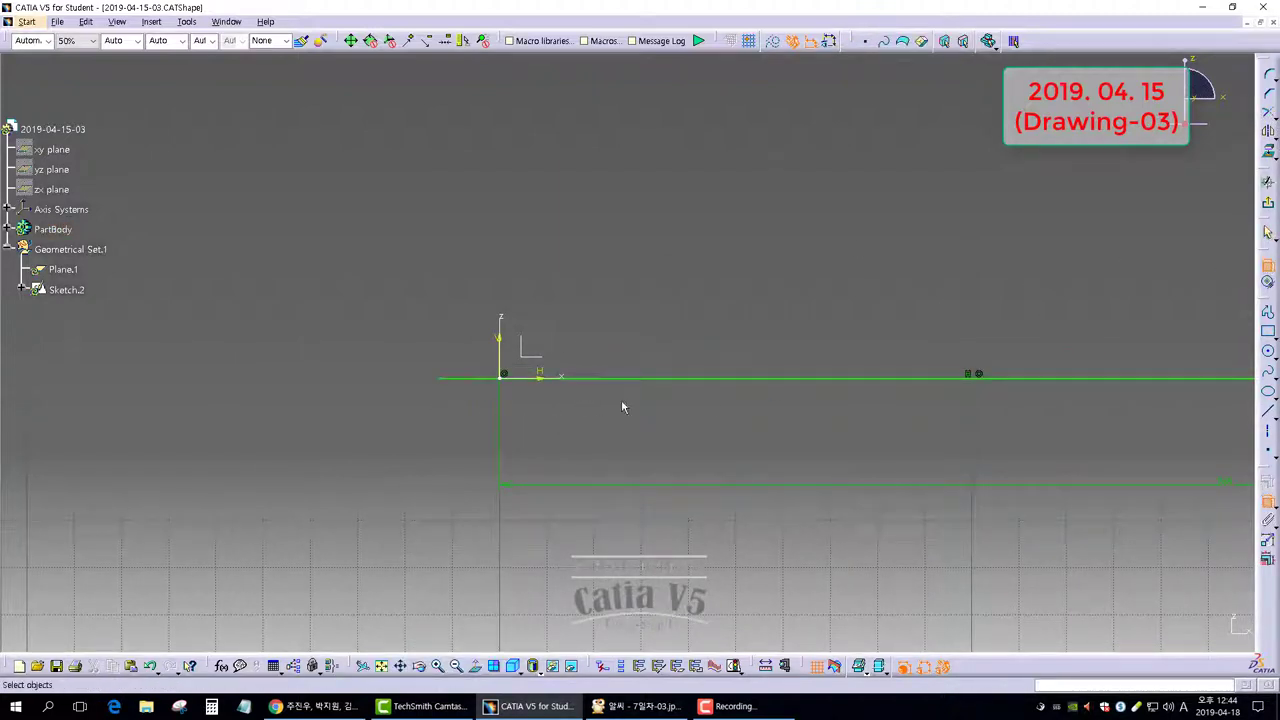
{"action": "left_click", "coordinate": [499, 343]}
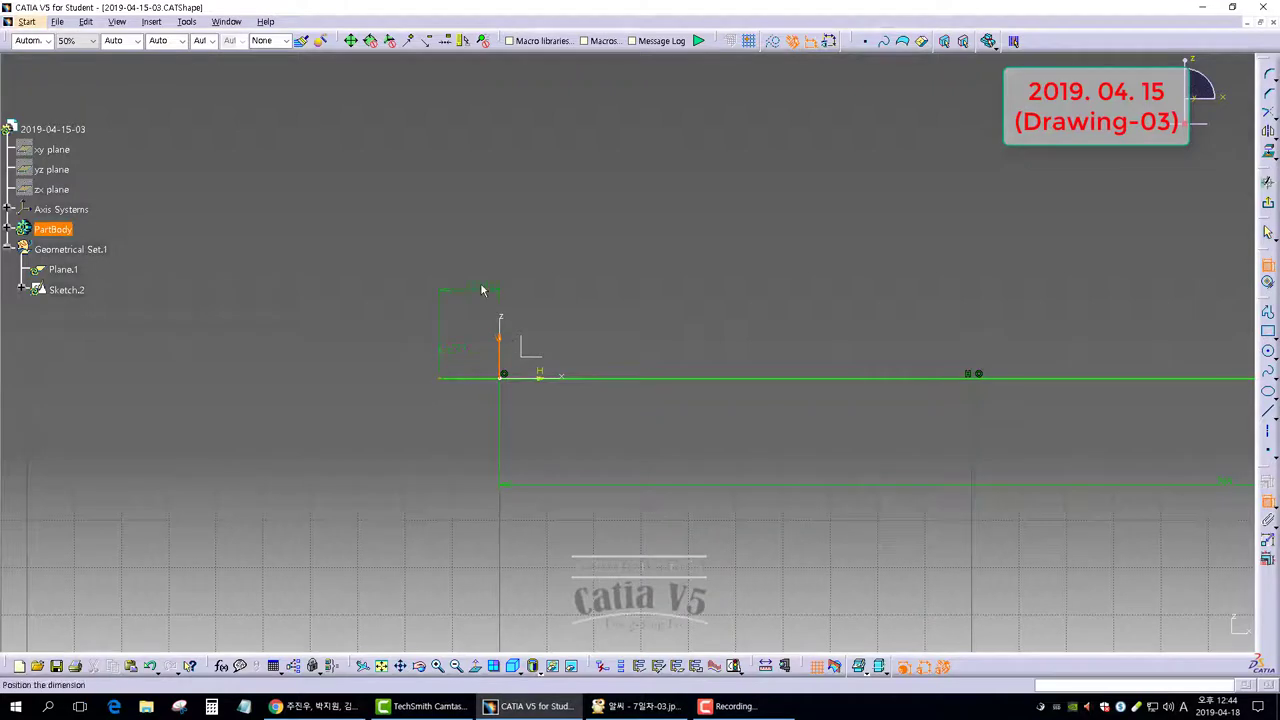
{"action": "left_click", "coordinate": [481, 281]}
{"action": "double_click", "coordinate": [481, 281]}
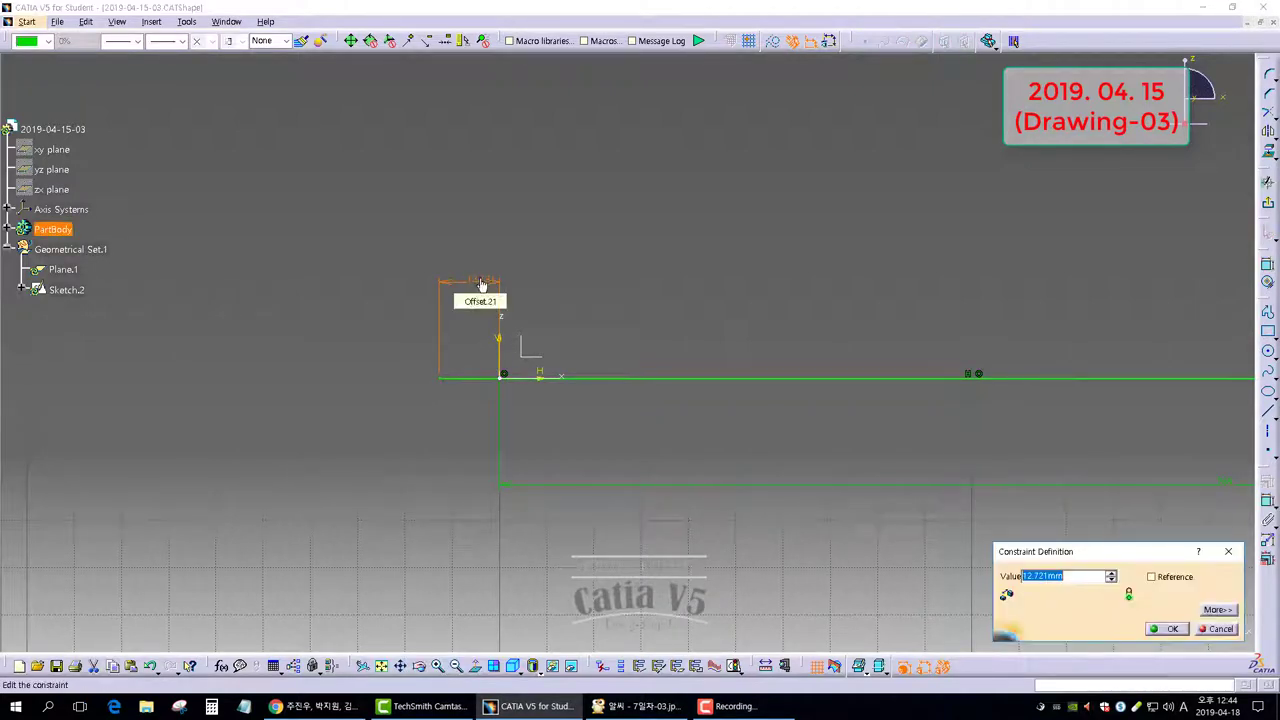
{"action": "type", "text": "10"}
{"action": "key", "text": "Return"}
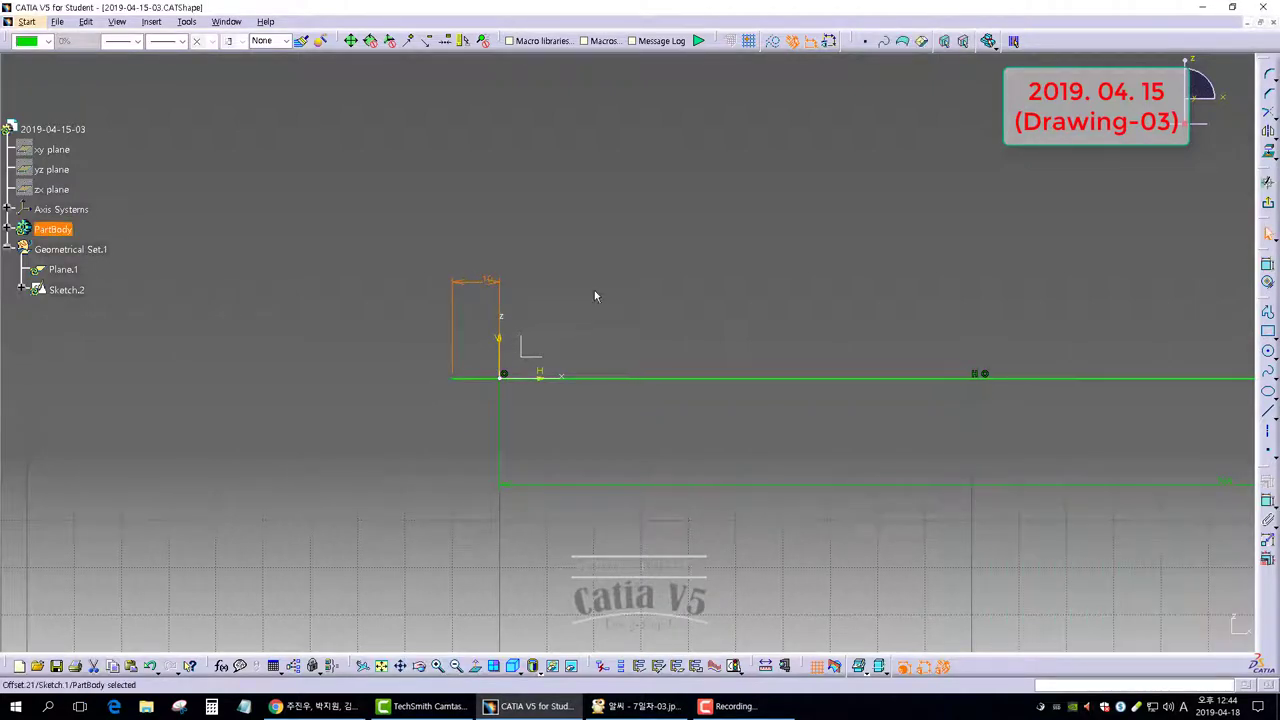
Exit the edited first sketch and return to the 3D model
{"action": "mouse_move", "coordinate": [724, 245]}
{"action": "middle_mouse_down"}
{"action": "mouse_move", "coordinate": [506, 294]}
{"action": "mouse_move", "coordinate": [506, 317]}
{"action": "middle_mouse_up"}
{"action": "left_click", "coordinate": [640, 289]}
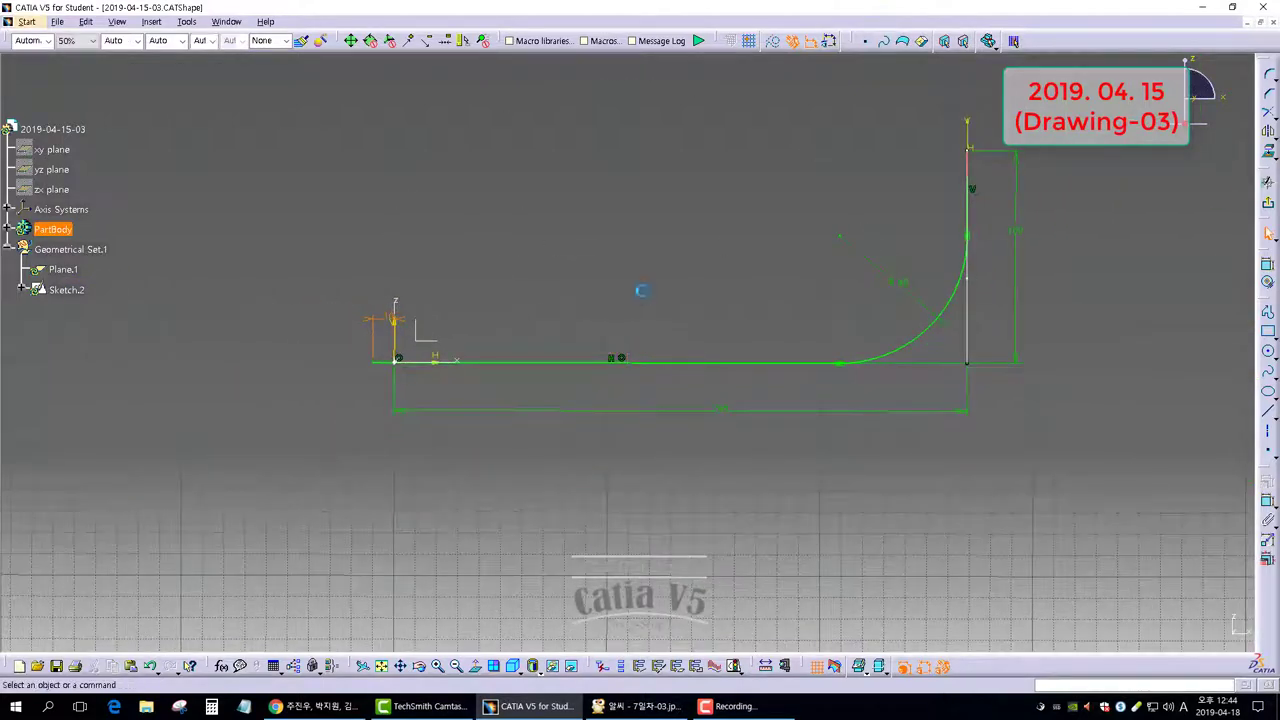
{"action": "left_click", "coordinate": [1268, 203]}
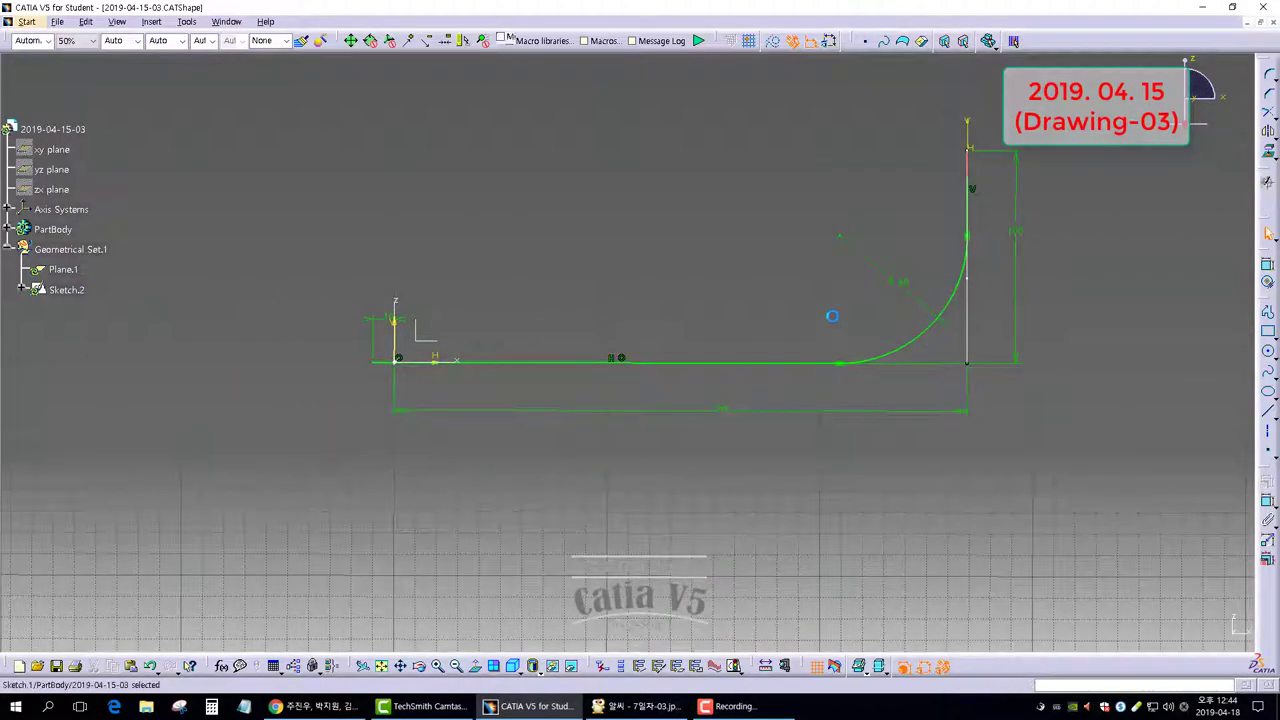
{"action": "middle_click_drag", "start_coordinate": [774, 414], "coordinate": [690, 336]}
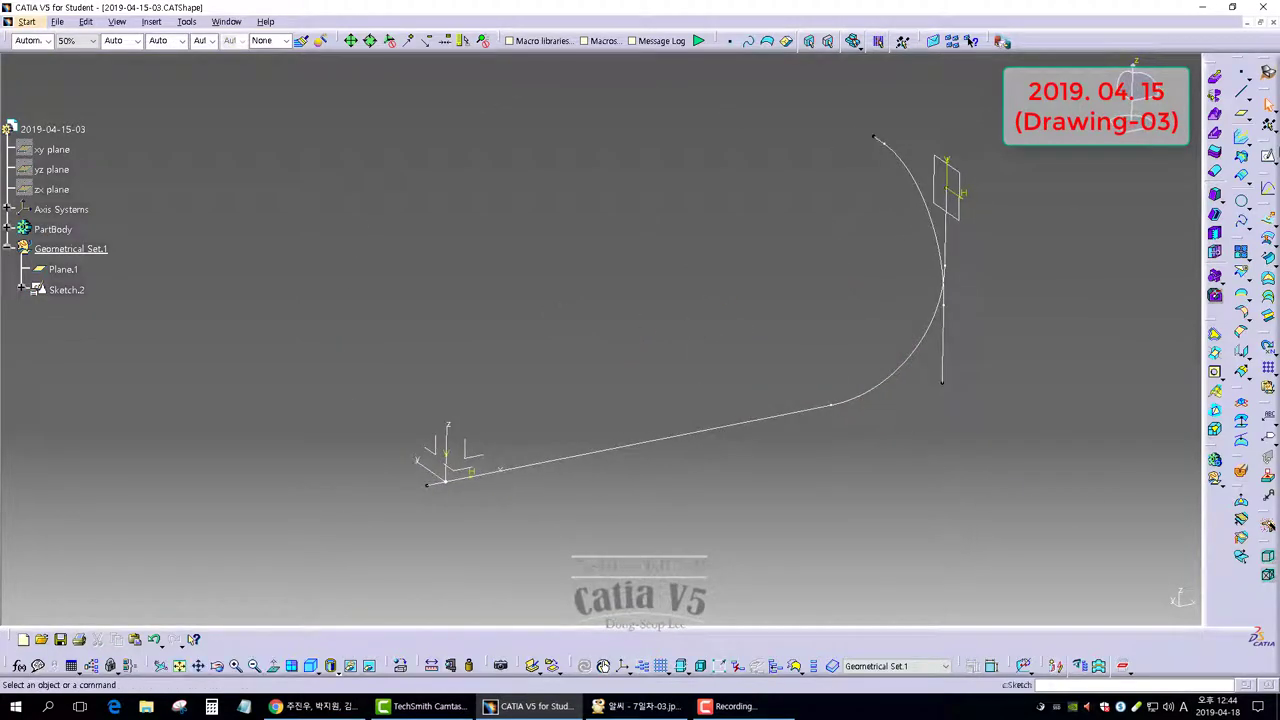
Combine the two profile sketches into one 3D curve using the Normal combine type, and hide the second sketch
{"action": "left_click", "coordinate": [1241, 138]}
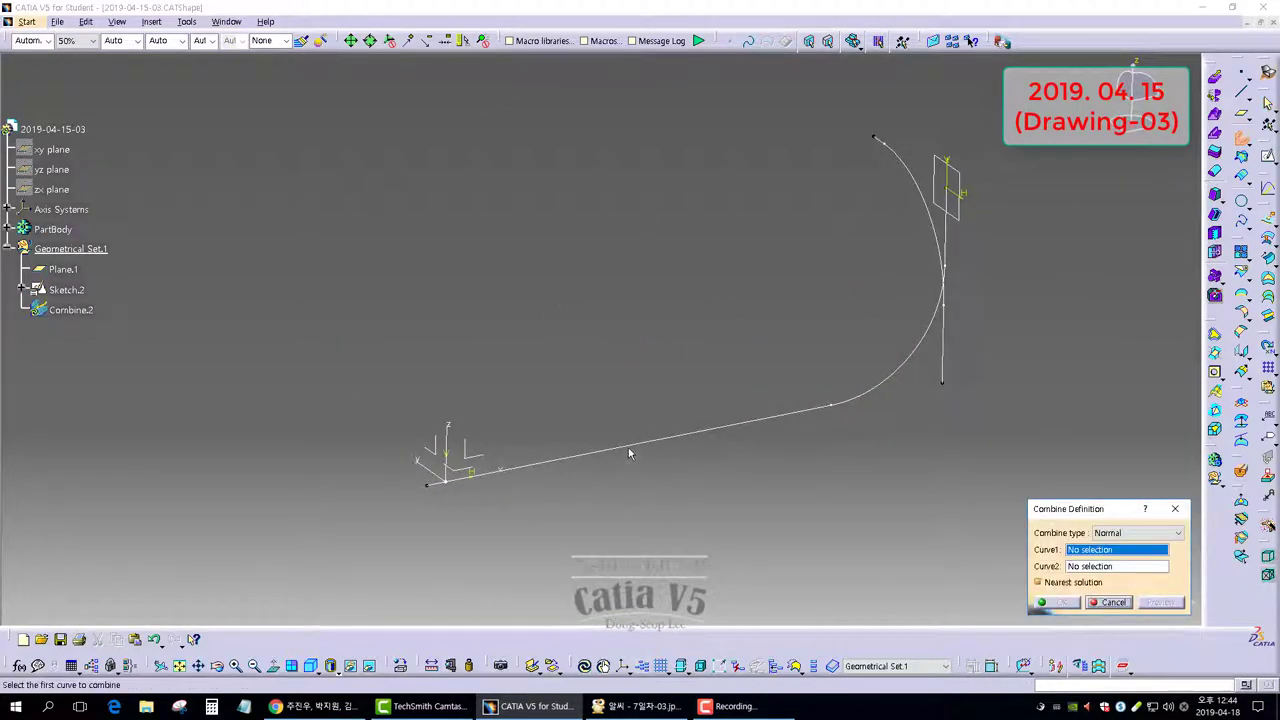
{"action": "left_click", "coordinate": [629, 454]}
{"action": "left_click", "coordinate": [937, 218]}
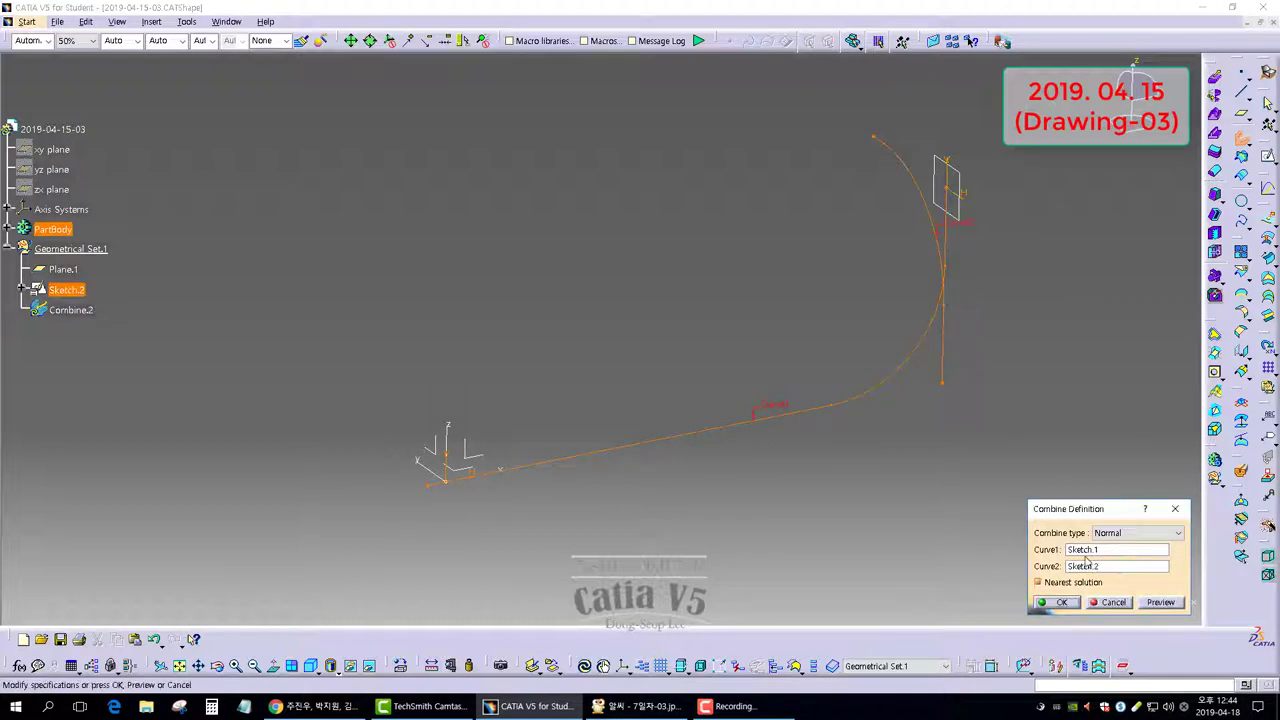
{"action": "left_click", "coordinate": [1058, 602]}
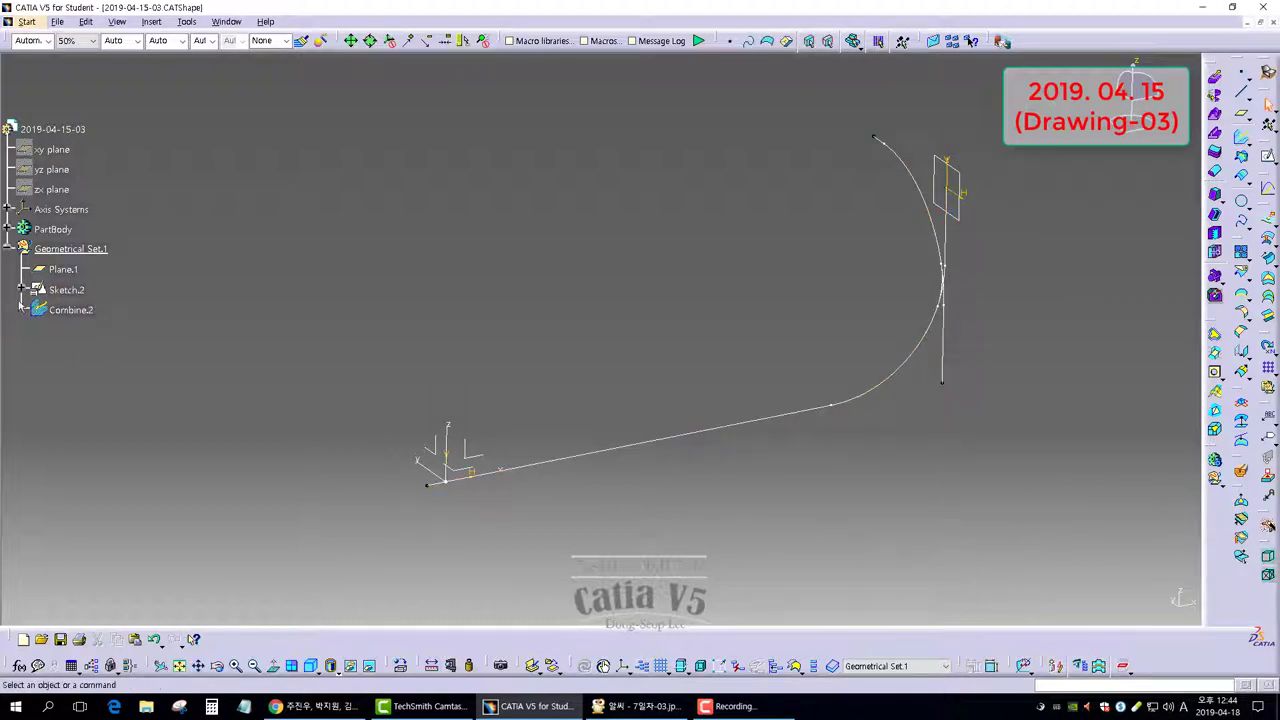
{"action": "right_click", "coordinate": [58, 290]}
{"action": "left_click", "coordinate": [90, 334]}
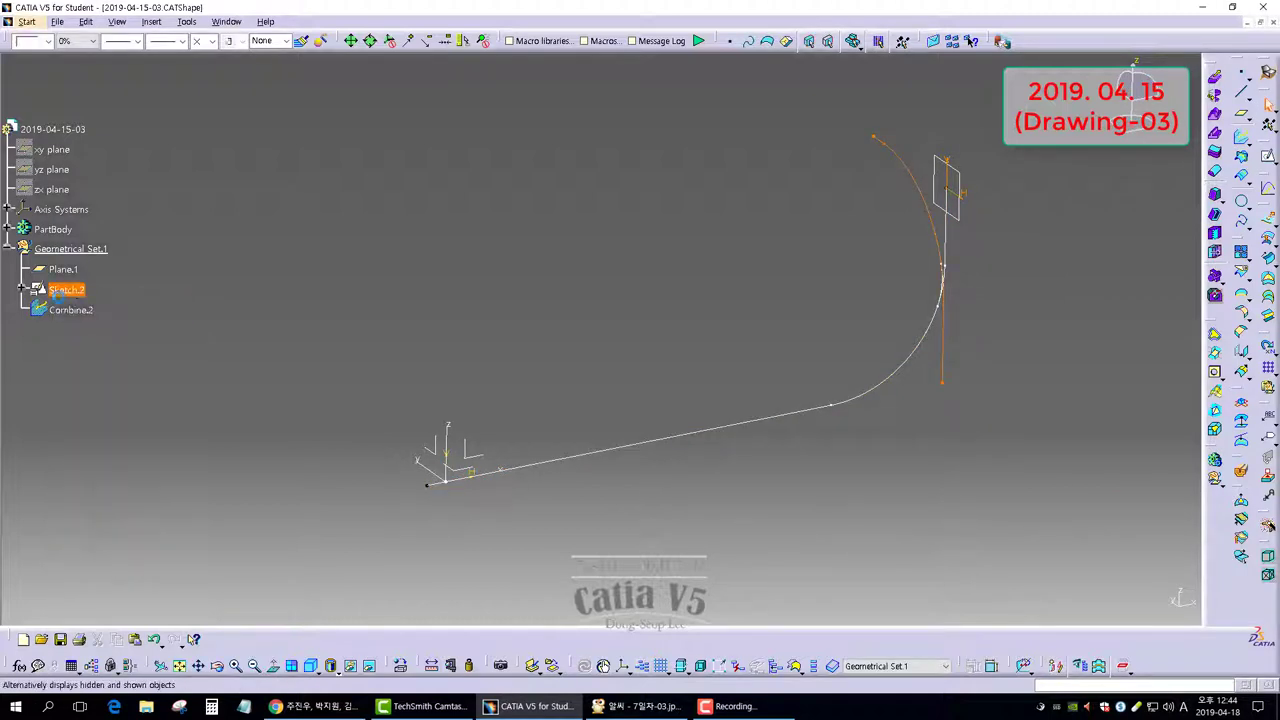
Move the first profile sketch from PartBody into Geometrical Set.1
{"action": "left_click", "coordinate": [8, 229]}
{"action": "right_click", "coordinate": [65, 252]}
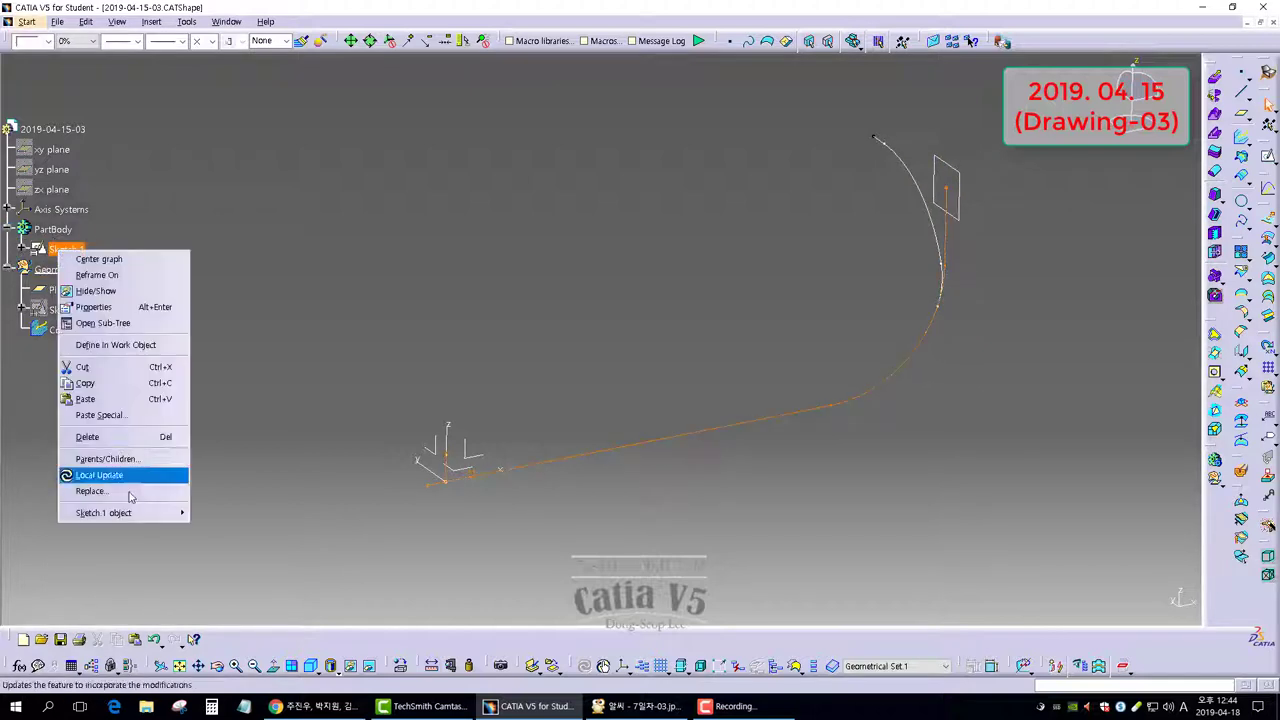
{"action": "mouse_move", "coordinate": [114, 511]}
{"action": "left_click", "coordinate": [257, 549]}
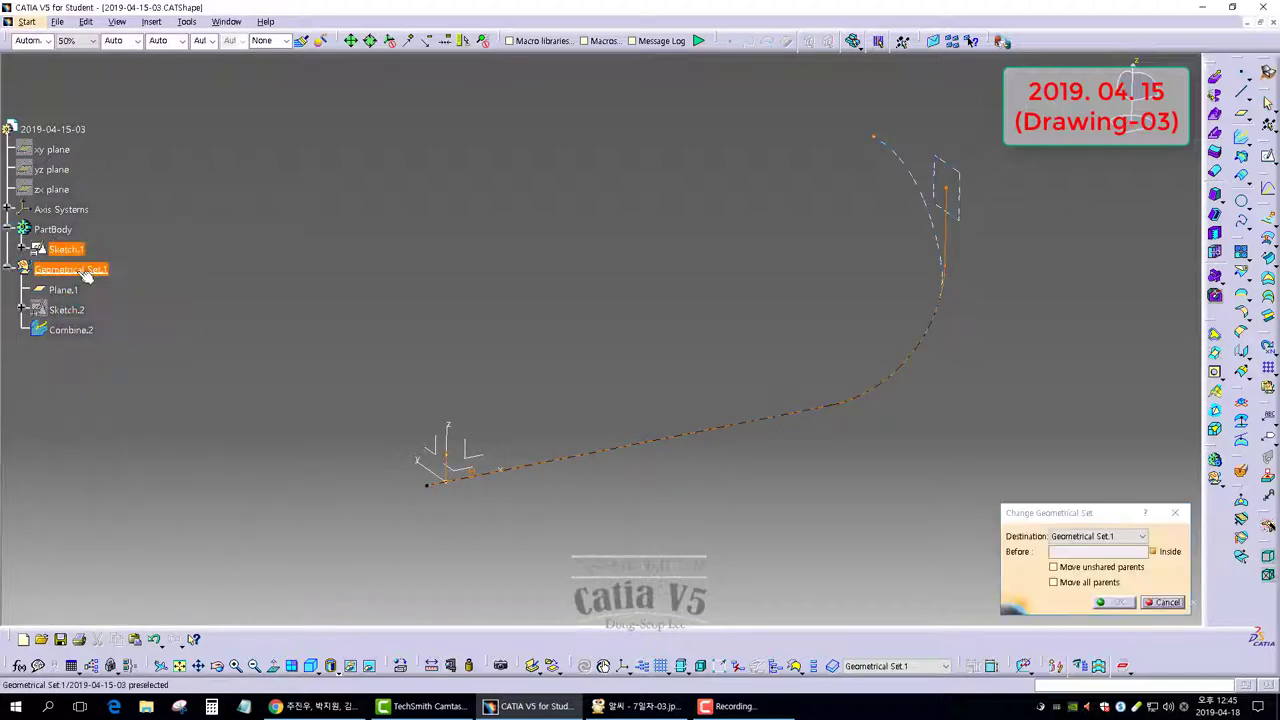
{"action": "left_click", "coordinate": [1115, 602]}
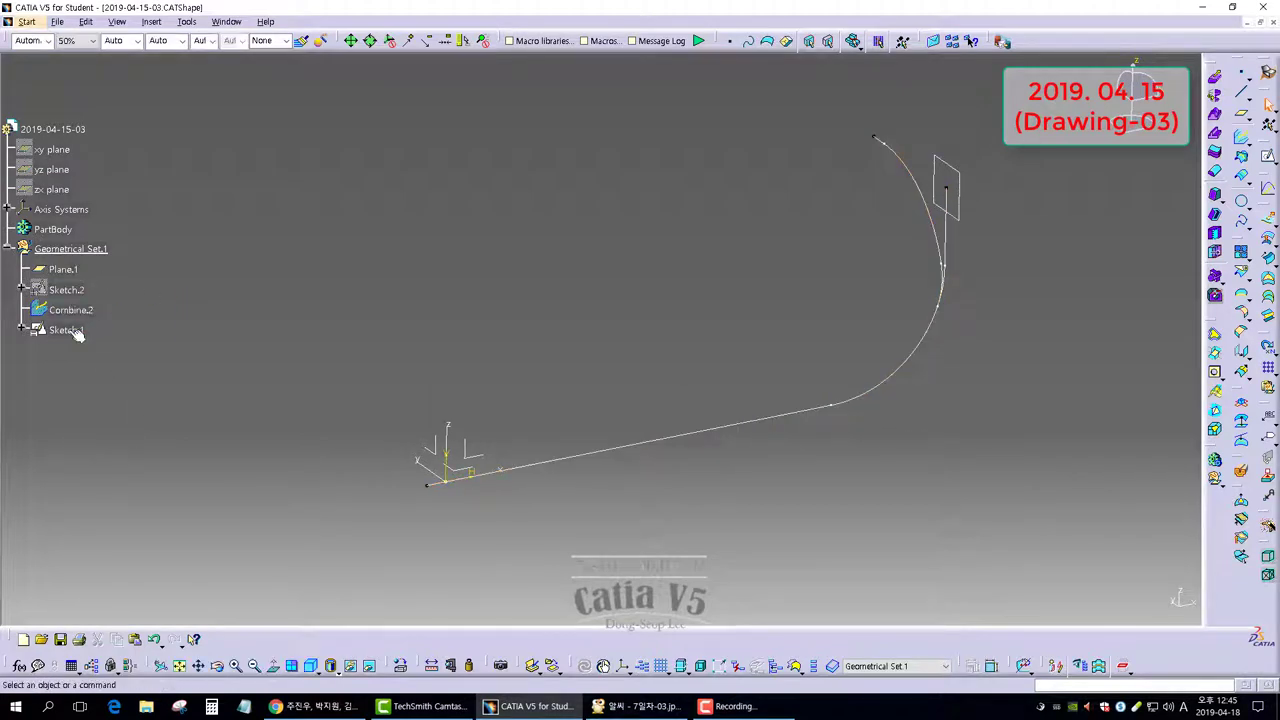
{"action": "left_click", "coordinate": [72, 331]}
{"action": "left_click", "coordinate": [315, 340]}
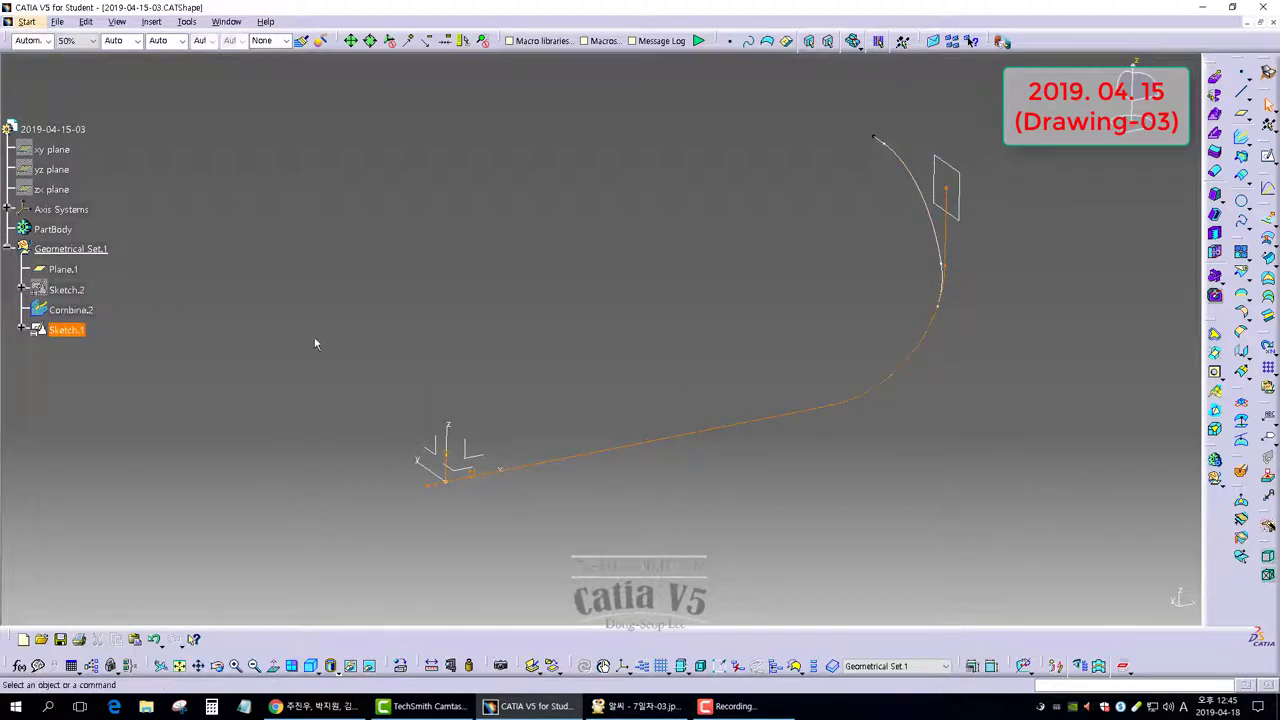
{"action": "left_click", "coordinate": [80, 316]}
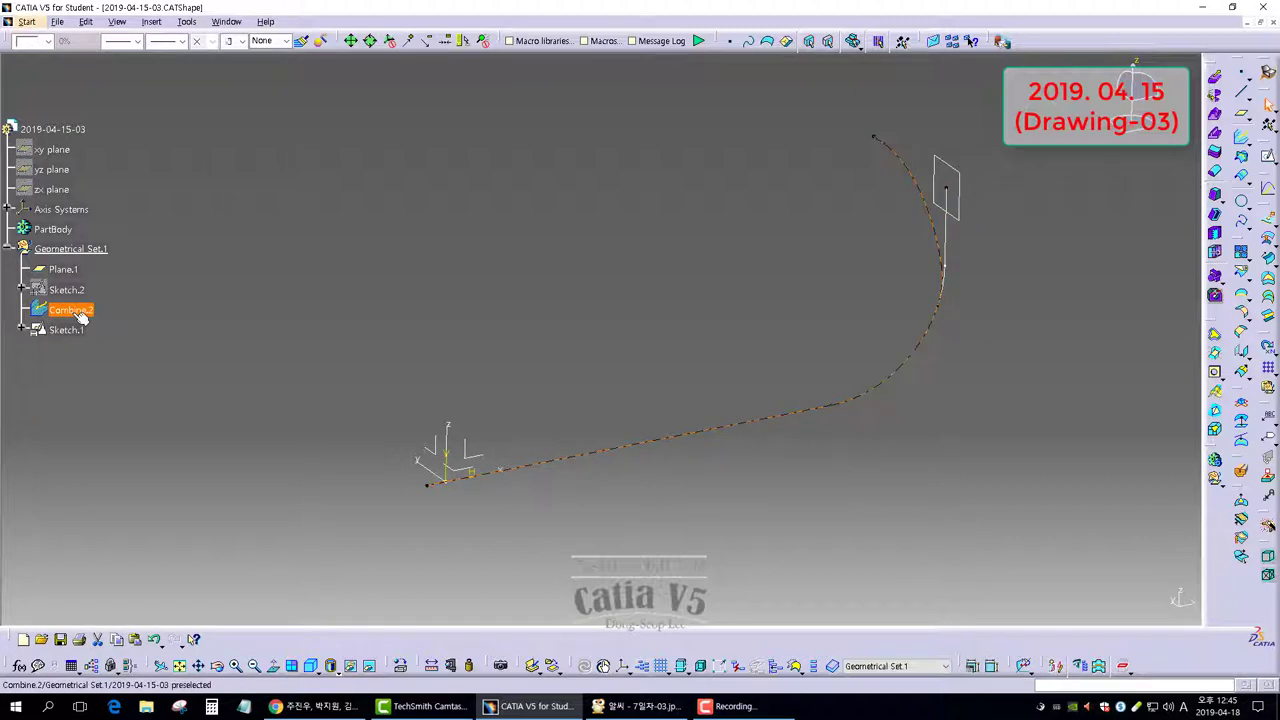
{"action": "right_click", "coordinate": [63, 331]}
{"action": "mouse_move", "coordinate": [143, 593]}
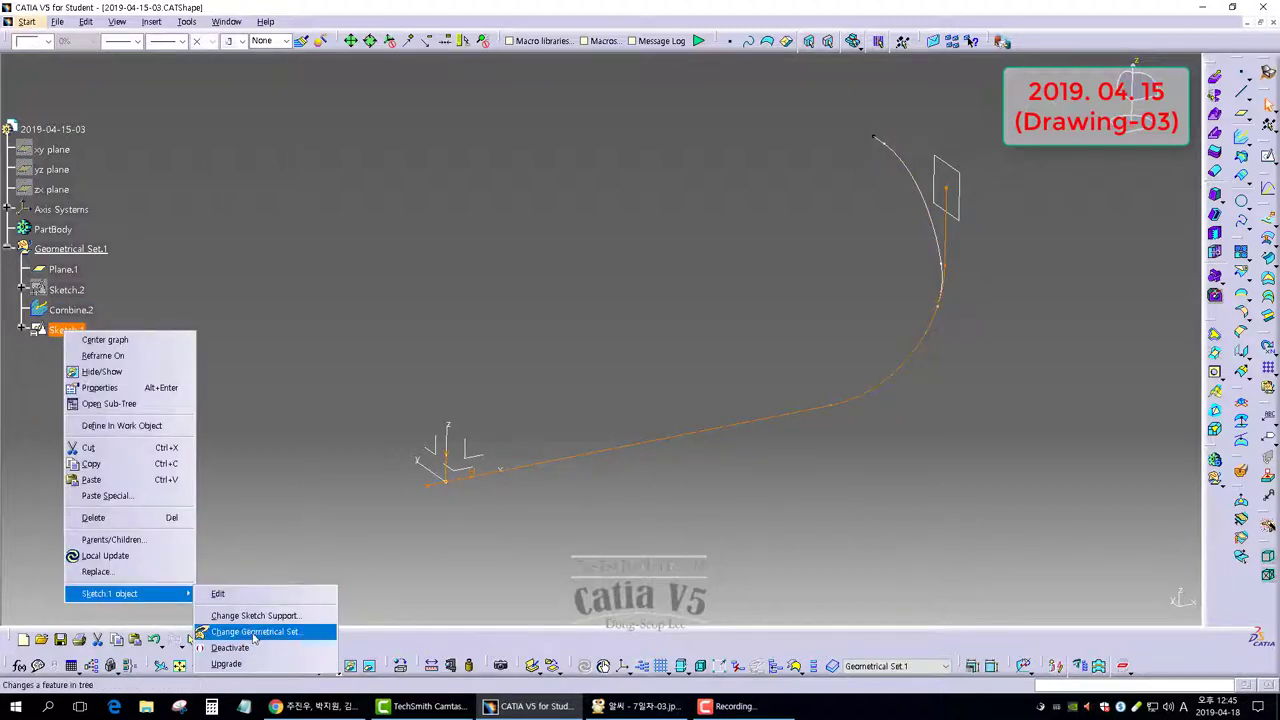
{"action": "left_click", "coordinate": [246, 494]}
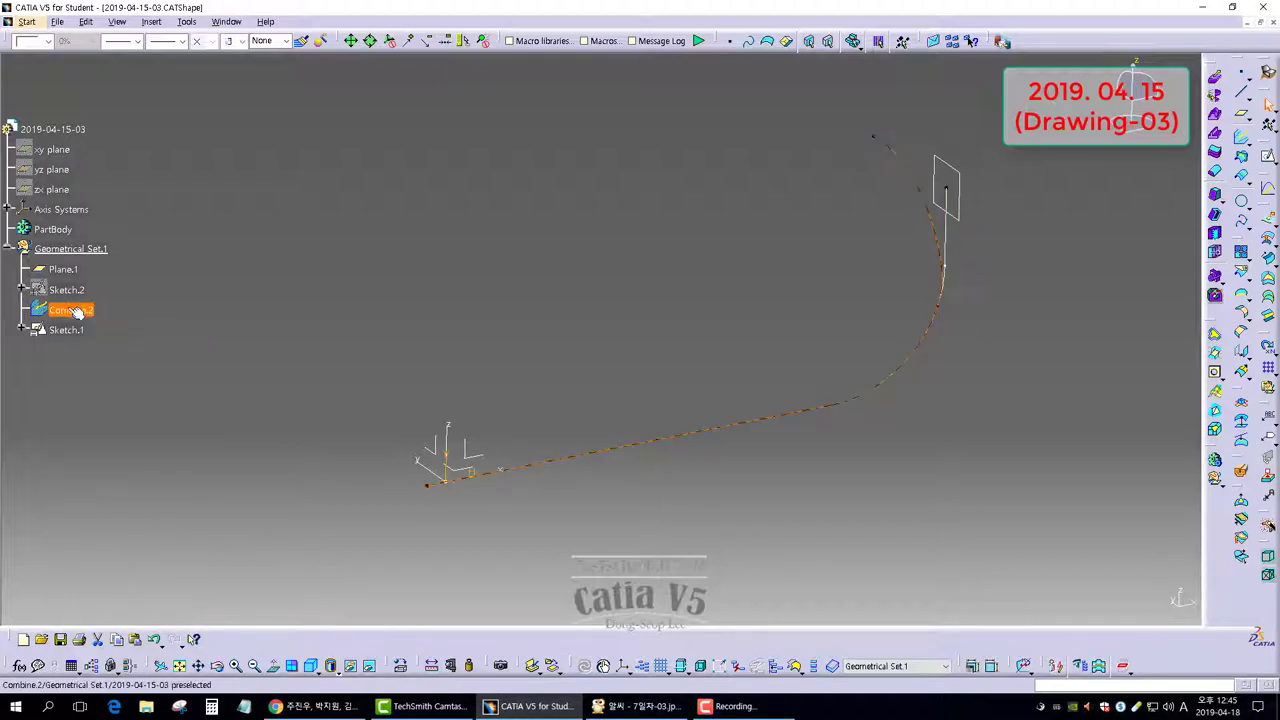
{"action": "right_click", "coordinate": [78, 313]}
{"action": "mouse_move", "coordinate": [115, 573]}
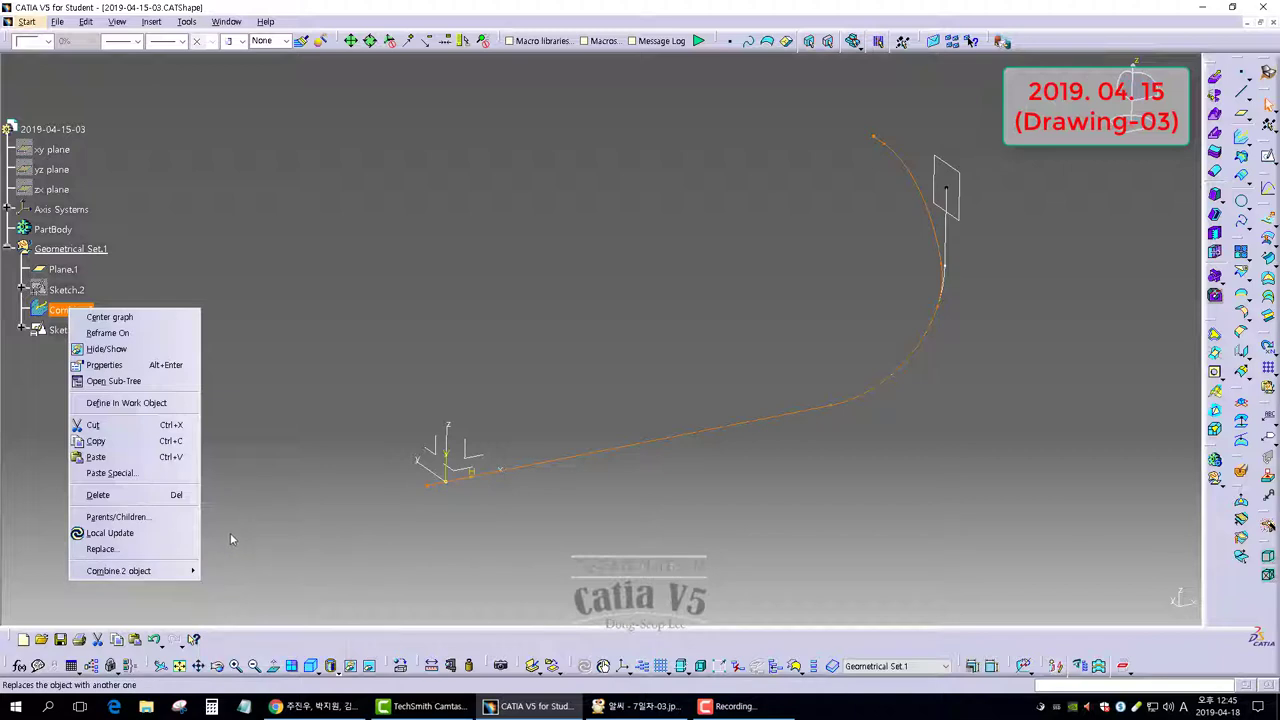
{"action": "left_click", "coordinate": [293, 473]}
{"action": "left_click", "coordinate": [313, 419]}
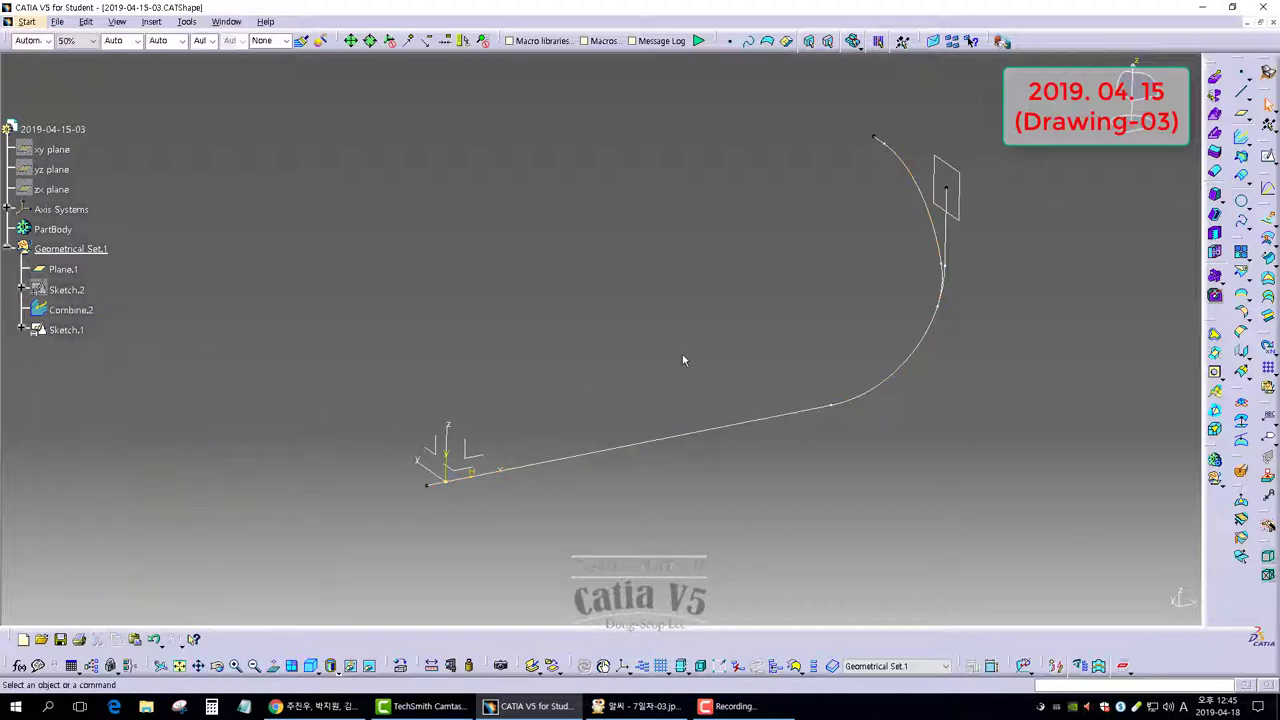
Hide the first profile sketch so that only the combined curve stays displayed
{"action": "middle_click_drag", "start_coordinate": [683, 356], "coordinate": [640, 373]}
{"action": "right_click", "coordinate": [88, 329]}
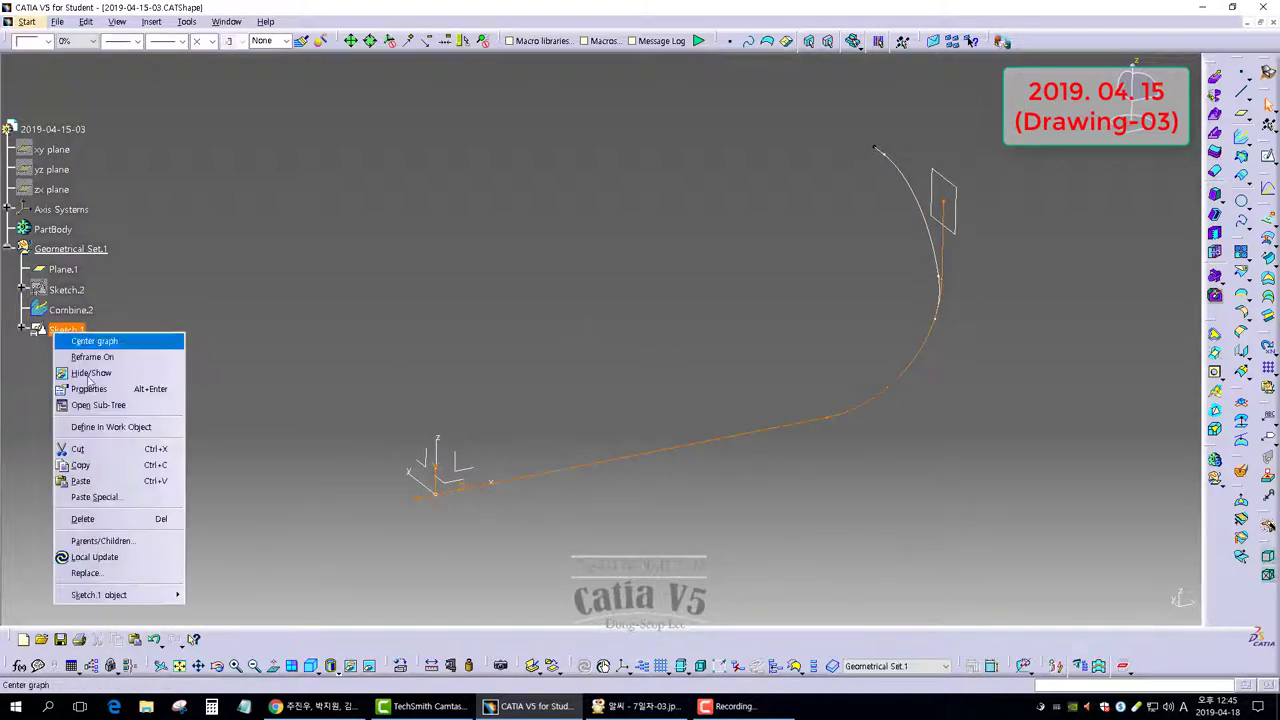
{"action": "left_click", "coordinate": [104, 373]}
{"action": "mouse_move", "coordinate": [680, 377]}
{"action": "middle_mouse_down"}
{"action": "mouse_move", "coordinate": [460, 400]}
{"action": "mouse_move", "coordinate": [509, 417]}
{"action": "mouse_move", "coordinate": [676, 385]}
{"action": "middle_mouse_up"}
{"action": "middle_click_drag", "start_coordinate": [542, 371], "coordinate": [512, 356]}
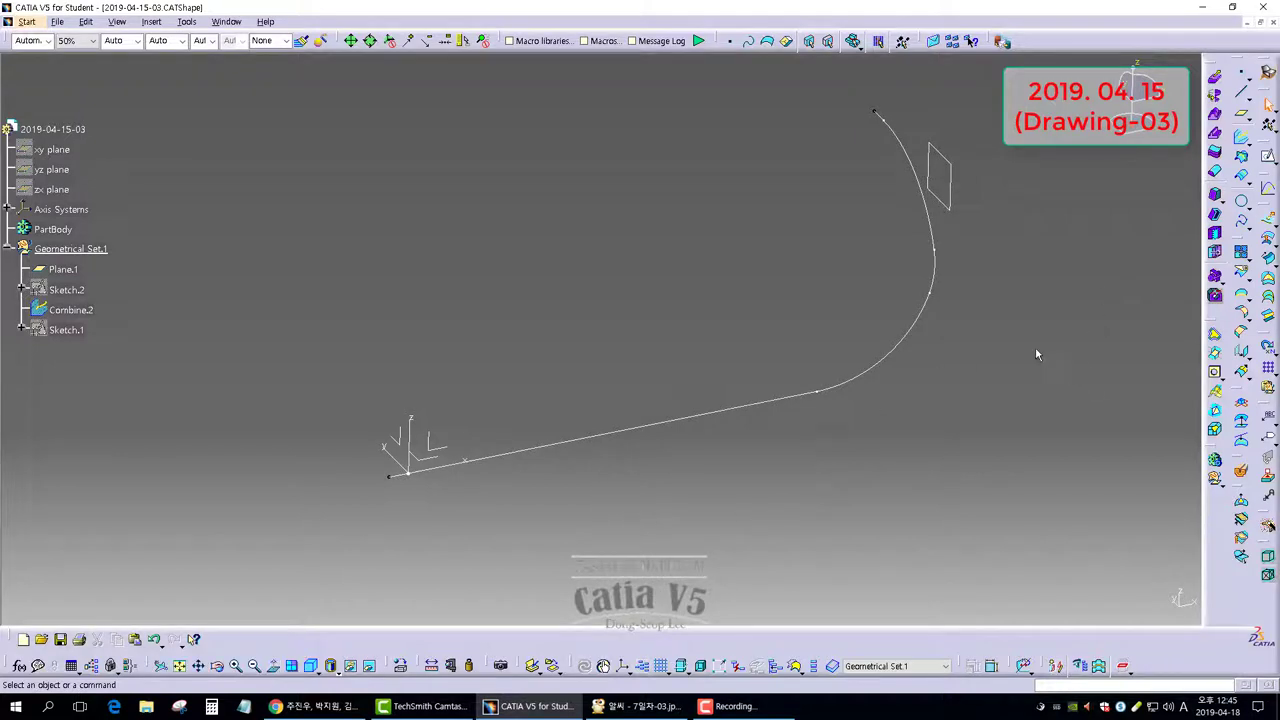
{"action": "middle_click_drag", "start_coordinate": [868, 271], "coordinate": [1018, 342]}
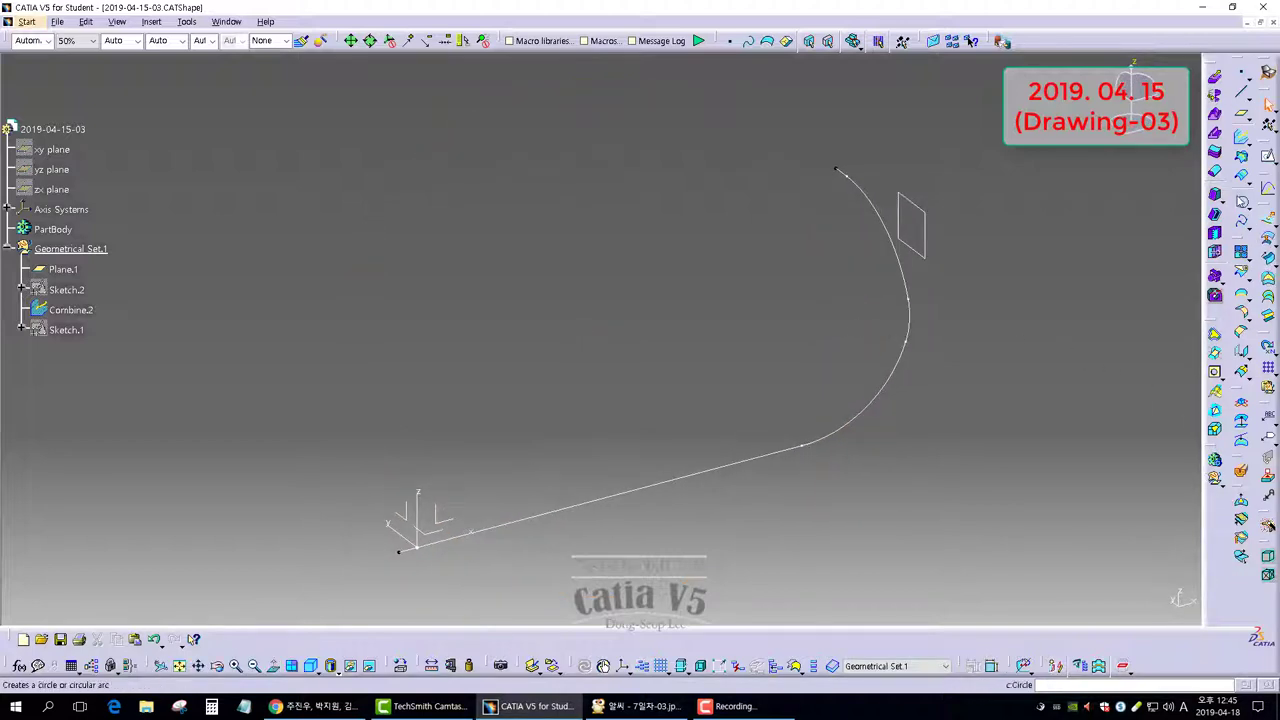
Create a full circle of 50 mm diameter centred on the combined curve's endpoint near the origin, supported by the absolute axis system's YZ plane
{"action": "left_click", "coordinate": [1241, 200]}
{"action": "middle_click_drag", "start_coordinate": [575, 423], "coordinate": [570, 381]}
{"action": "left_click", "coordinate": [1118, 459]}
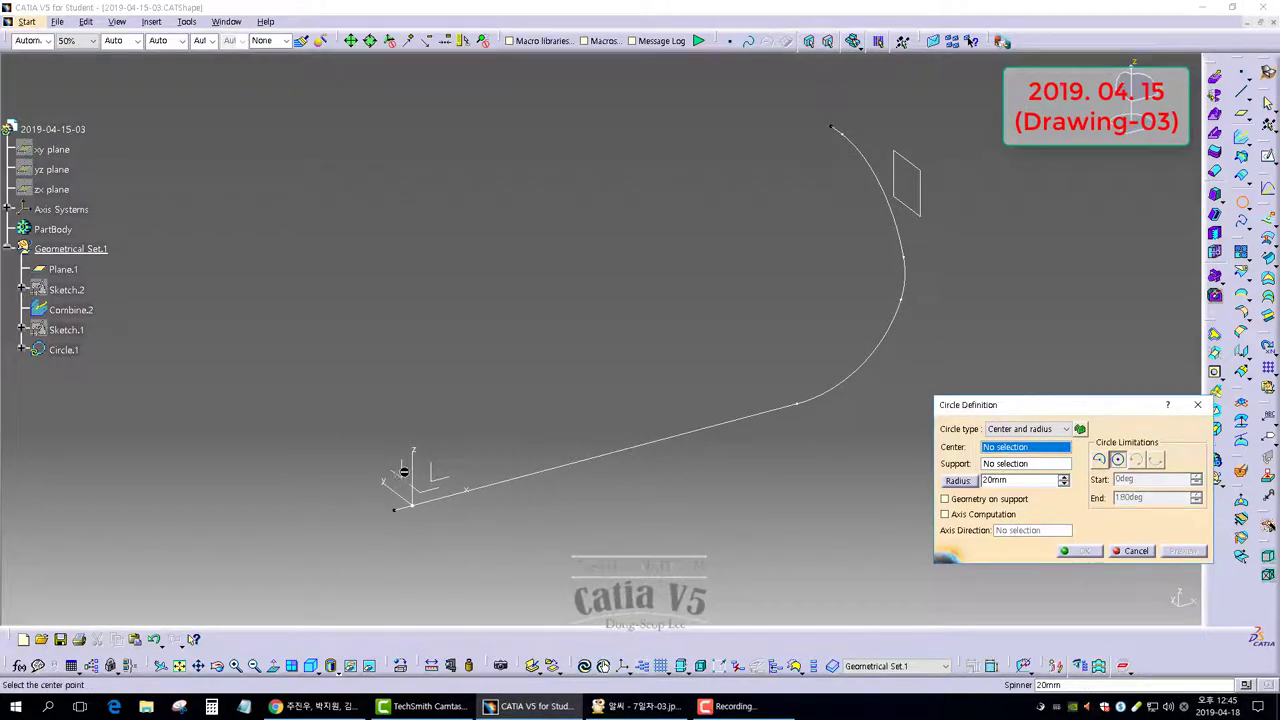
{"action": "left_click", "coordinate": [401, 505]}
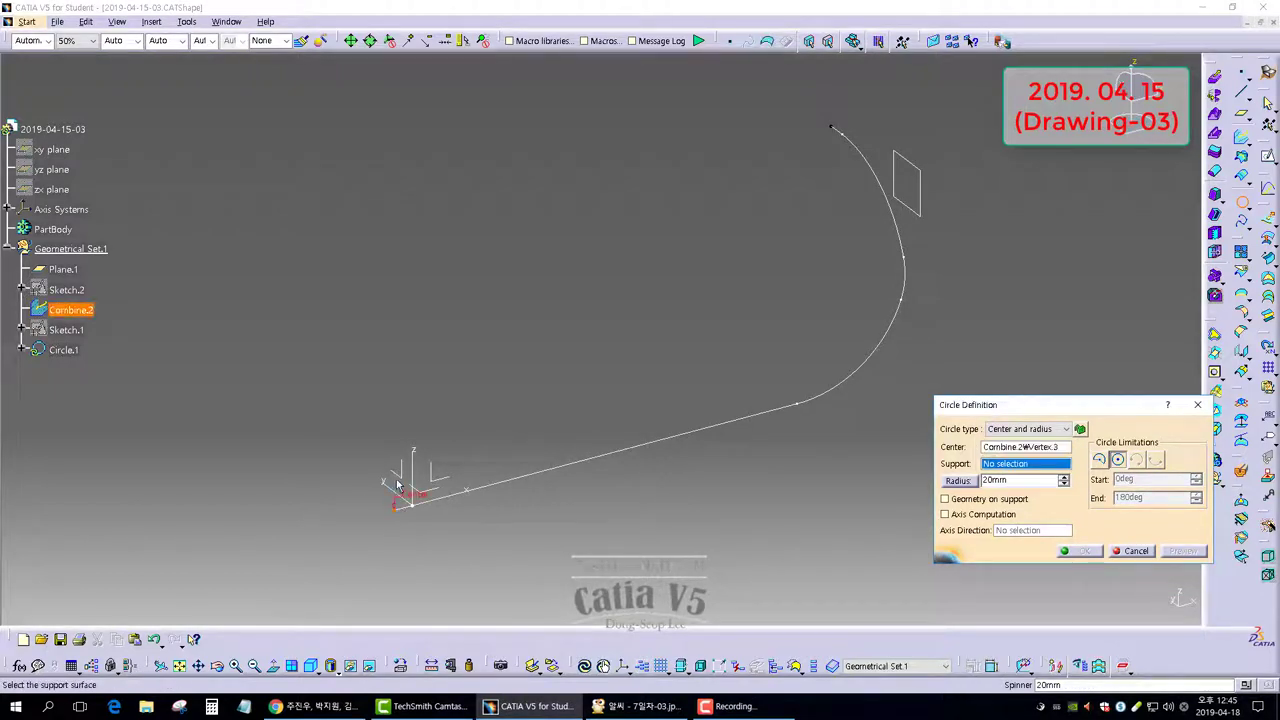
{"action": "left_click", "coordinate": [408, 492]}
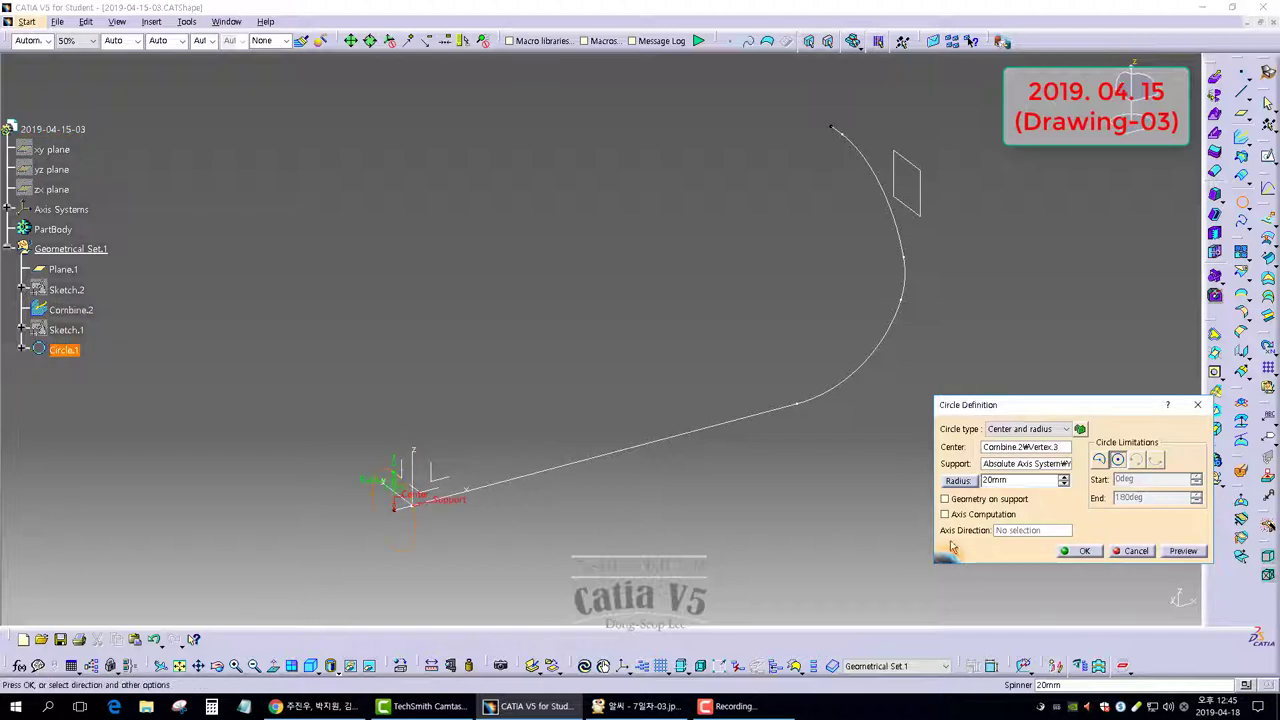
{"action": "left_click", "coordinate": [952, 481]}
{"action": "left_click_drag", "start_coordinate": [1035, 481], "coordinate": [945, 468]}
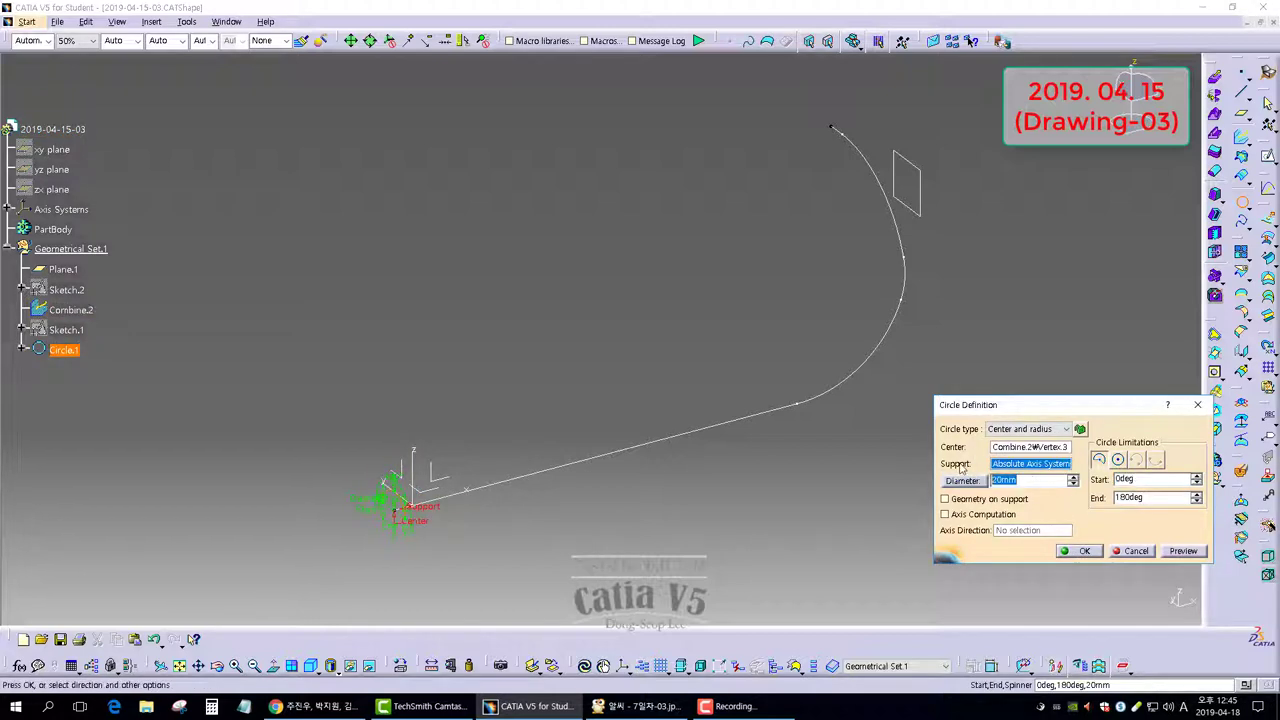
{"action": "type", "text": "50"}
{"action": "middle_click_drag", "start_coordinate": [840, 508], "coordinate": [840, 508]}
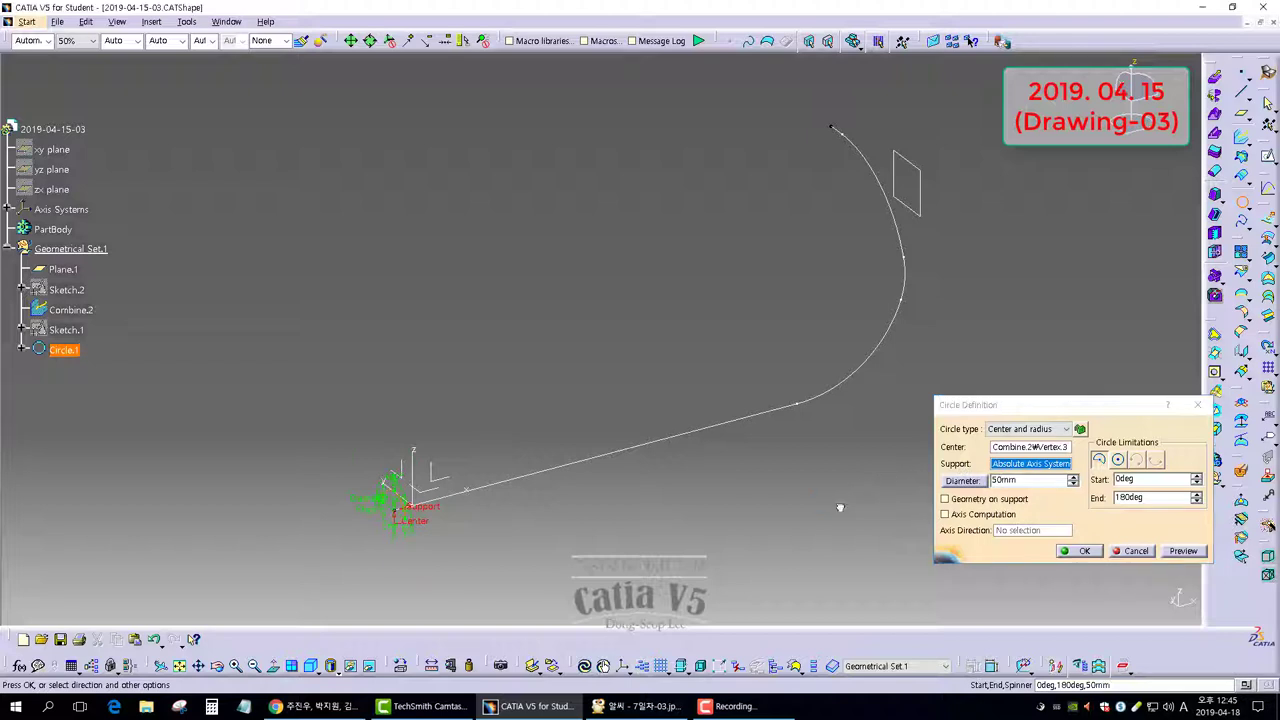
{"action": "left_click", "coordinate": [1117, 462]}
{"action": "left_click", "coordinate": [1081, 550]}
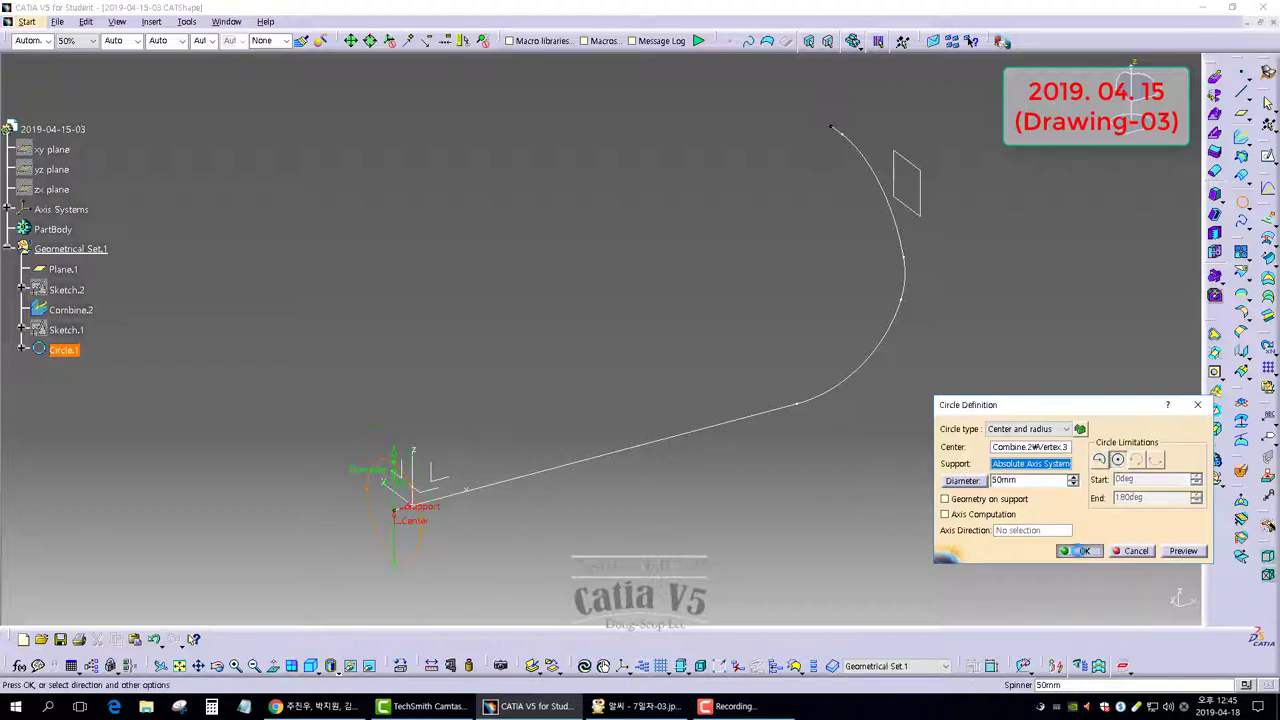
Create a 50 mm diameter circle on the absolute YZ plane, centred on the vertex where the long straight segment meets the bend
{"action": "middle_click_drag", "start_coordinate": [941, 338], "coordinate": [898, 381]}
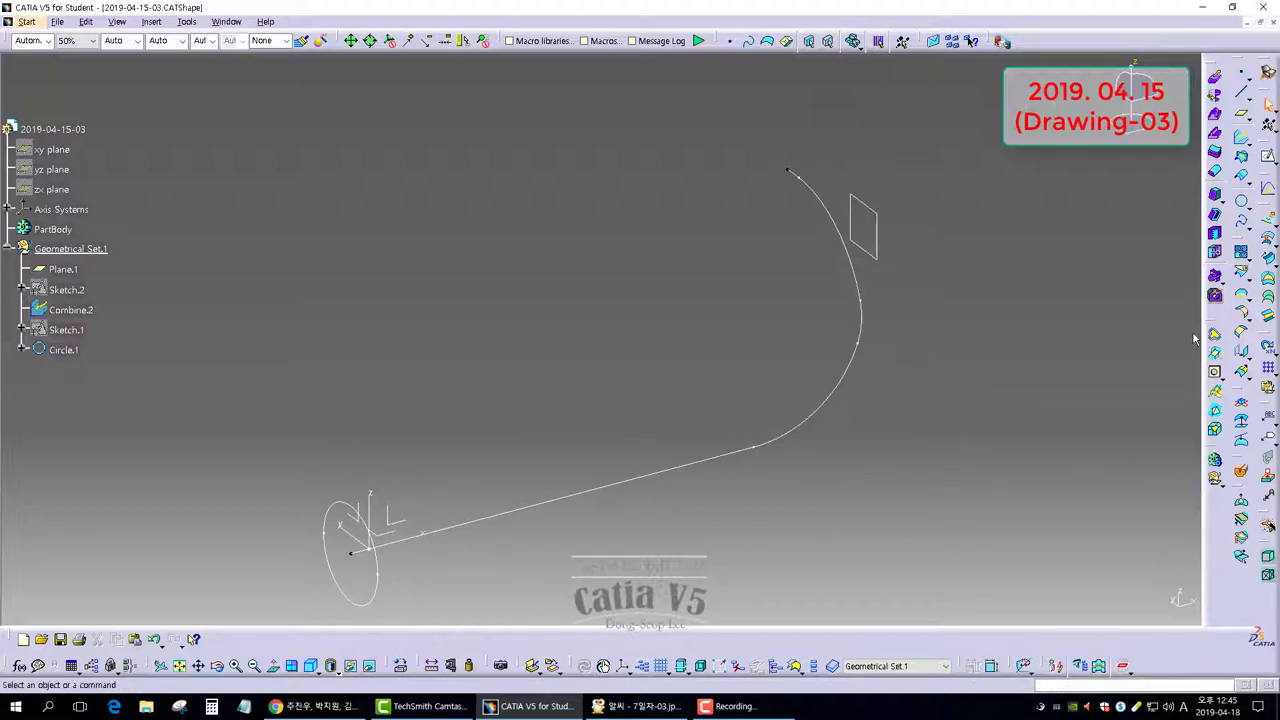
{"action": "left_click", "coordinate": [1241, 201]}
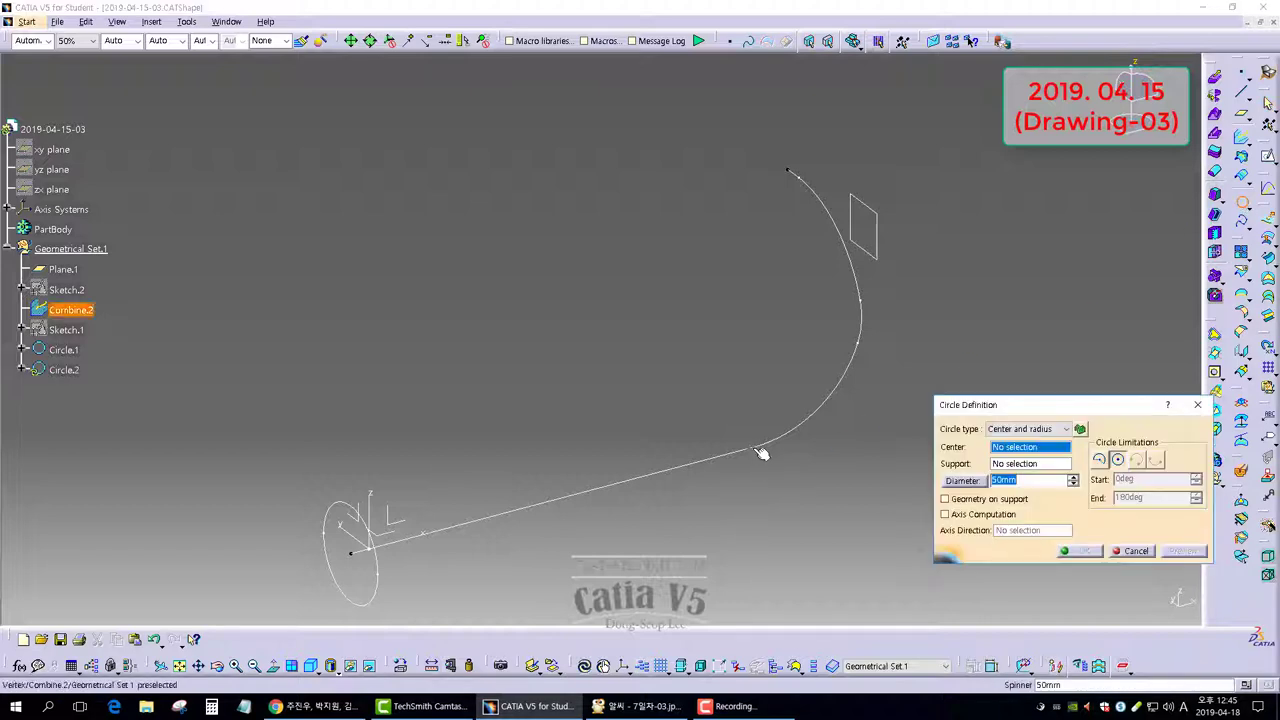
{"action": "left_click", "coordinate": [760, 450]}
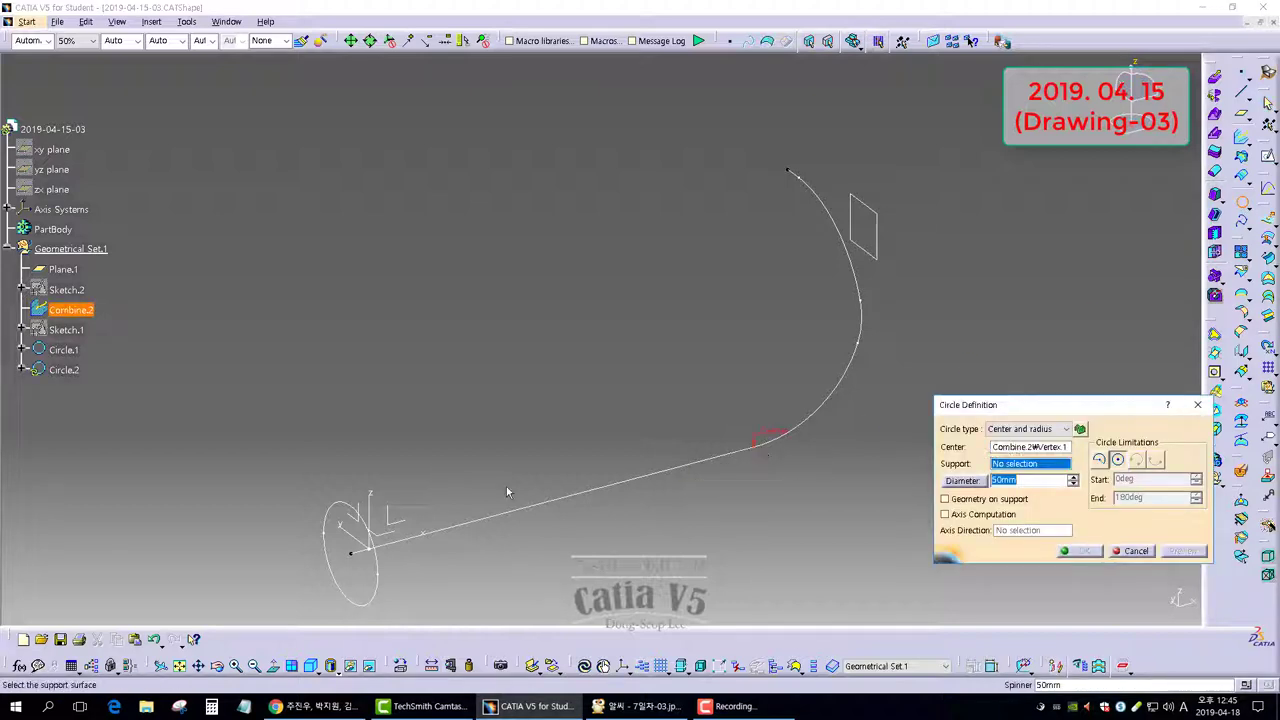
{"action": "left_click", "coordinate": [371, 514]}
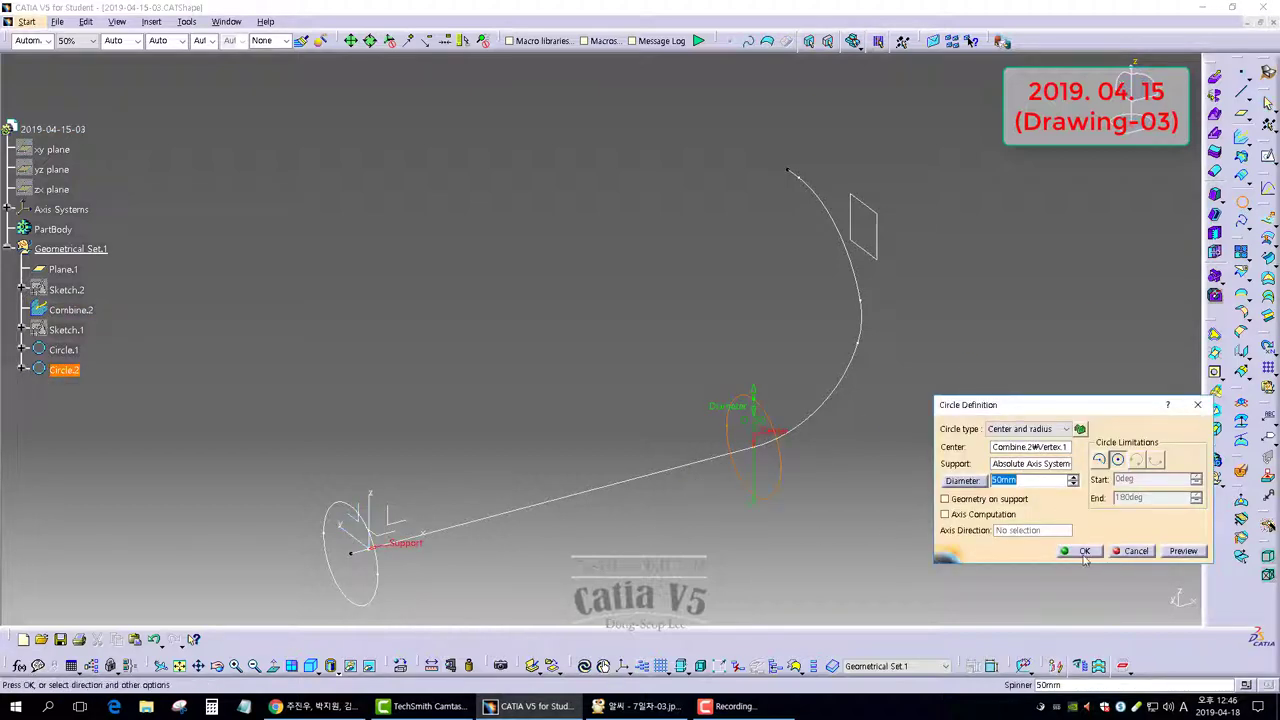
{"action": "left_click", "coordinate": [1084, 552]}
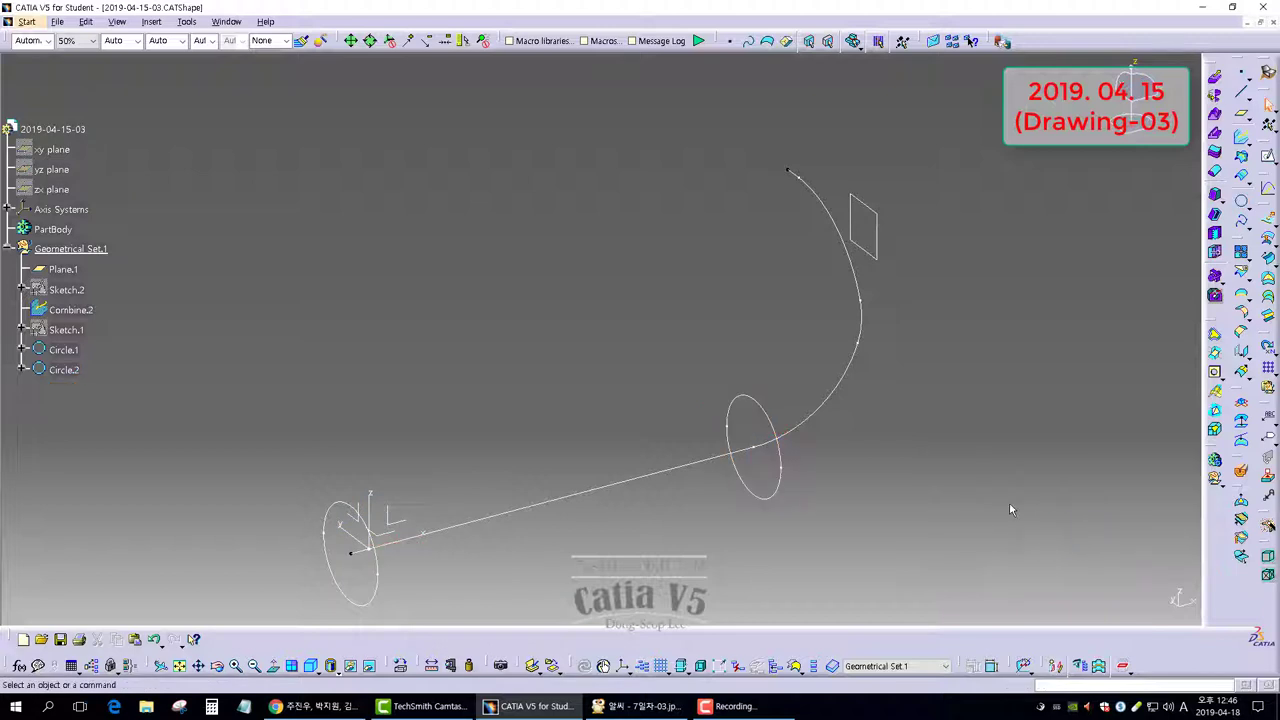
Create a 40 mm diameter circle centred on the combined curve's far endpoint, supported by the absolute axis system's ZX plane
{"action": "left_click", "coordinate": [1242, 201]}
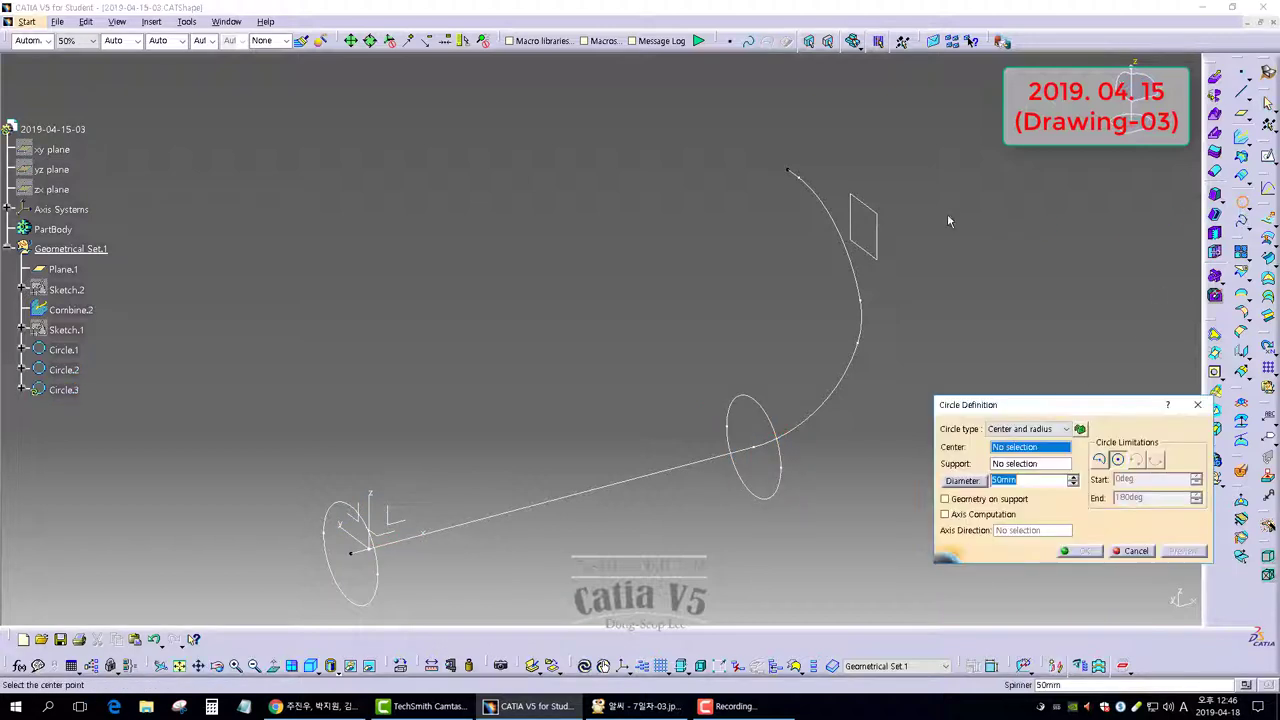
{"action": "left_click", "coordinate": [790, 172]}
{"action": "left_click", "coordinate": [383, 523]}
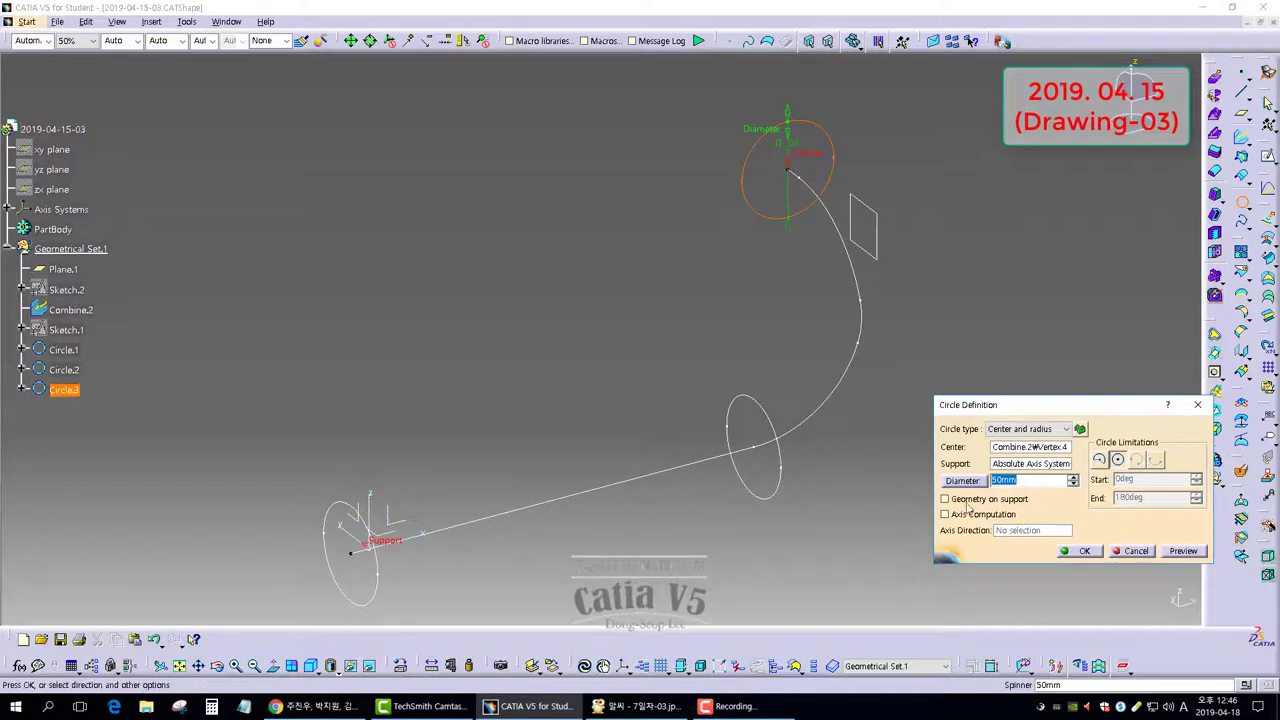
{"action": "type", "text": "40"}
{"action": "left_click", "coordinate": [868, 533]}
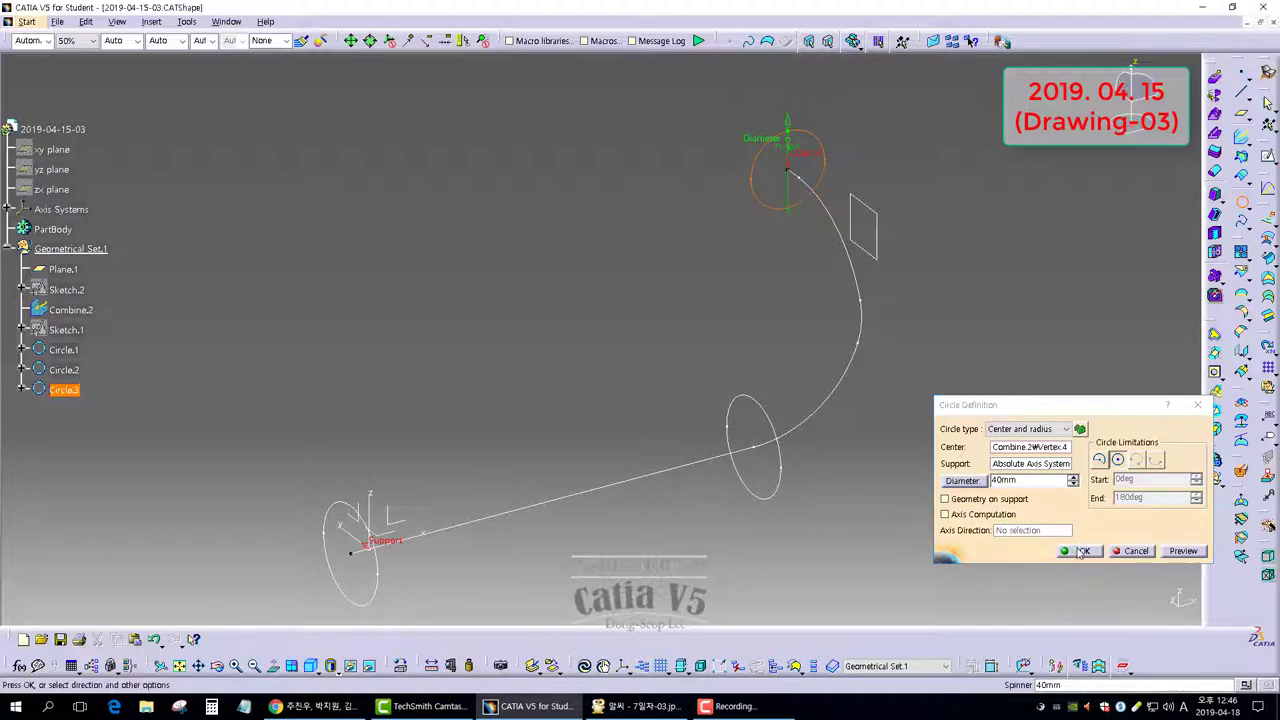
{"action": "left_click", "coordinate": [1081, 551]}
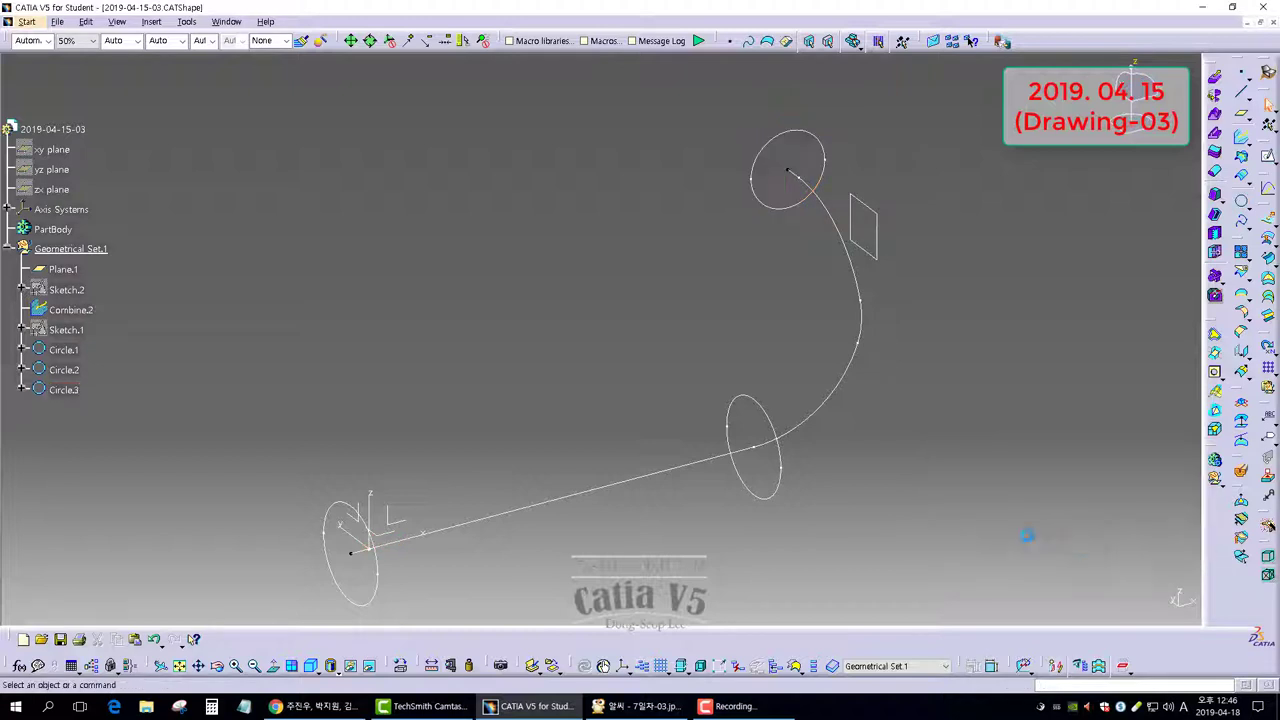
Add another 40 mm diameter circle on the absolute ZX plane, centred on the combined curve's vertex just before its far endpoint
{"action": "left_click", "coordinate": [1242, 202]}
{"action": "left_click", "coordinate": [789, 172]}
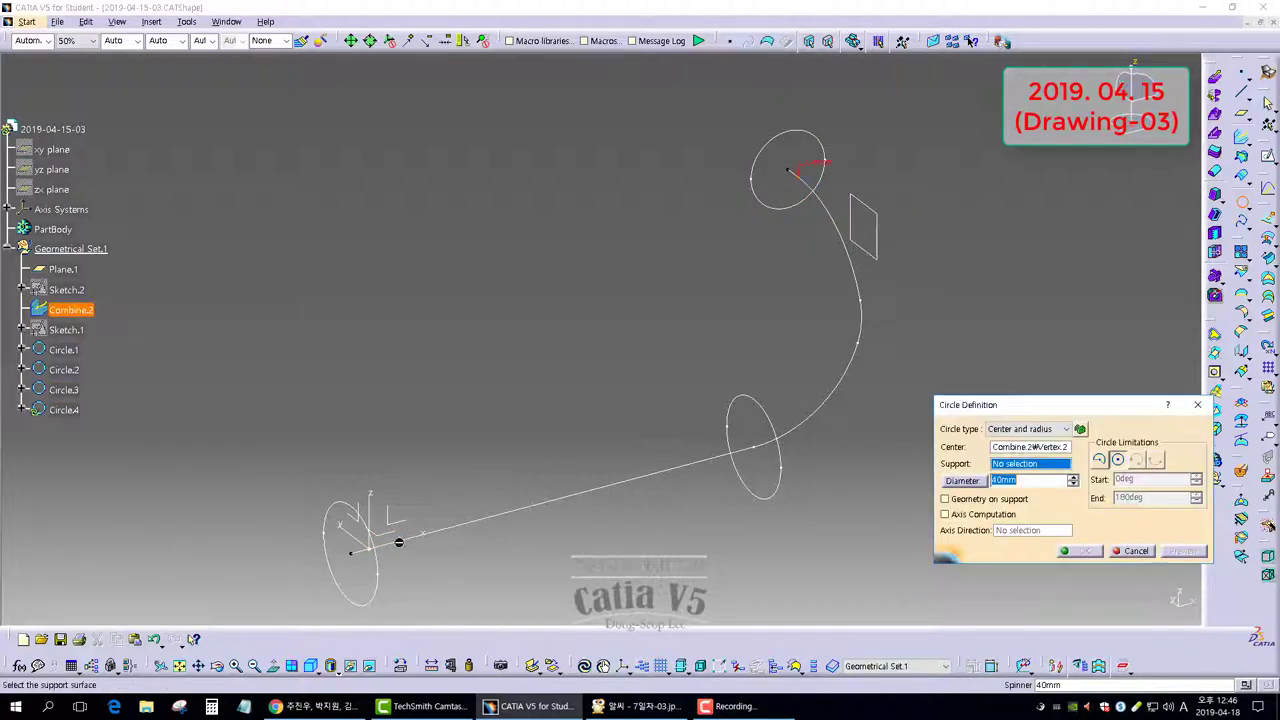
{"action": "left_click", "coordinate": [406, 526]}
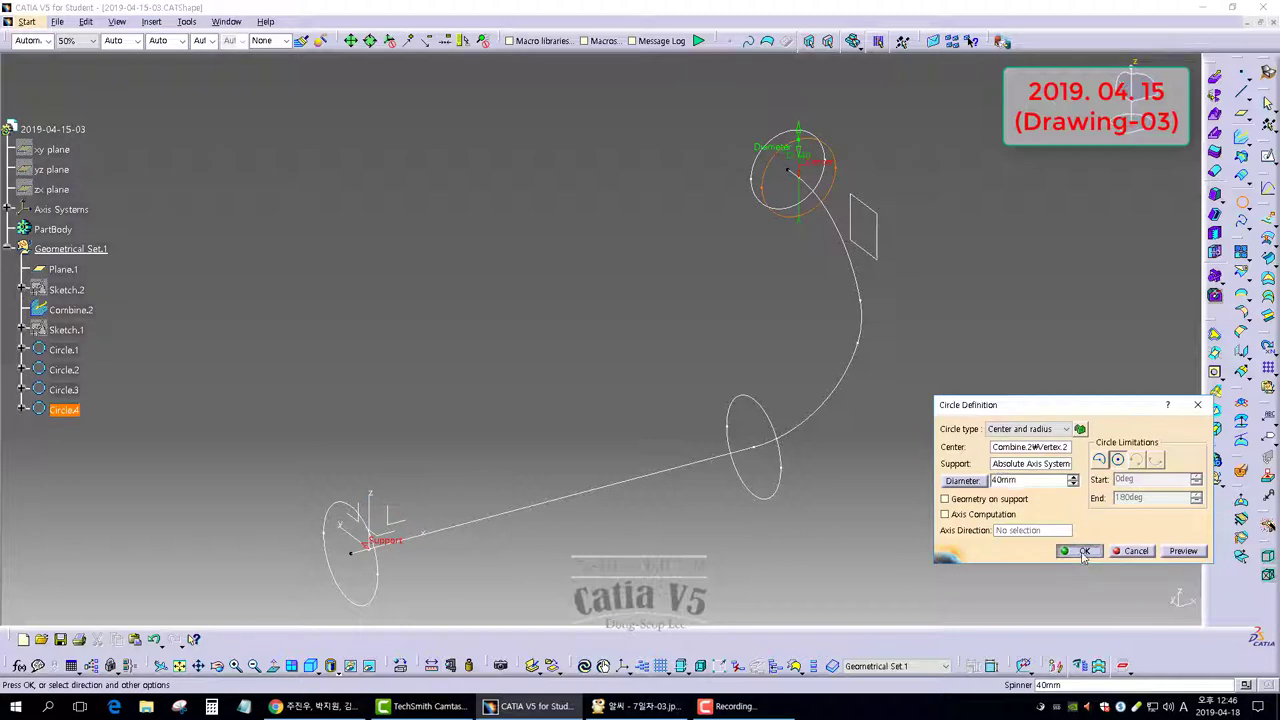
{"action": "left_click", "coordinate": [1083, 552]}
{"action": "middle_click_drag", "start_coordinate": [860, 495], "coordinate": [538, 430]}
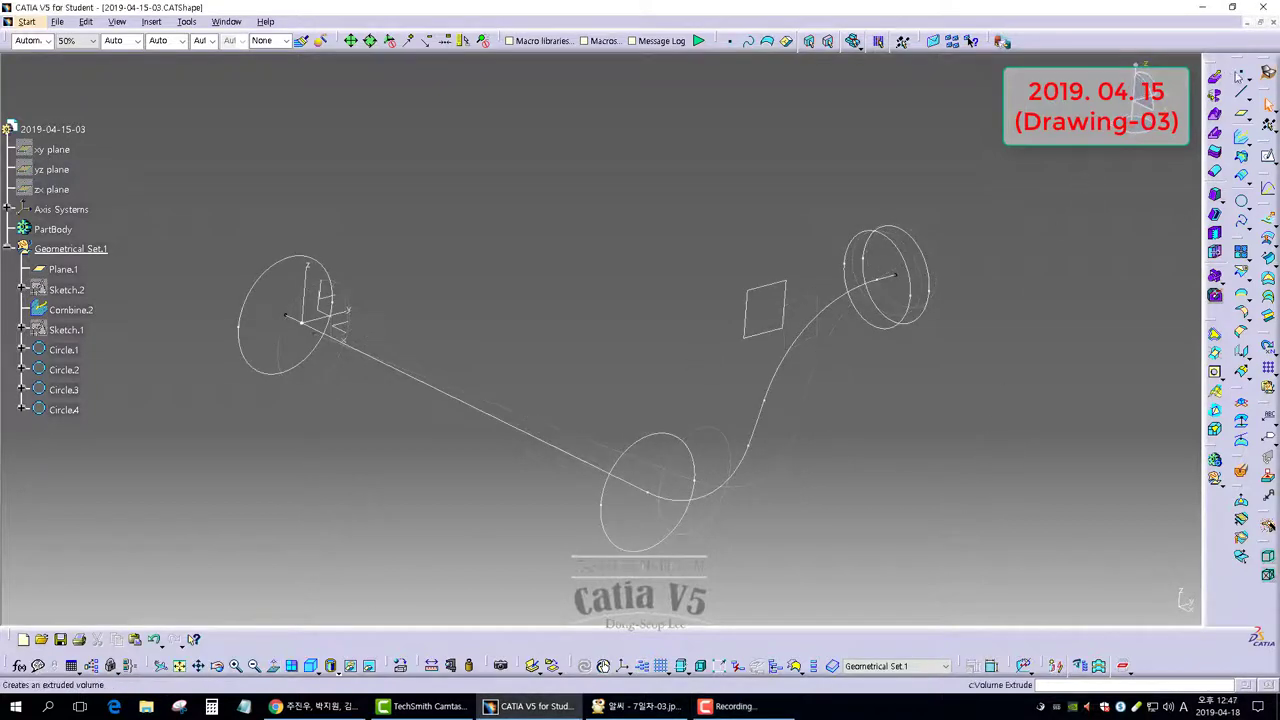
{"action": "left_click", "coordinate": [1247, 81]}
{"action": "left_click", "coordinate": [1228, 91]}
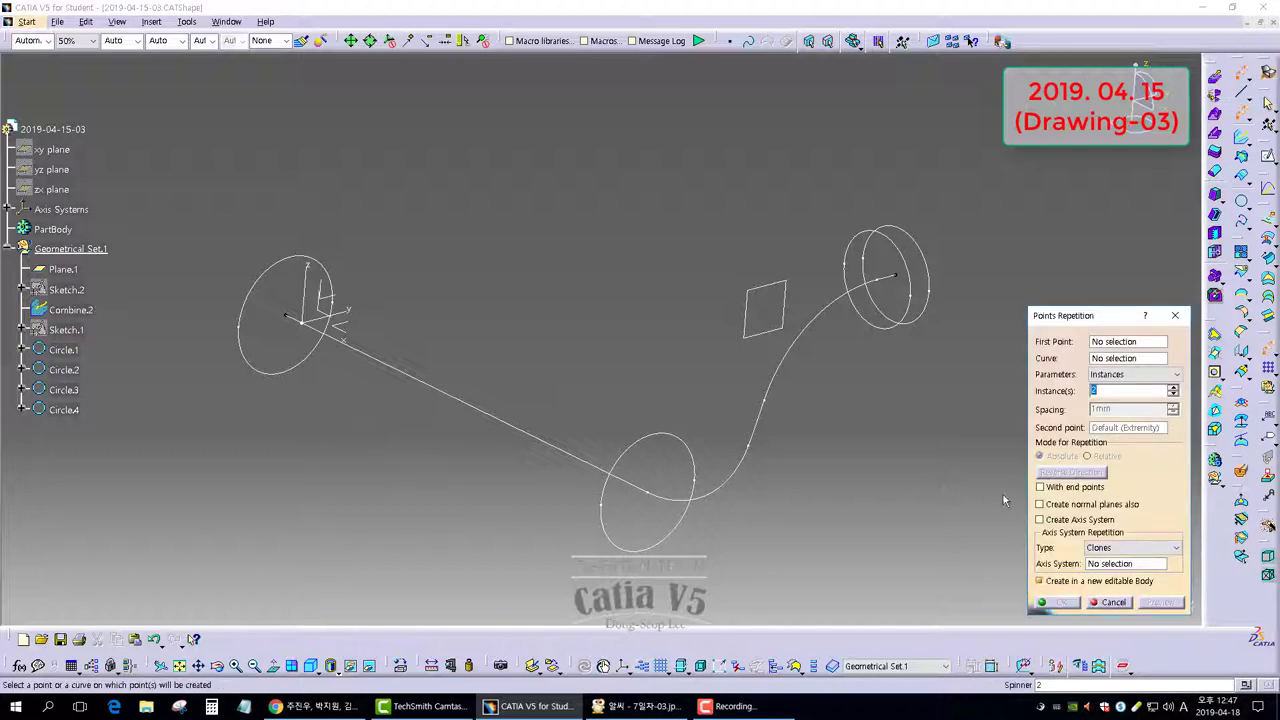
{"action": "left_click", "coordinate": [1113, 602]}
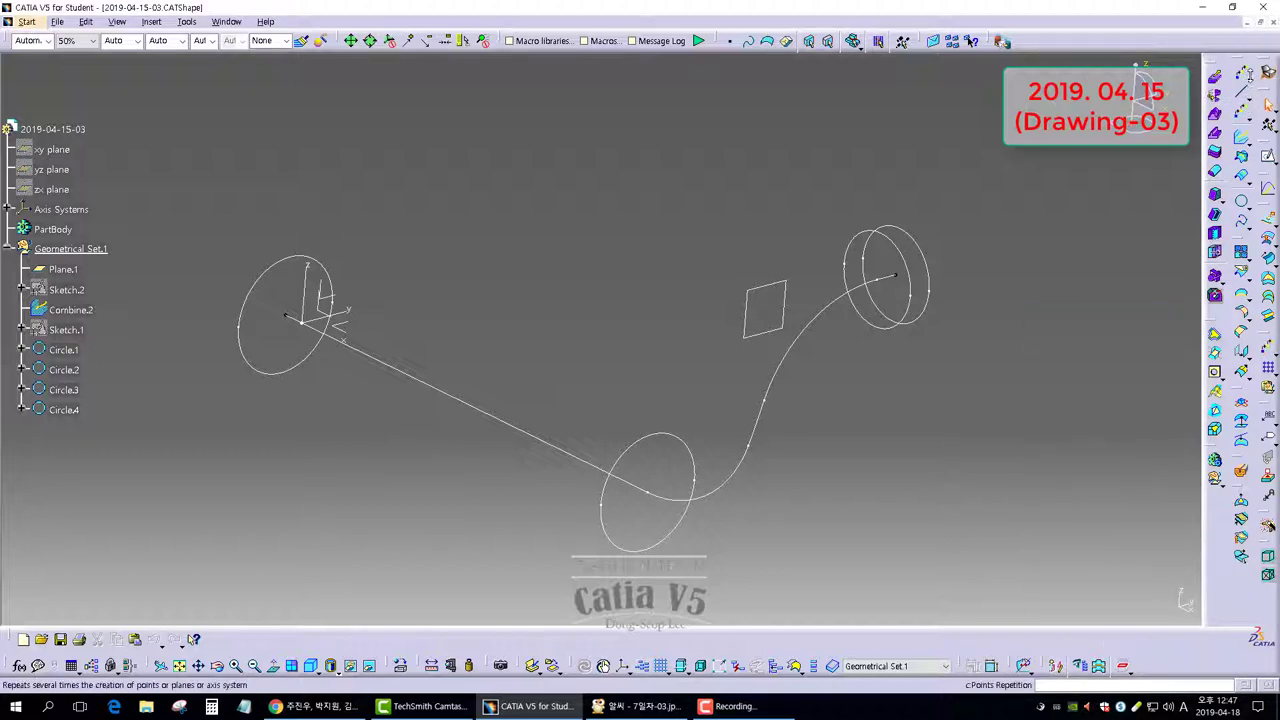
Create an extremum point on the 50 mm circle near the origin, minimum along the absolute Y axis
{"action": "left_click", "coordinate": [1244, 80]}
{"action": "left_click", "coordinate": [1248, 88]}
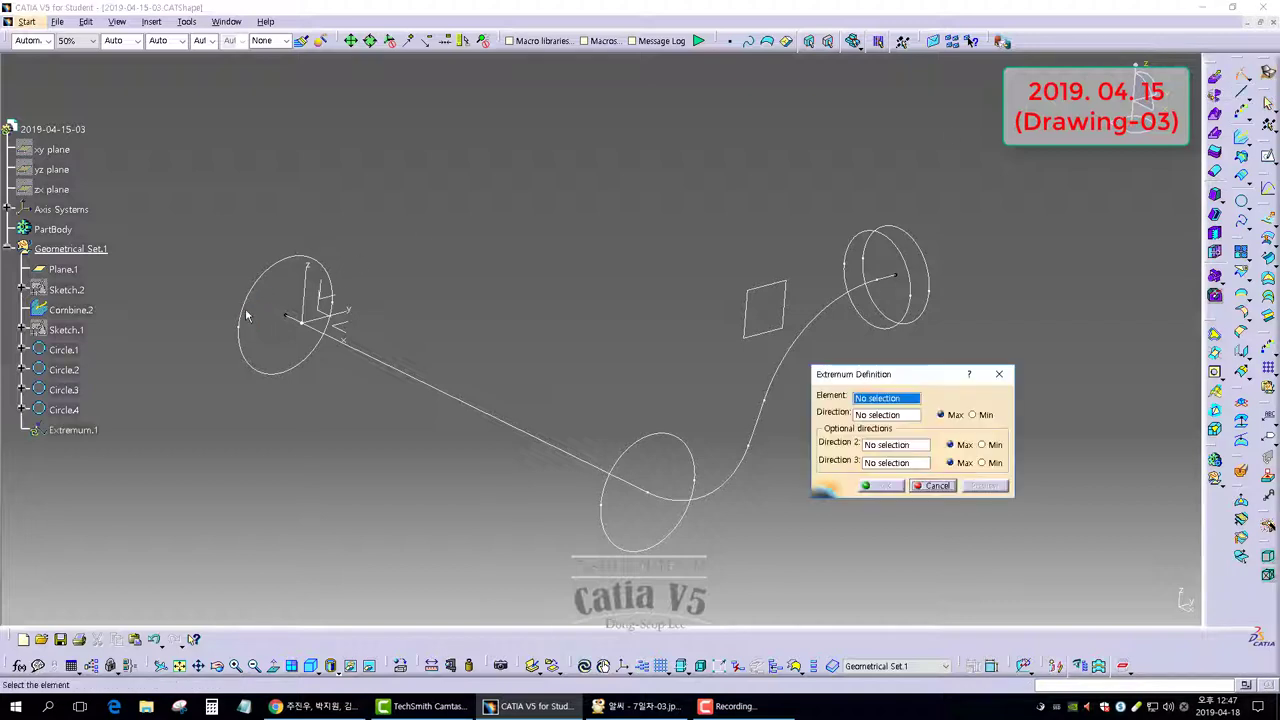
{"action": "left_click", "coordinate": [255, 307]}
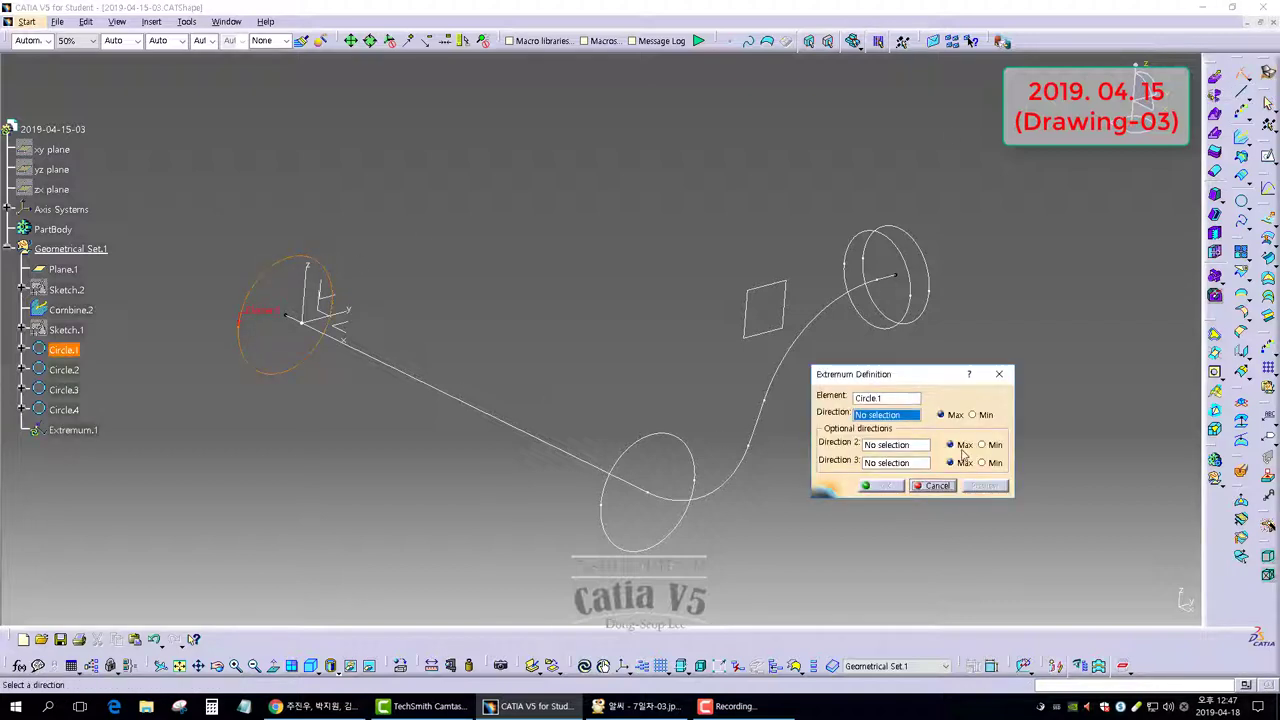
{"action": "left_click", "coordinate": [351, 318]}
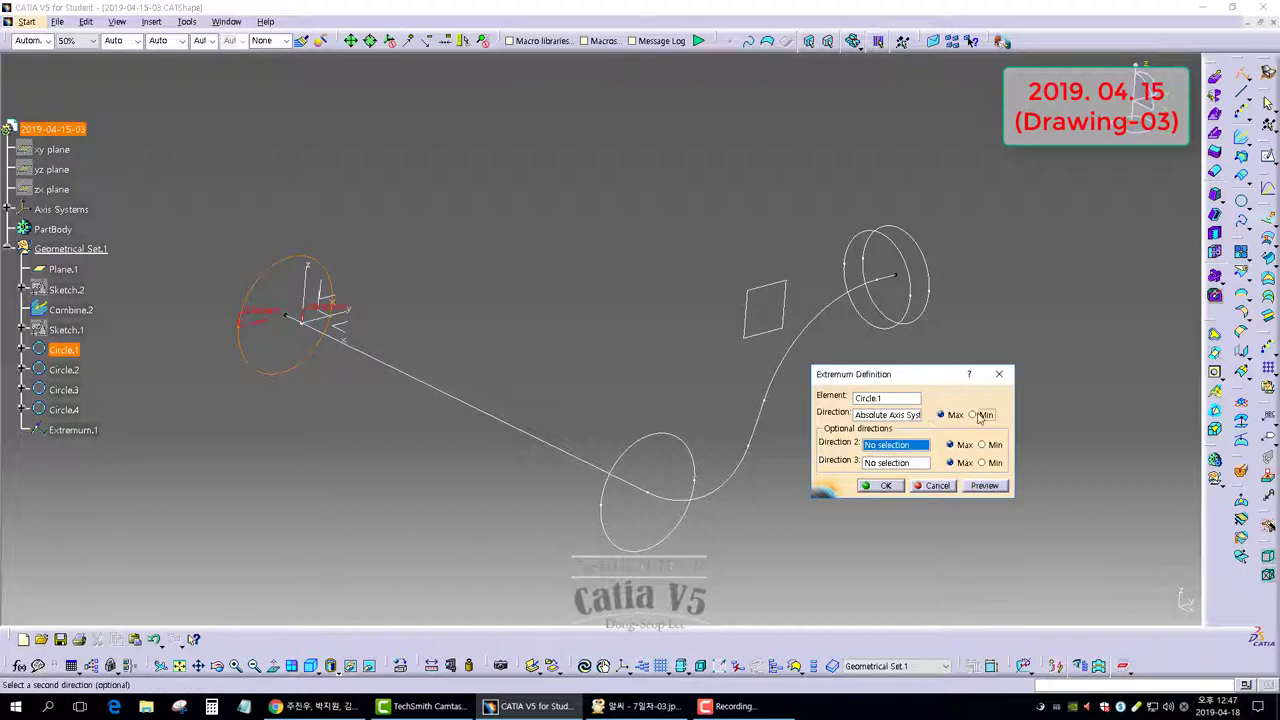
{"action": "left_click", "coordinate": [880, 485]}
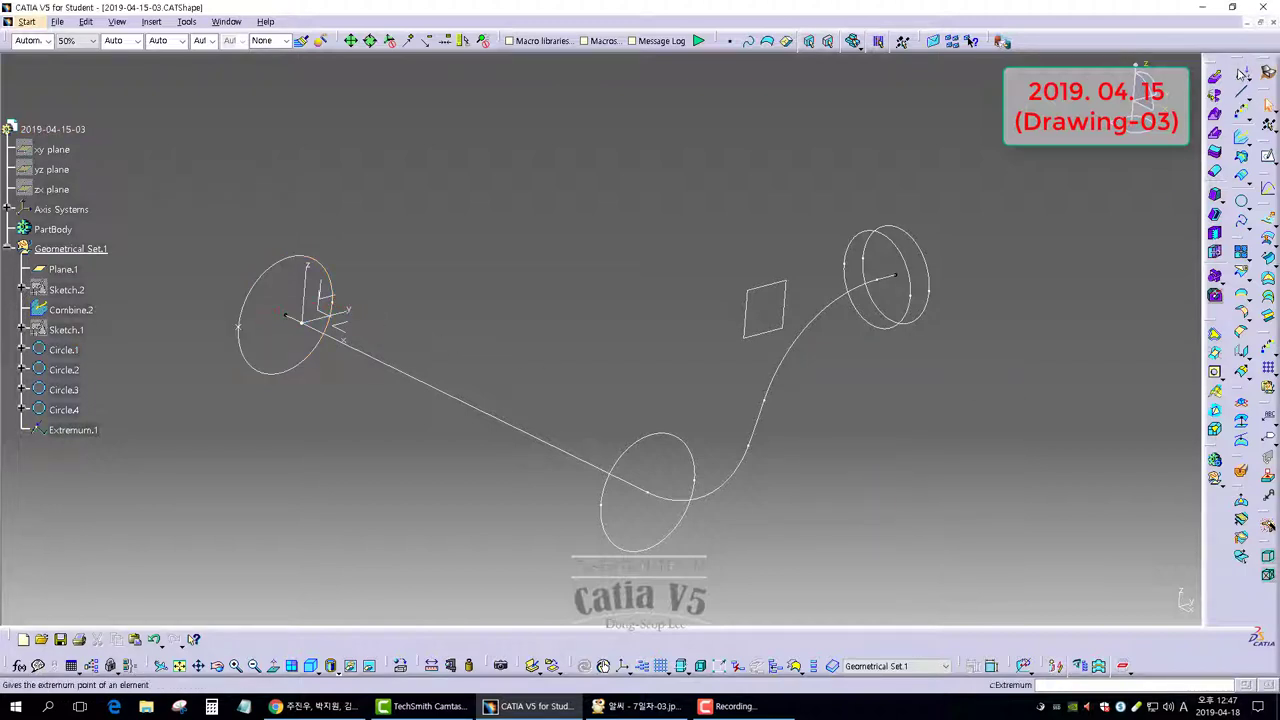
Create an extremum point on the 50 mm circle at the start of the bend, minimum along the absolute Y axis
{"action": "left_click", "coordinate": [1241, 74]}
{"action": "left_click", "coordinate": [646, 447]}
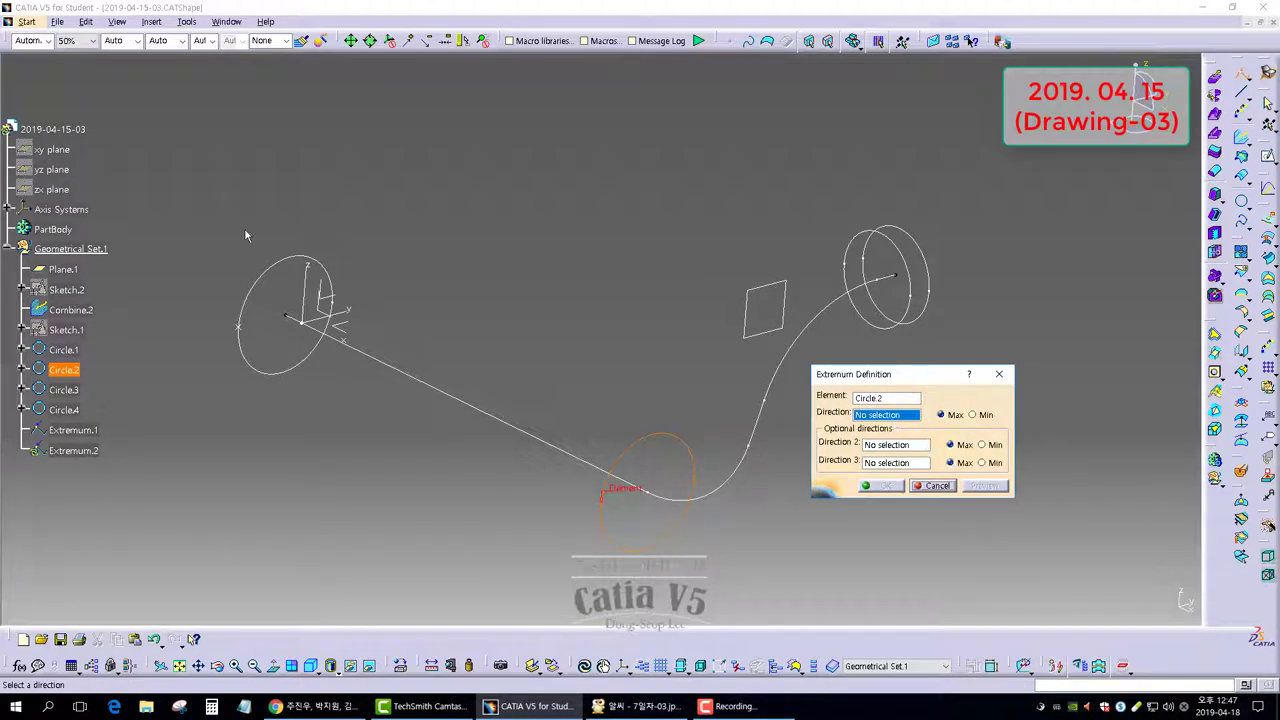
{"action": "left_click", "coordinate": [351, 318]}
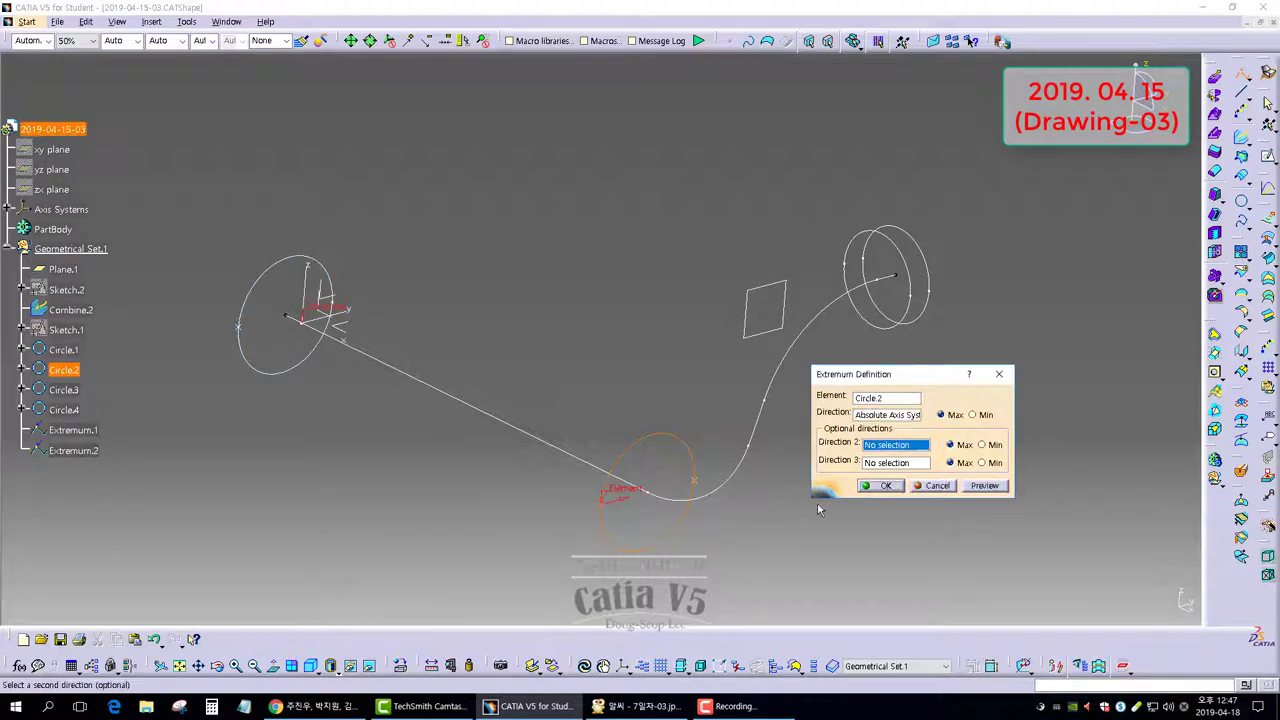
{"action": "left_click", "coordinate": [985, 416]}
{"action": "left_click", "coordinate": [884, 487]}
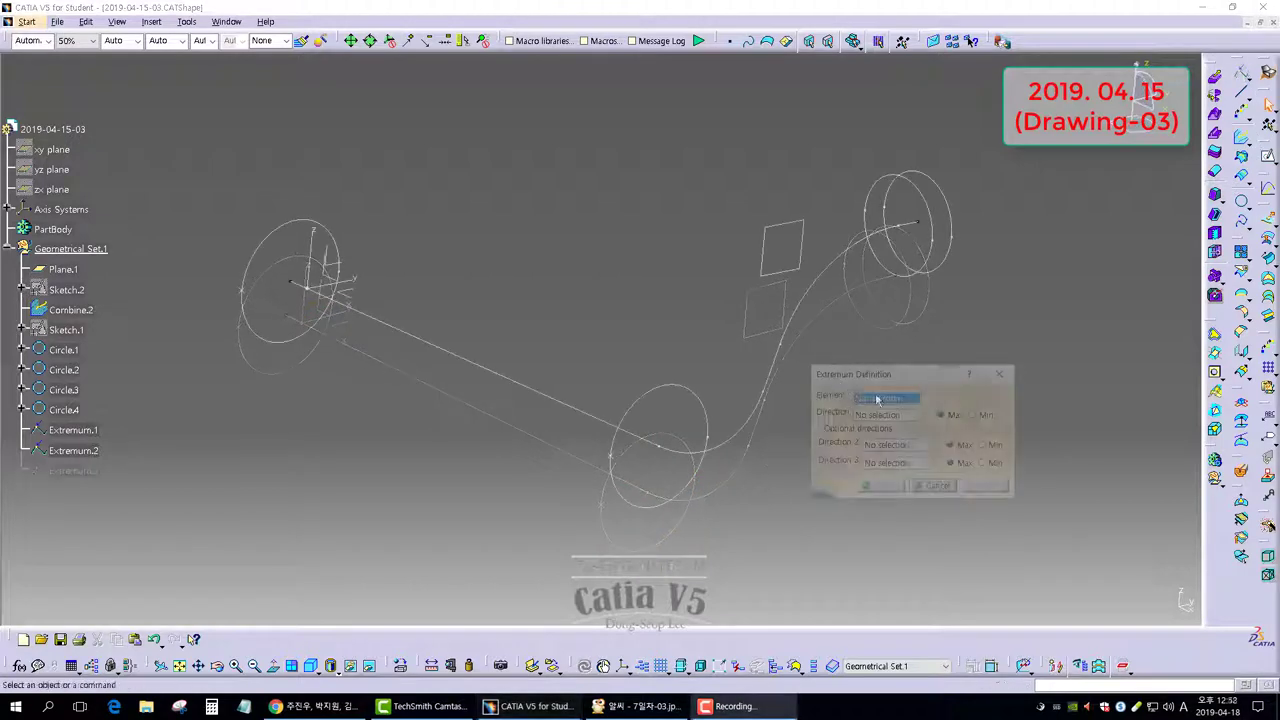
Create an extremum point on the 40 mm circle just before the curve's far endpoint, maximum along the absolute Z axis
{"action": "left_click", "coordinate": [1248, 78]}
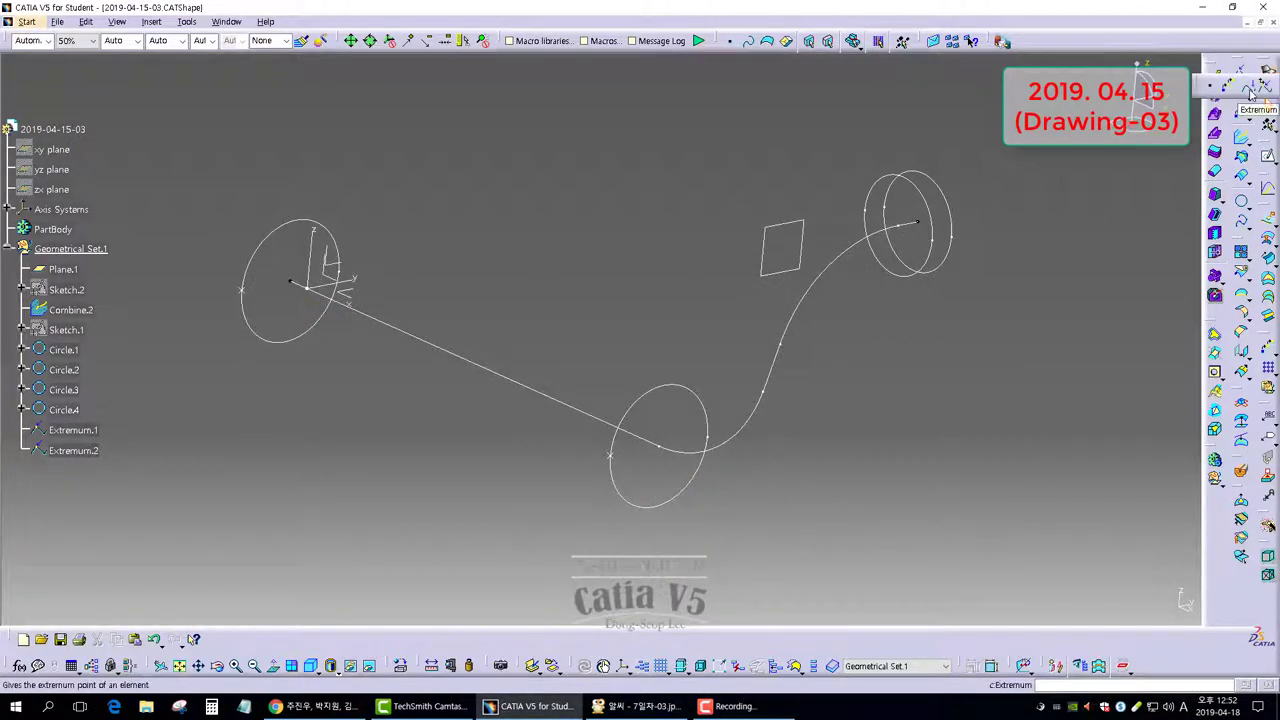
{"action": "left_click", "coordinate": [1247, 86]}
{"action": "middle_click_drag", "start_coordinate": [727, 303], "coordinate": [619, 337]}
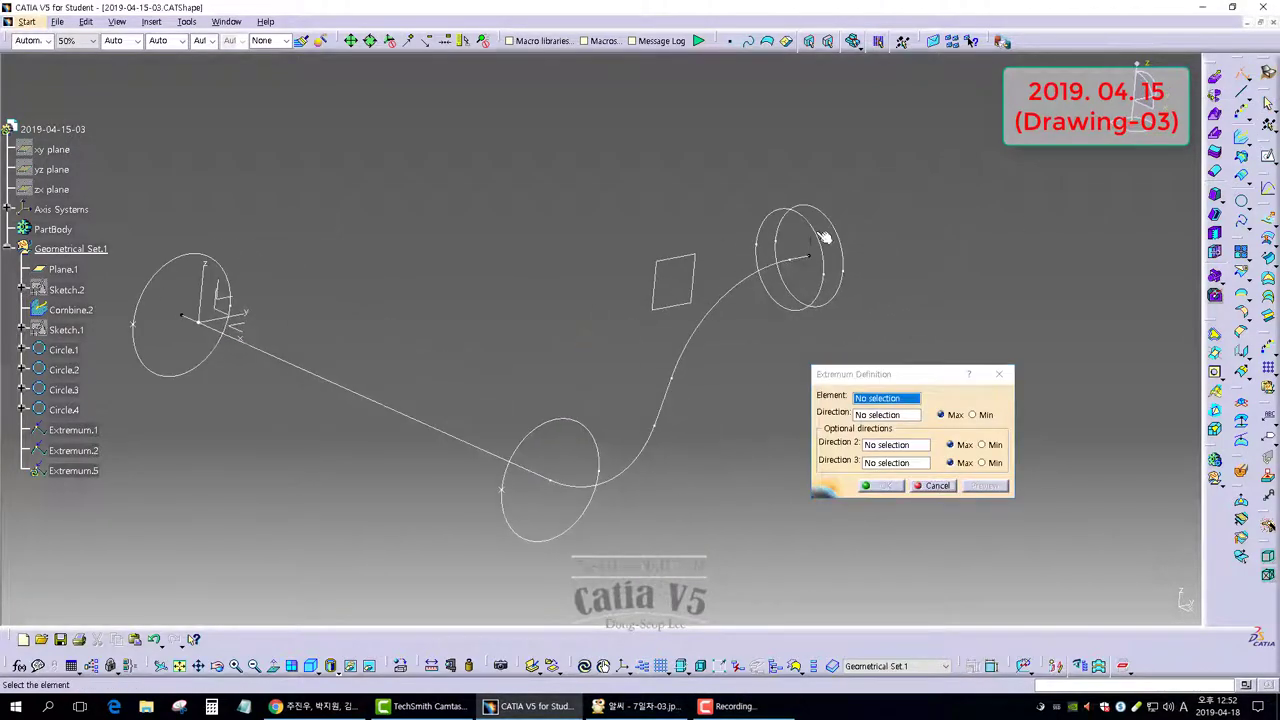
{"action": "left_click", "coordinate": [813, 227]}
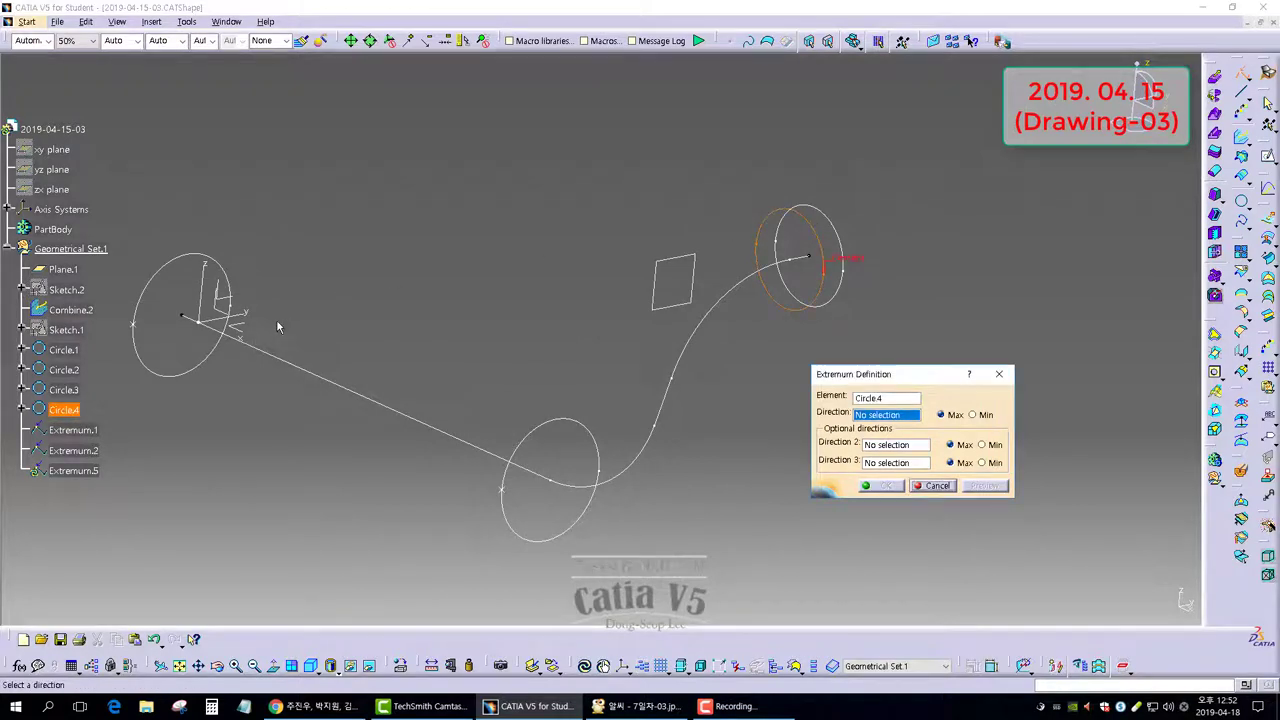
{"action": "left_click", "coordinate": [214, 292]}
{"action": "left_click", "coordinate": [887, 486]}
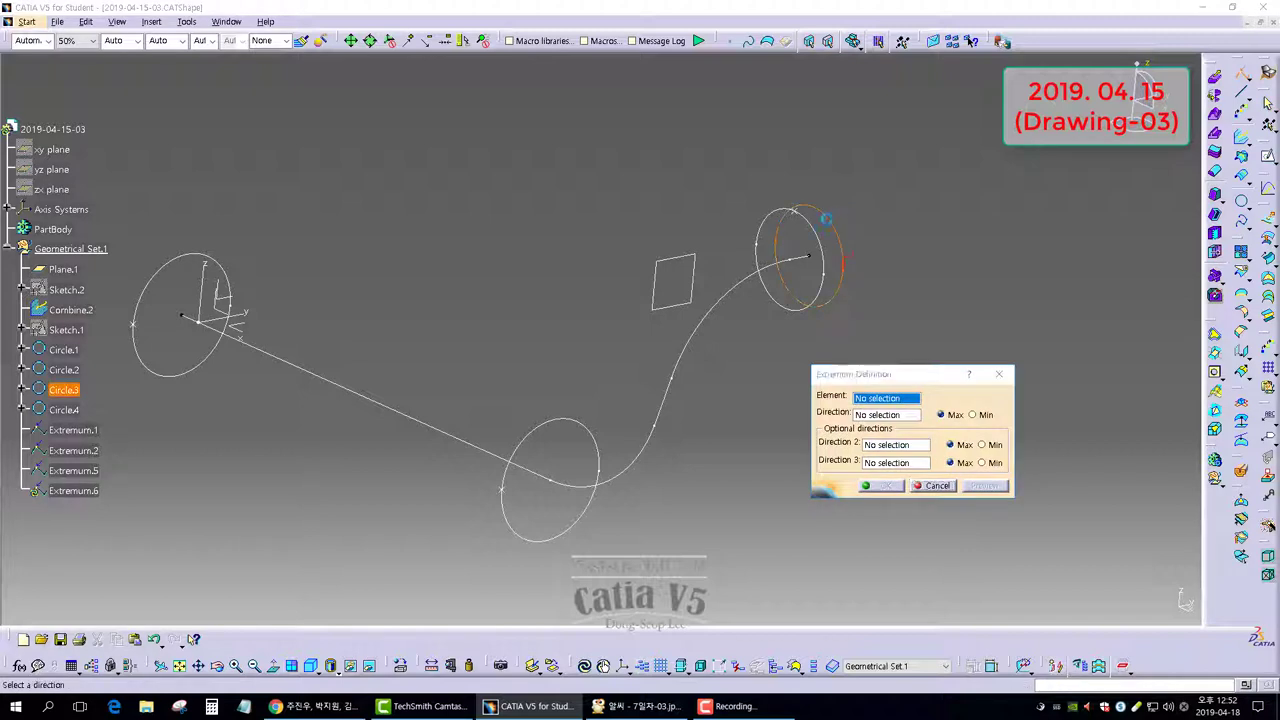
Create an extremum point on the 40 mm circle at the curve's far endpoint, maximum along the absolute Z axis
{"action": "left_click", "coordinate": [830, 220]}
{"action": "left_click", "coordinate": [214, 300]}
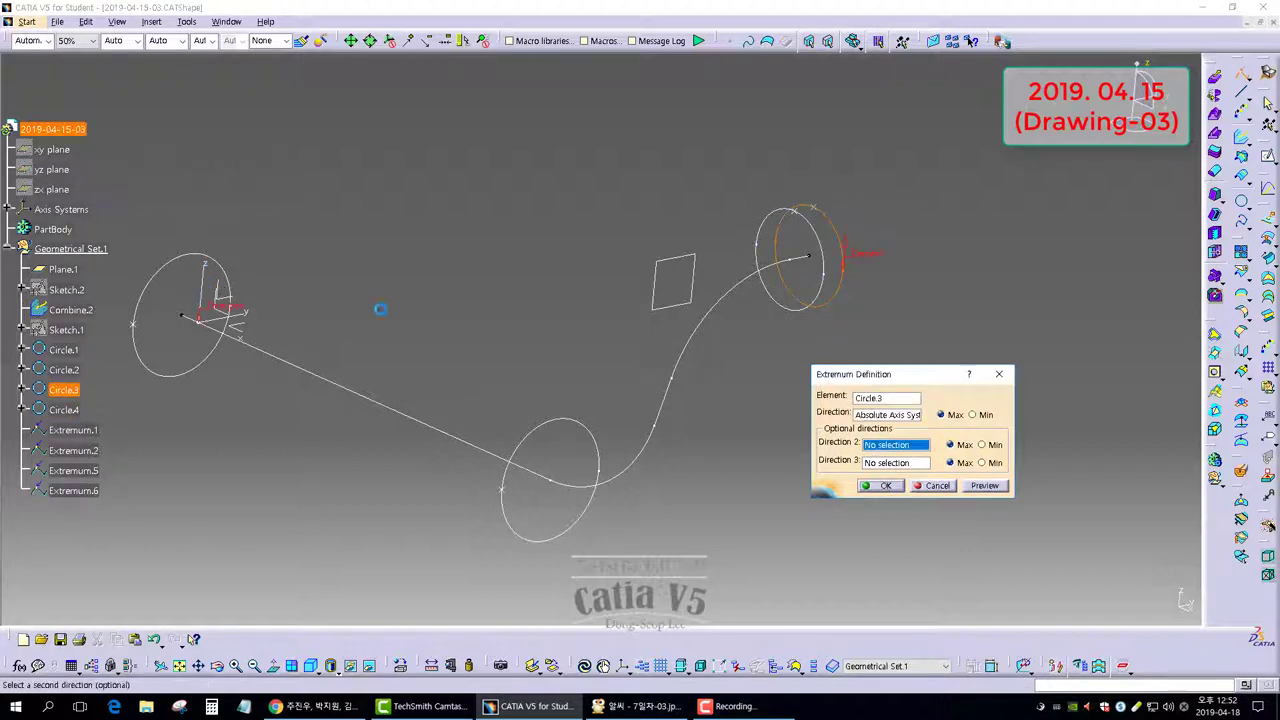
{"action": "left_click", "coordinate": [883, 486]}
Define a multi-sections surface through the four circles from the origin to the far end, with their extremum points as closing points, and preview it
{"action": "middle_click_drag", "start_coordinate": [586, 317], "coordinate": [666, 313]}
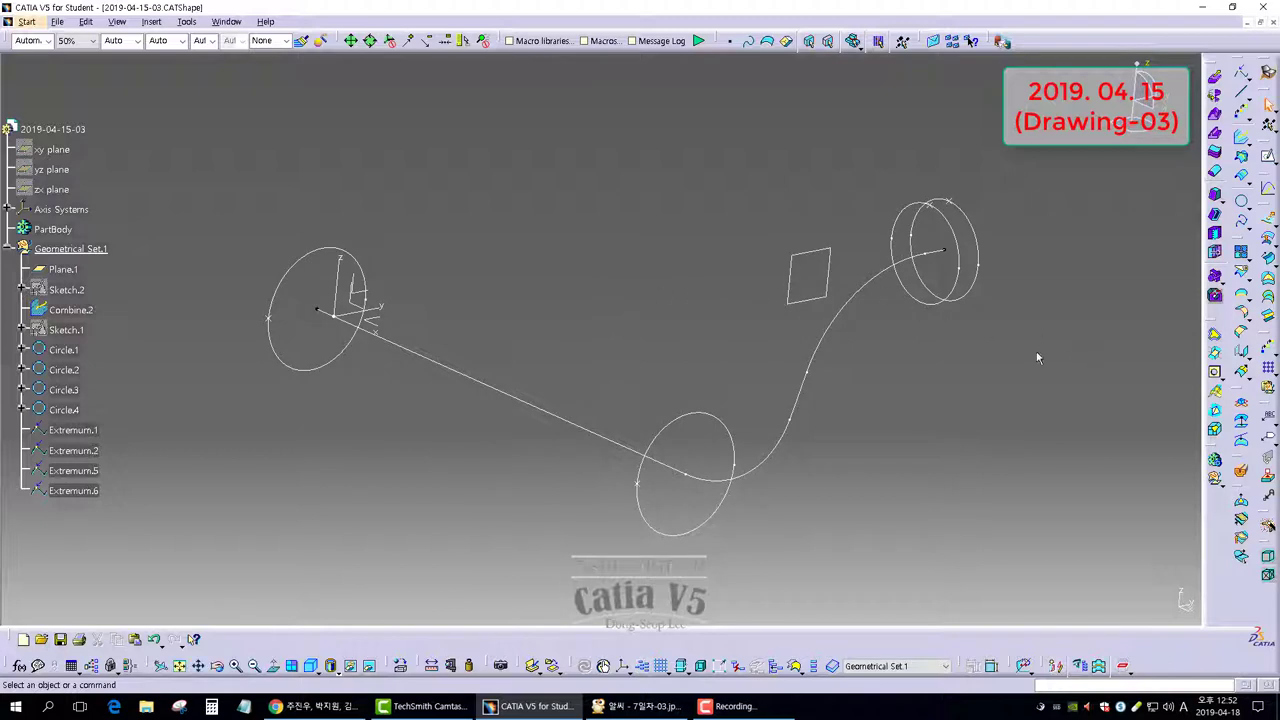
{"action": "left_click", "coordinate": [1268, 261]}
{"action": "left_click", "coordinate": [1268, 300]}
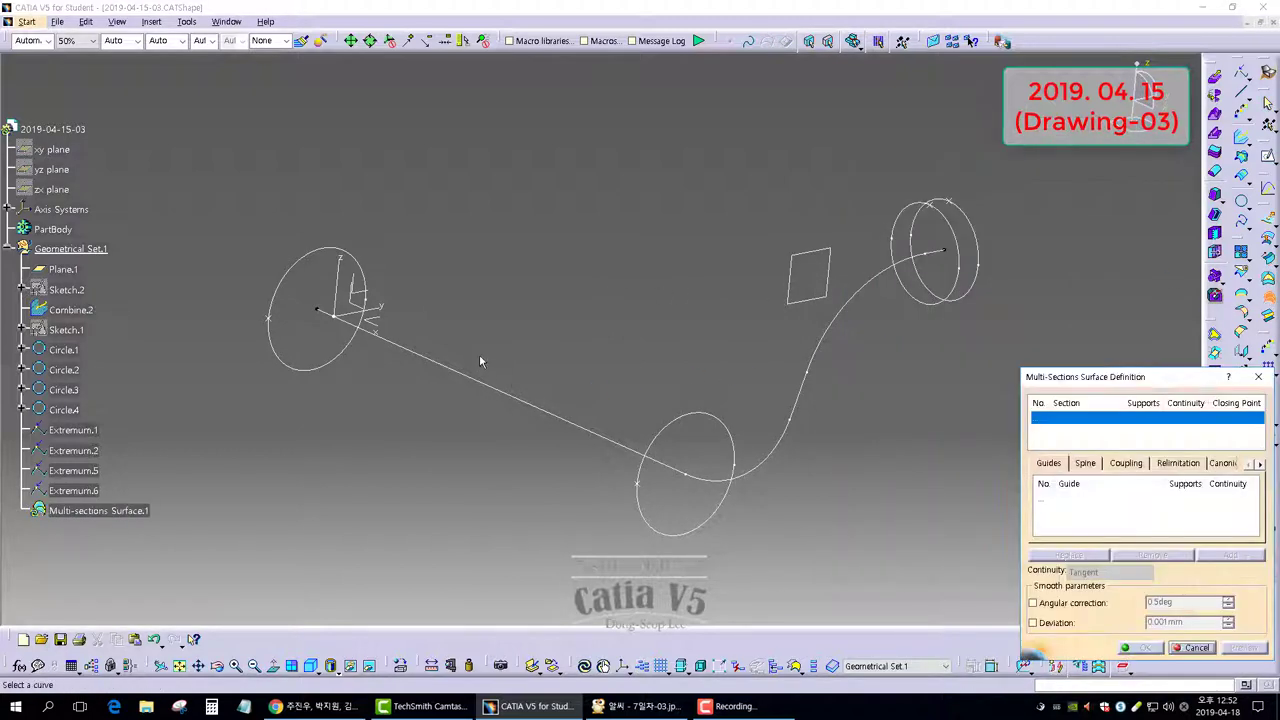
{"action": "left_click", "coordinate": [273, 320]}
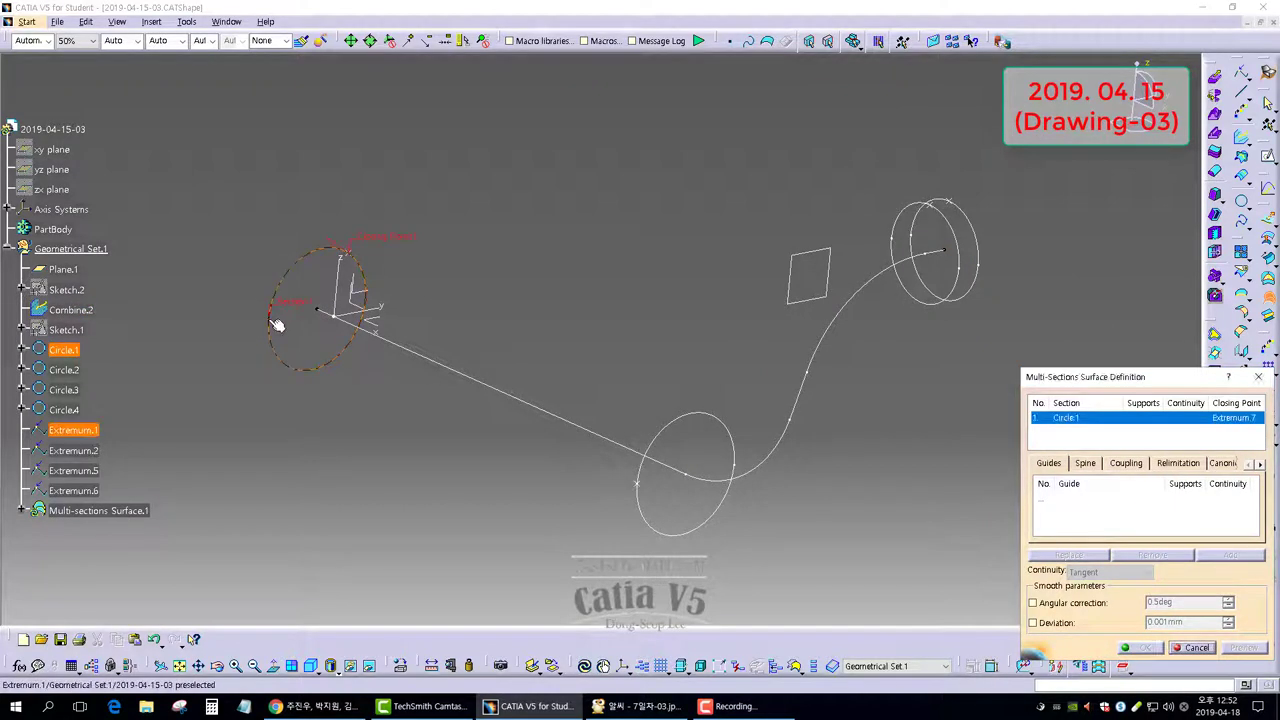
{"action": "left_click", "coordinate": [660, 449]}
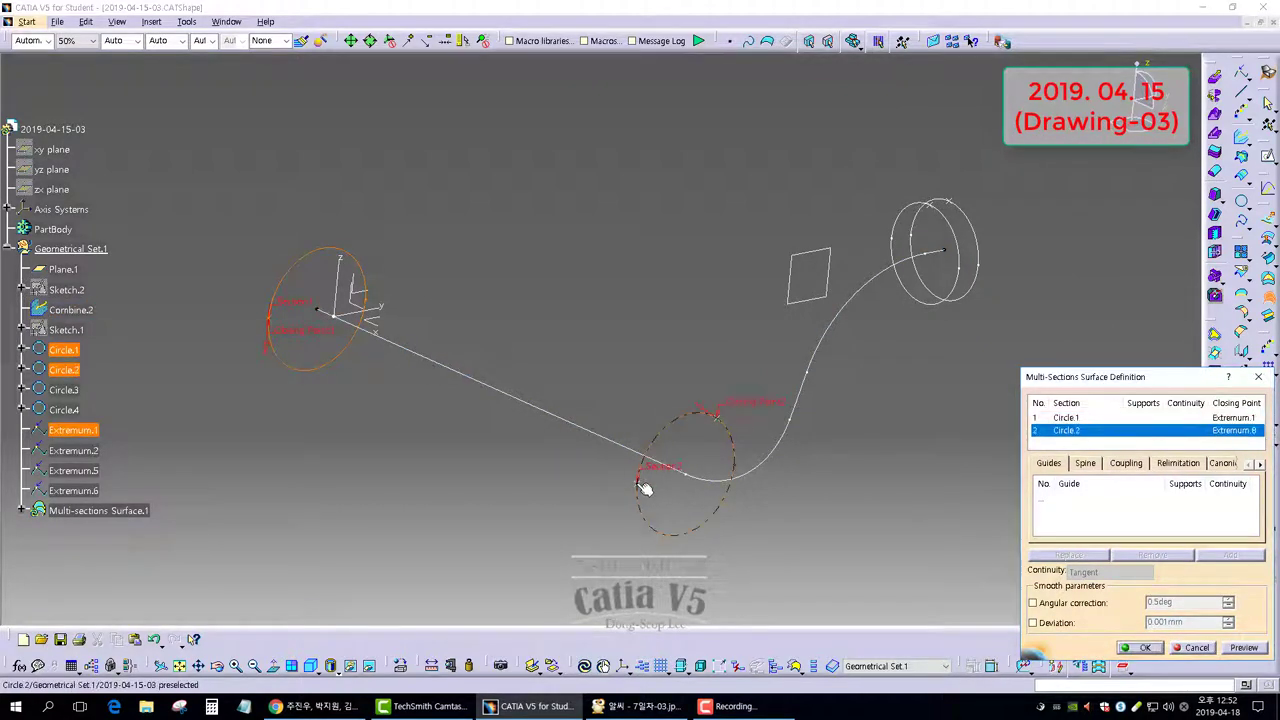
{"action": "left_click", "coordinate": [944, 231]}
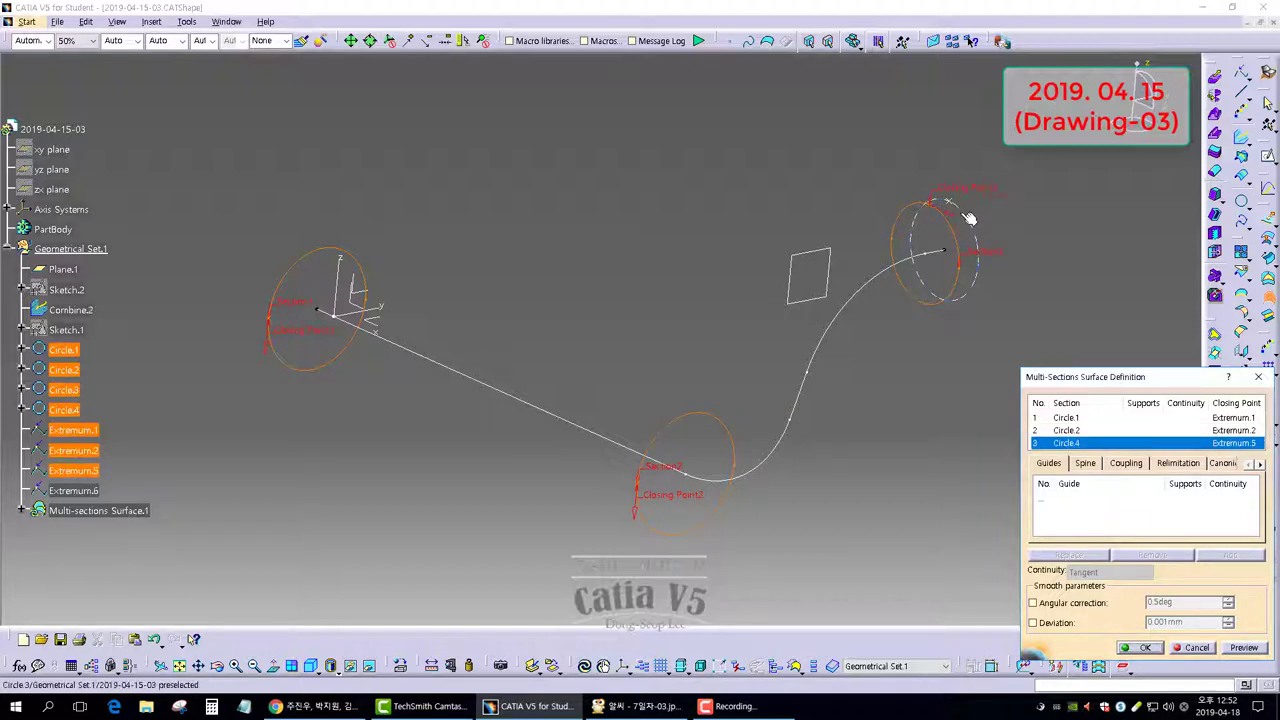
{"action": "left_click", "coordinate": [966, 212]}
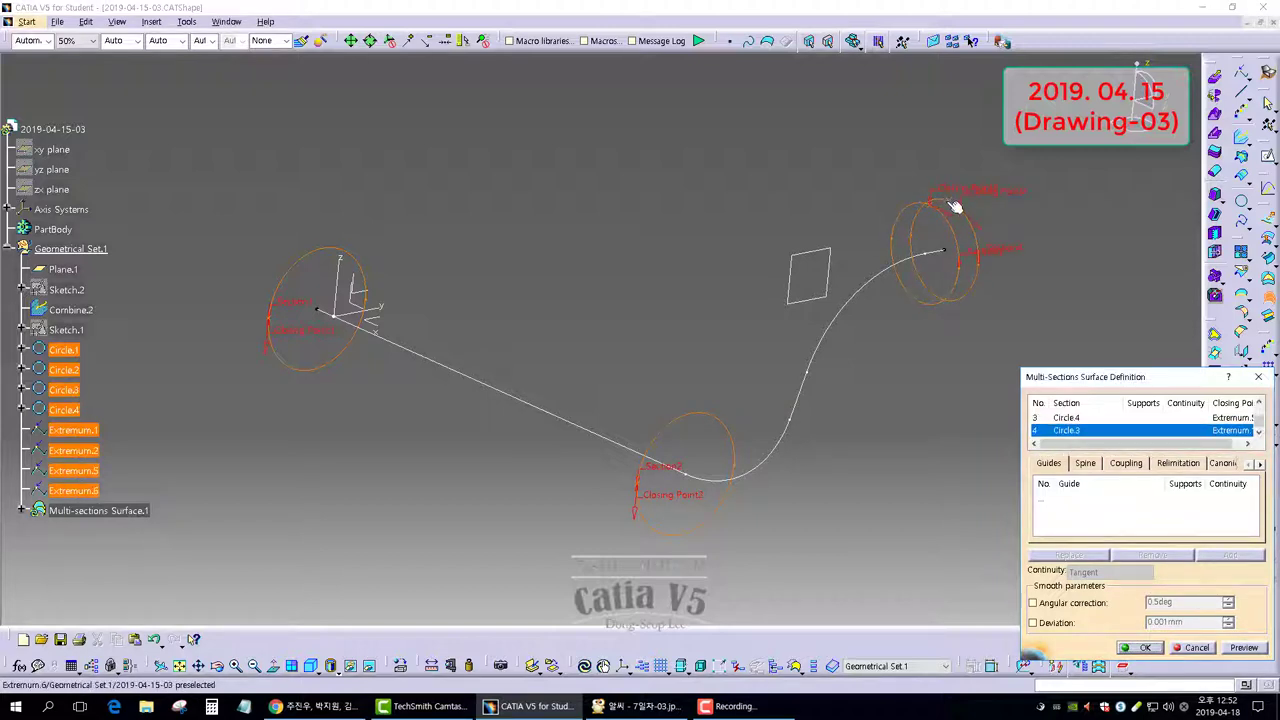
{"action": "left_click", "coordinate": [1242, 647]}
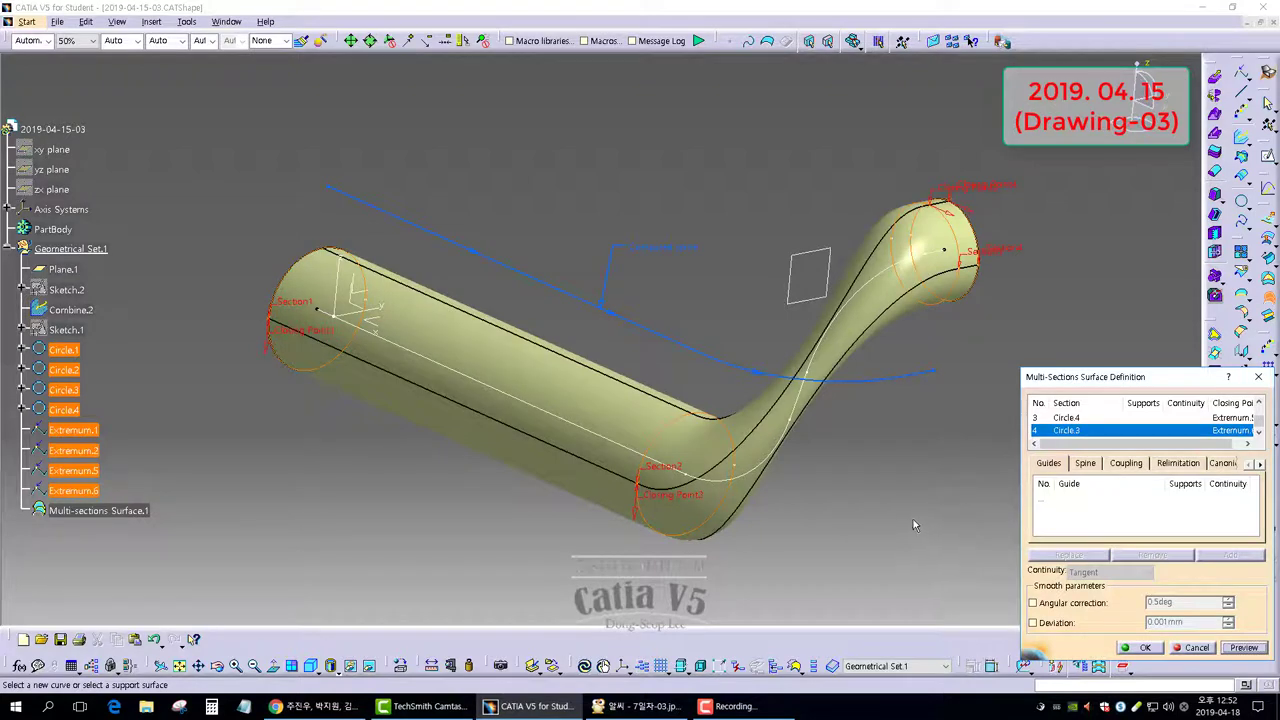
Use the combined curve as the multi-sections surface's spine and preview the reshaped surface
{"action": "left_click", "coordinate": [1085, 463]}
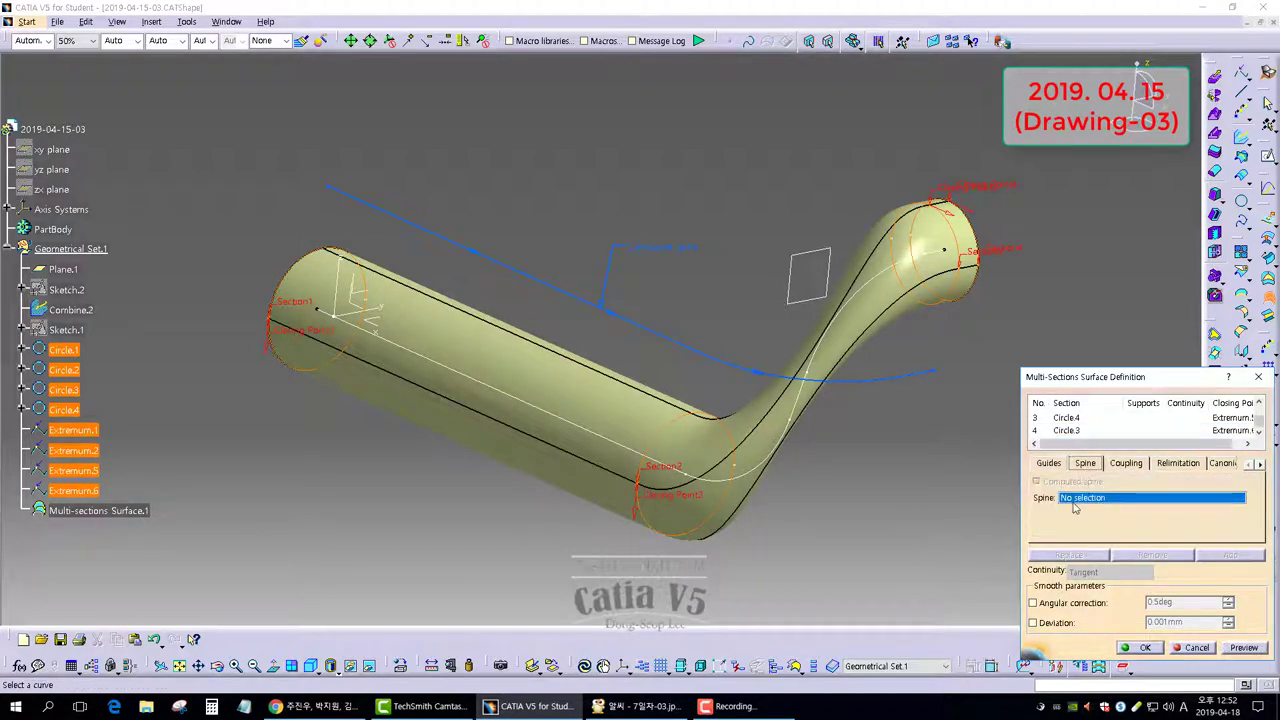
{"action": "left_click", "coordinate": [595, 434]}
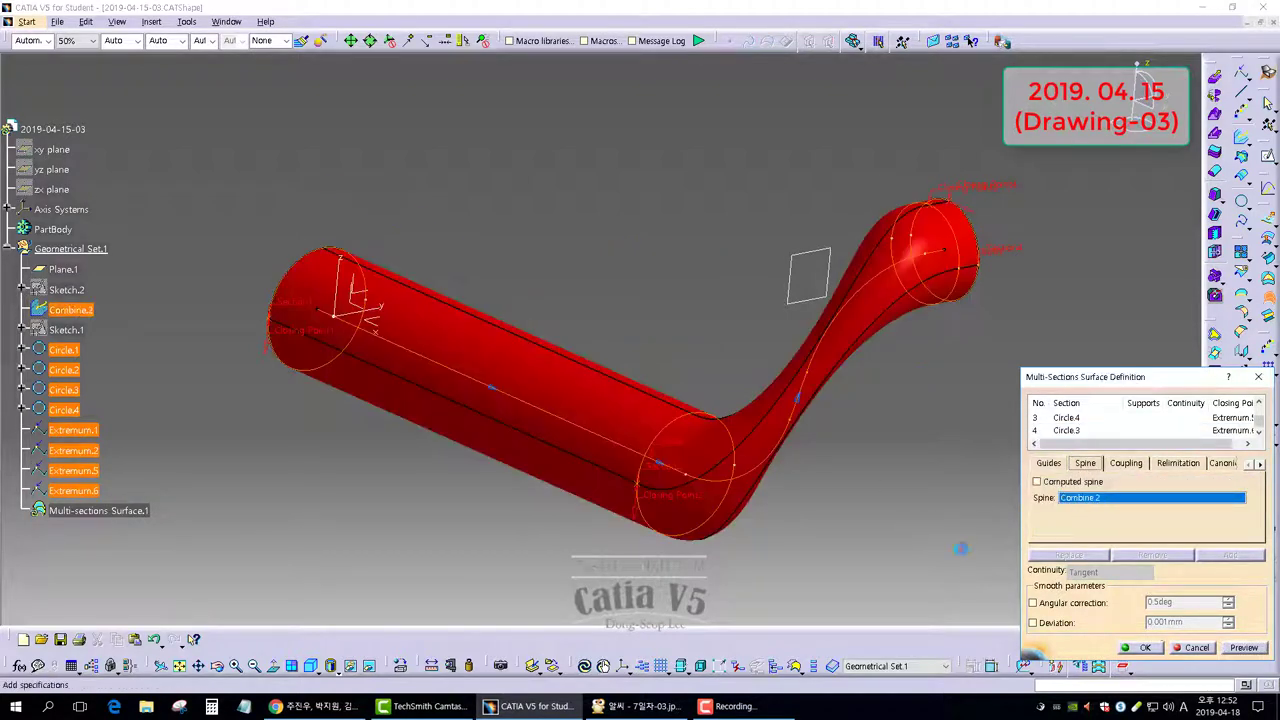
{"action": "left_click", "coordinate": [1242, 648]}
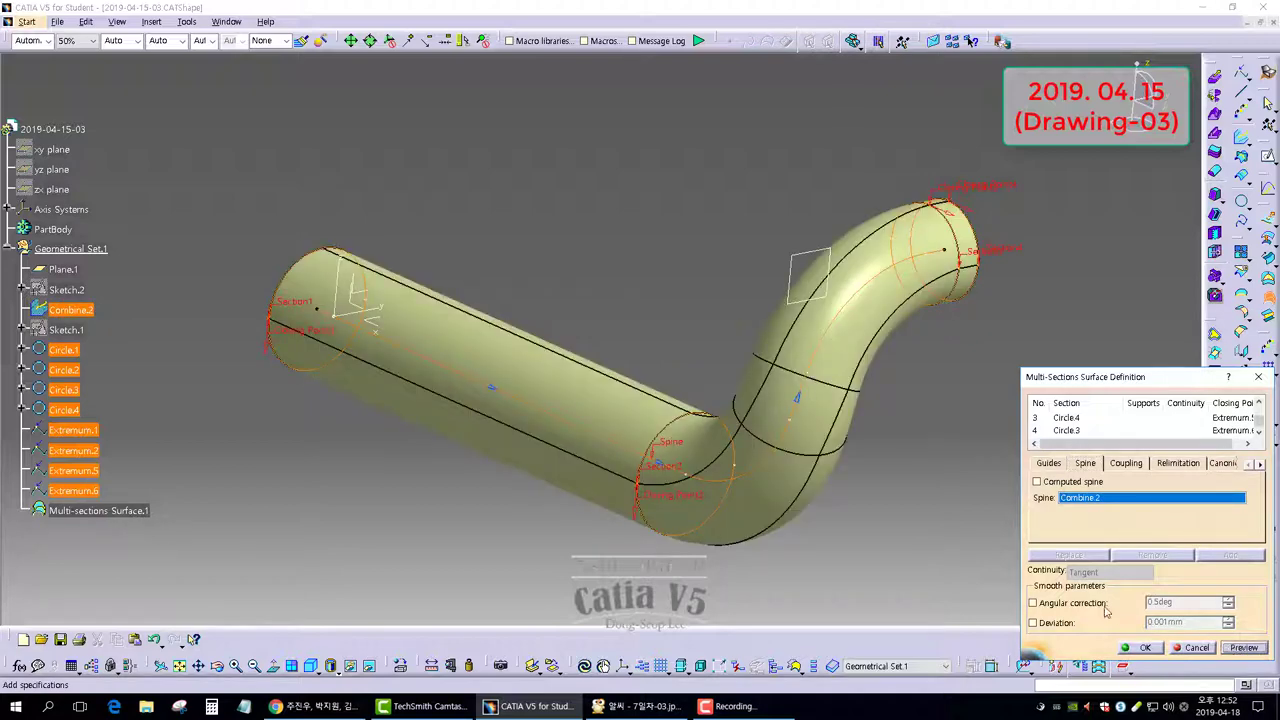
{"action": "middle_click_drag", "start_coordinate": [660, 482], "coordinate": [688, 474]}
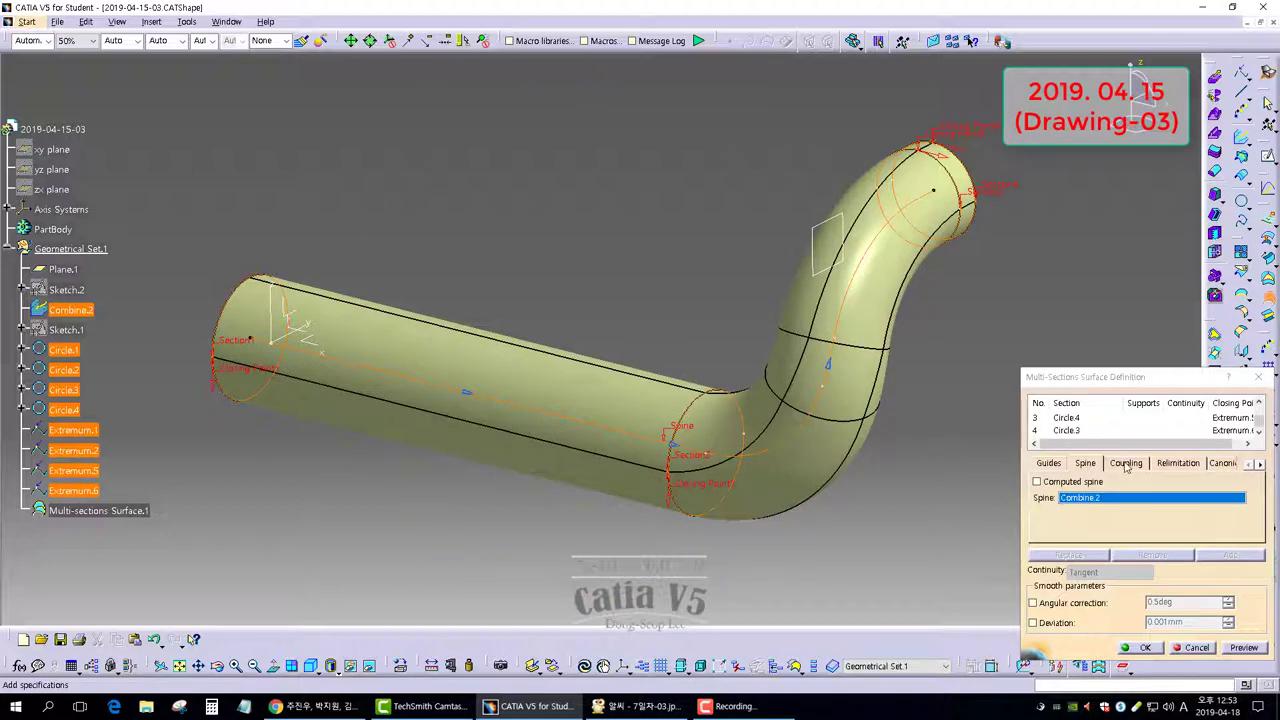
Set the multi-sections surface's section coupling to Tangency and create the surface
{"action": "left_click", "coordinate": [1049, 463]}
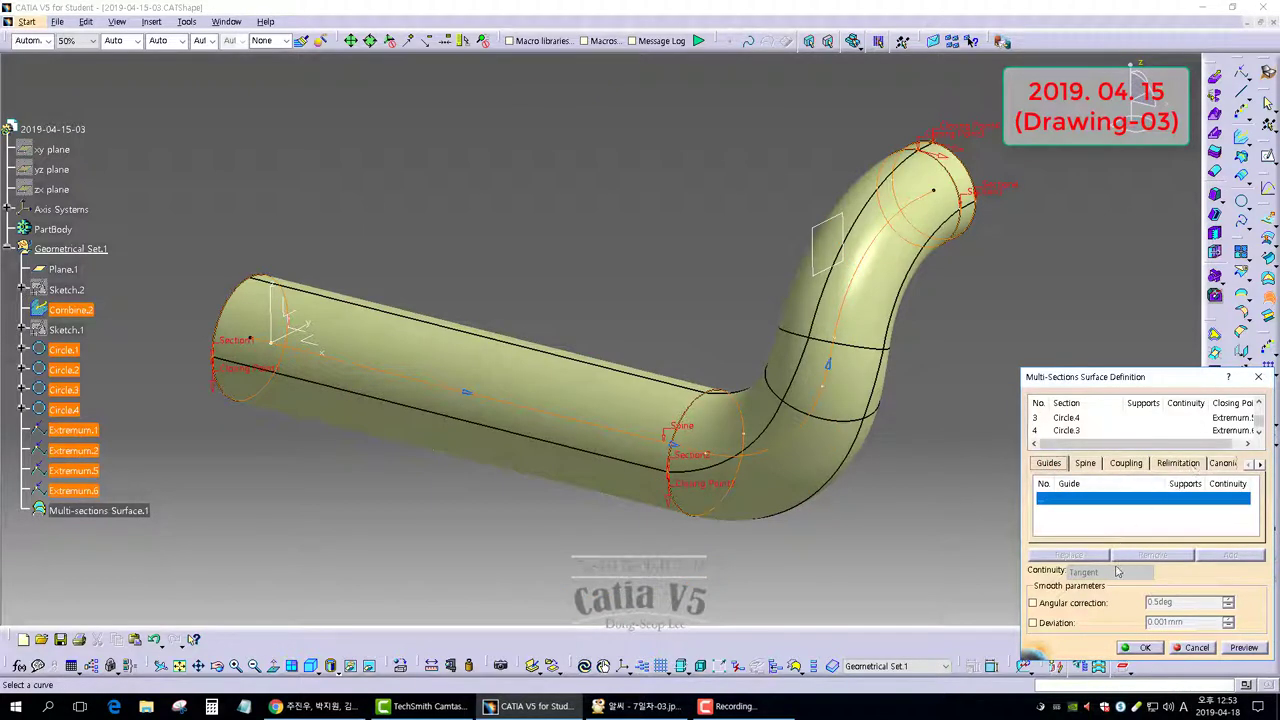
{"action": "left_click", "coordinate": [1124, 463]}
{"action": "left_click", "coordinate": [1158, 484]}
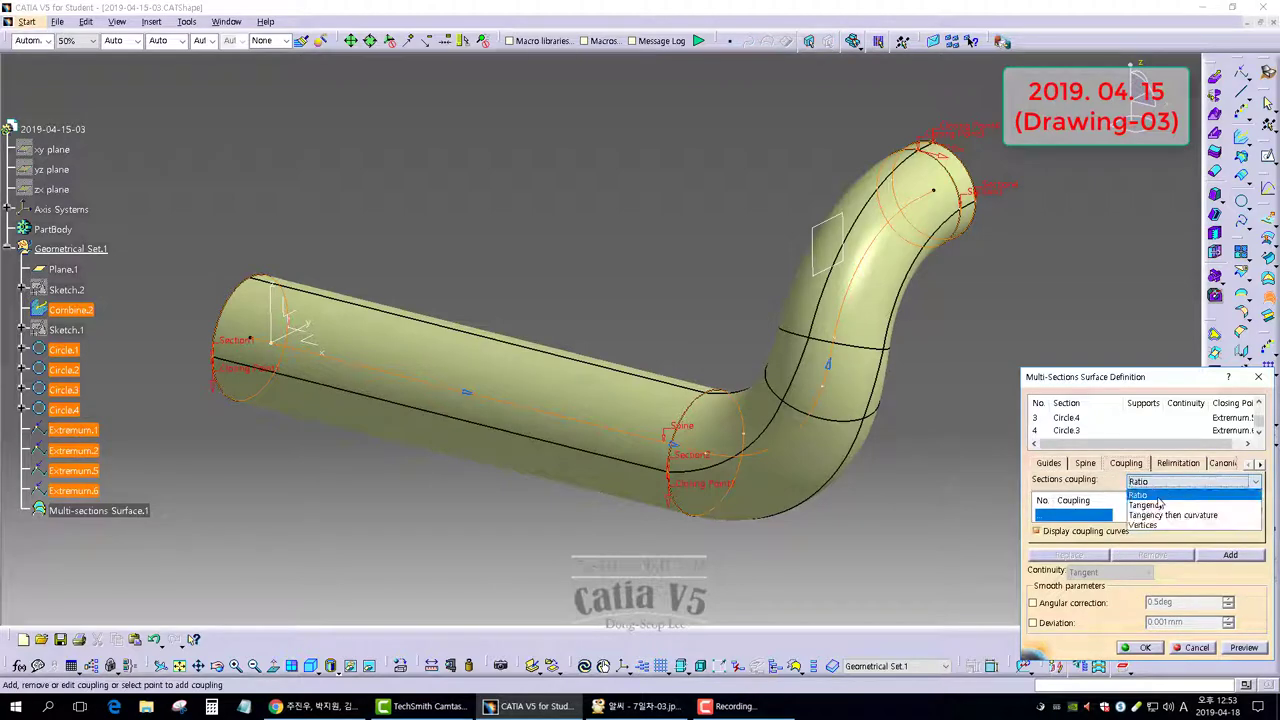
{"action": "left_click", "coordinate": [1160, 498]}
{"action": "left_click", "coordinate": [1244, 648]}
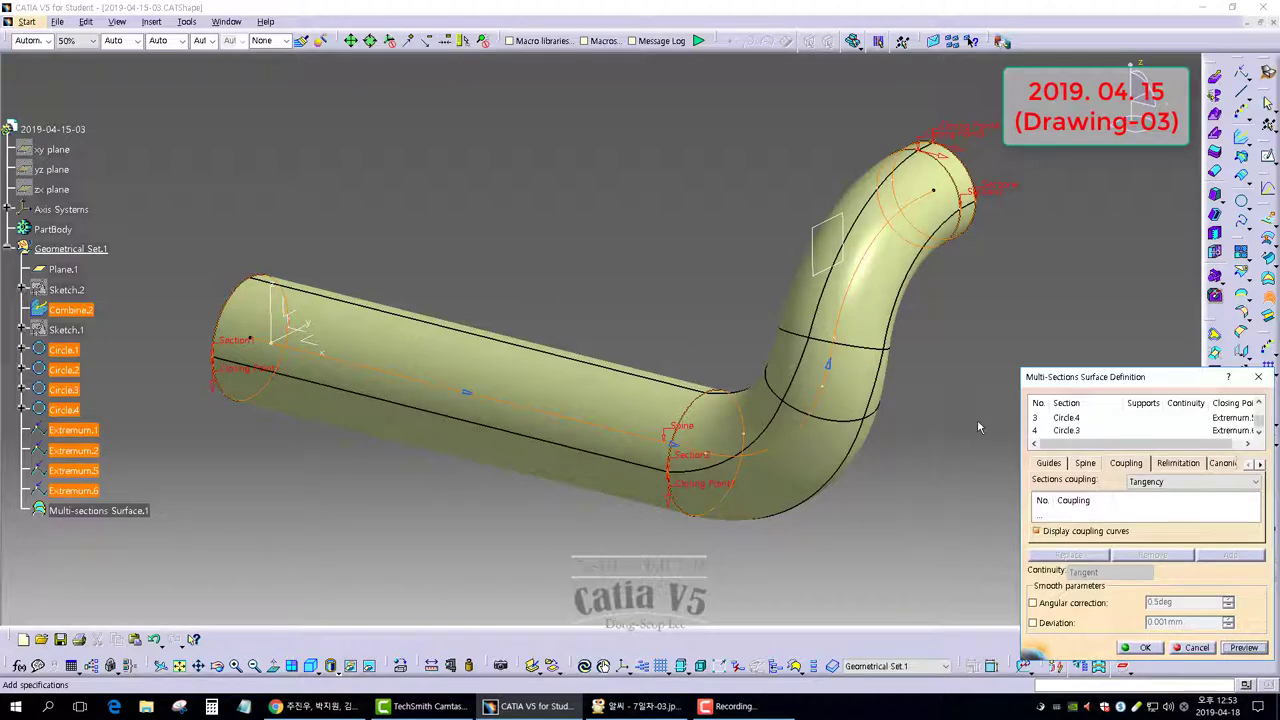
{"action": "left_click", "coordinate": [1145, 648]}
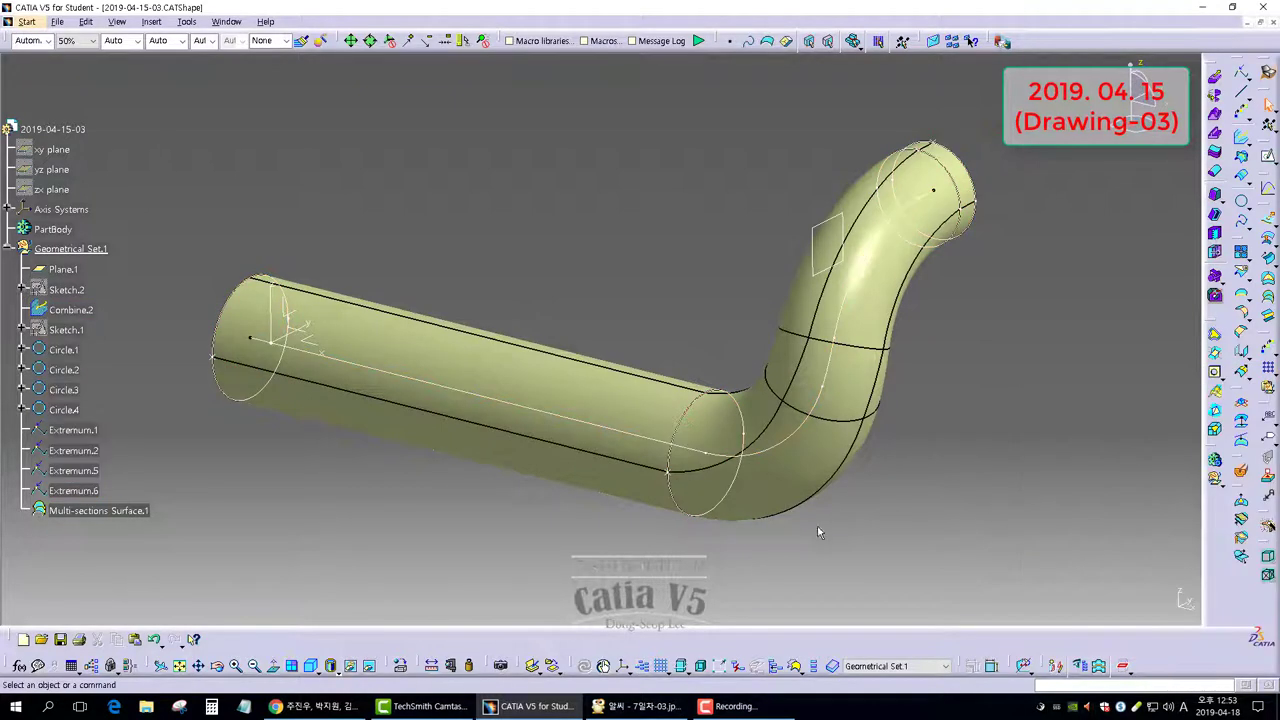
Insert a new geometrical set under the part and move the multi-sections surface into it at the last position
{"action": "middle_click_drag", "start_coordinate": [640, 525], "coordinate": [664, 321]}
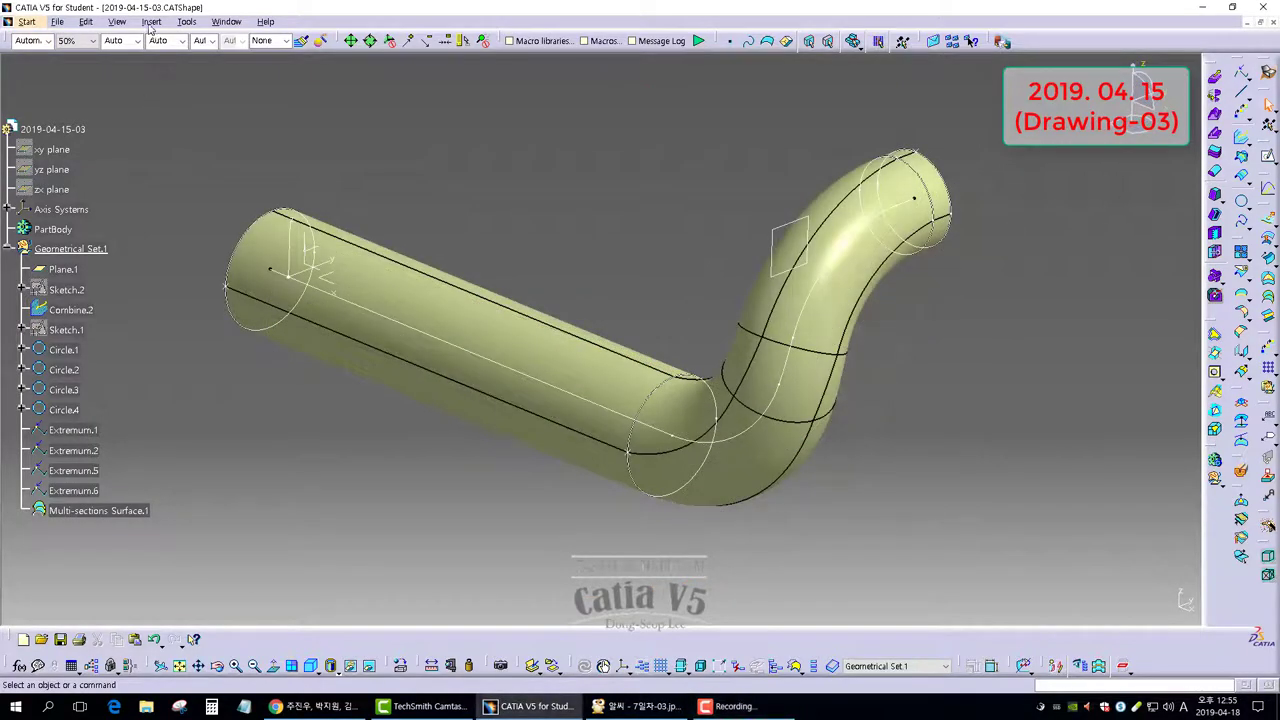
{"action": "left_click", "coordinate": [152, 21]}
{"action": "left_click", "coordinate": [183, 71]}
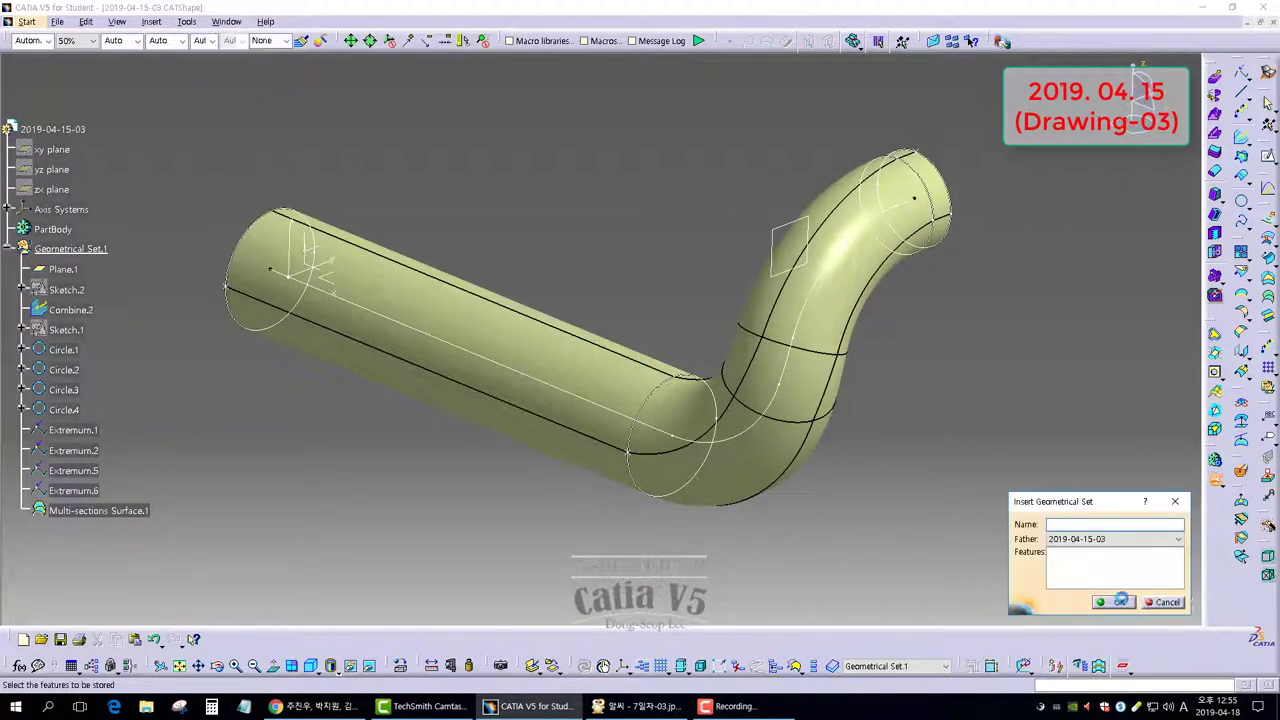
{"action": "left_click", "coordinate": [1121, 601]}
{"action": "right_click", "coordinate": [99, 508]}
{"action": "mouse_move", "coordinate": [190, 498]}
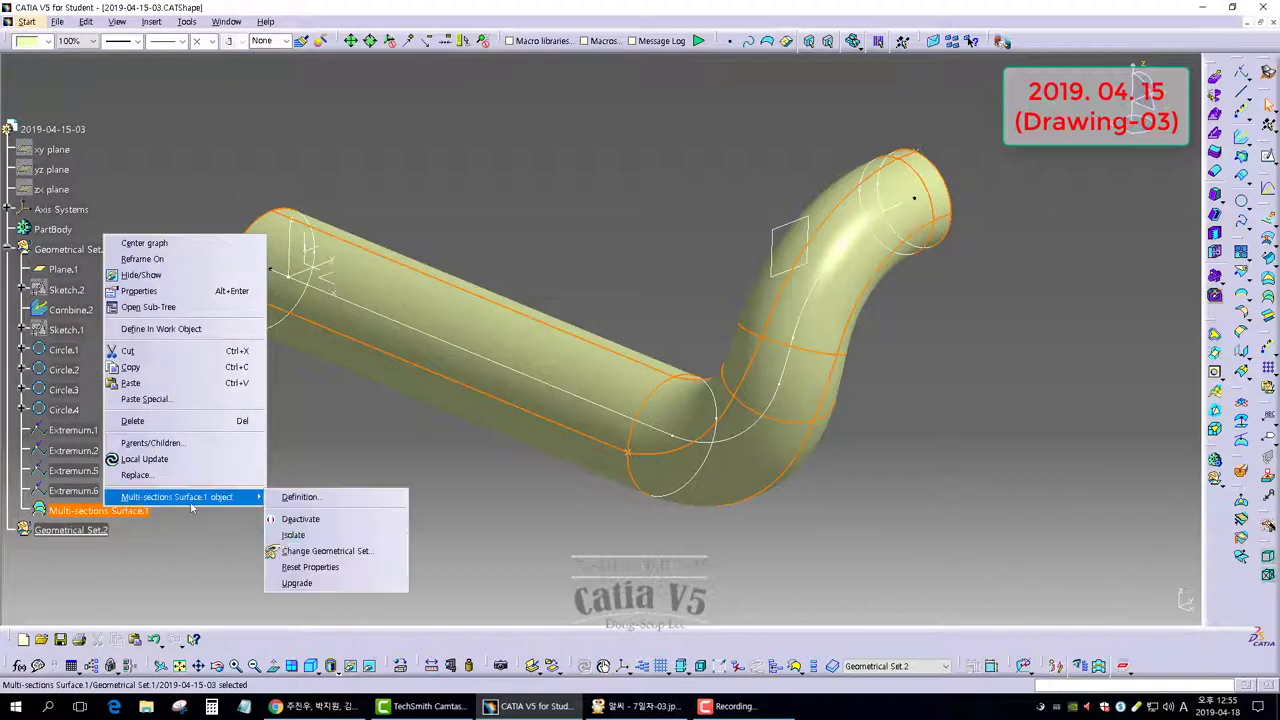
{"action": "left_click", "coordinate": [330, 551]}
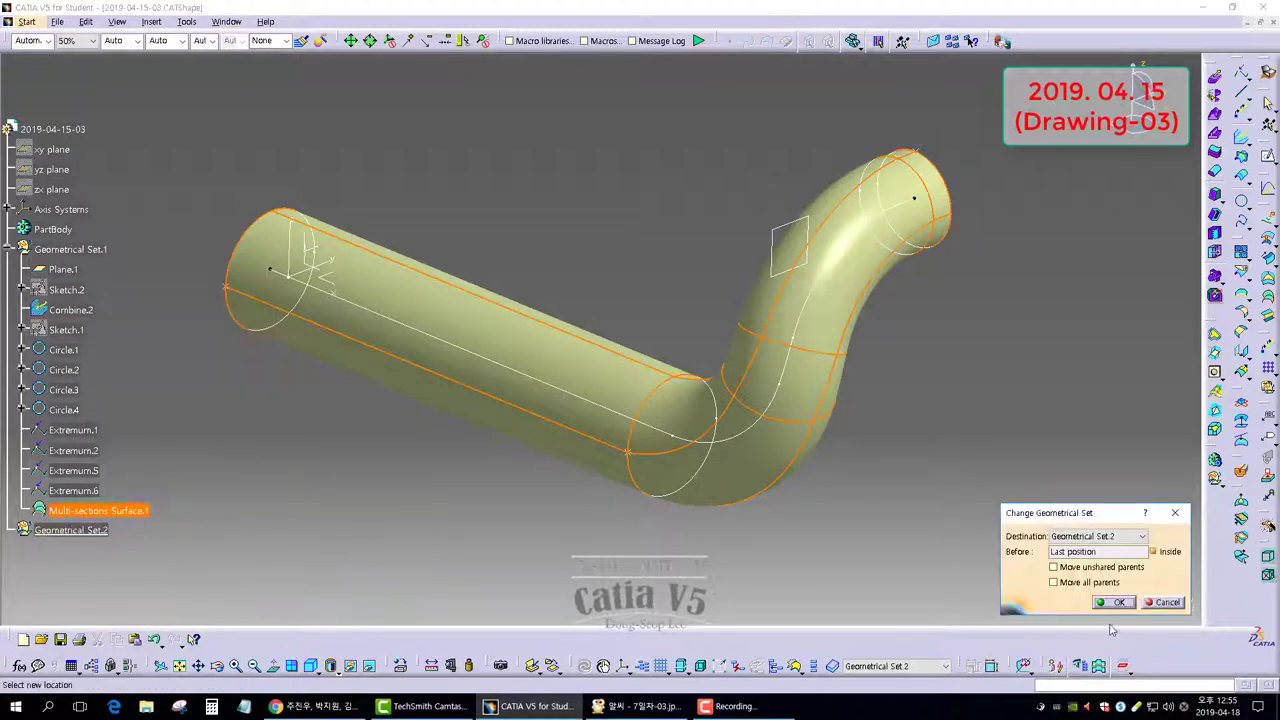
{"action": "left_click", "coordinate": [1113, 602]}
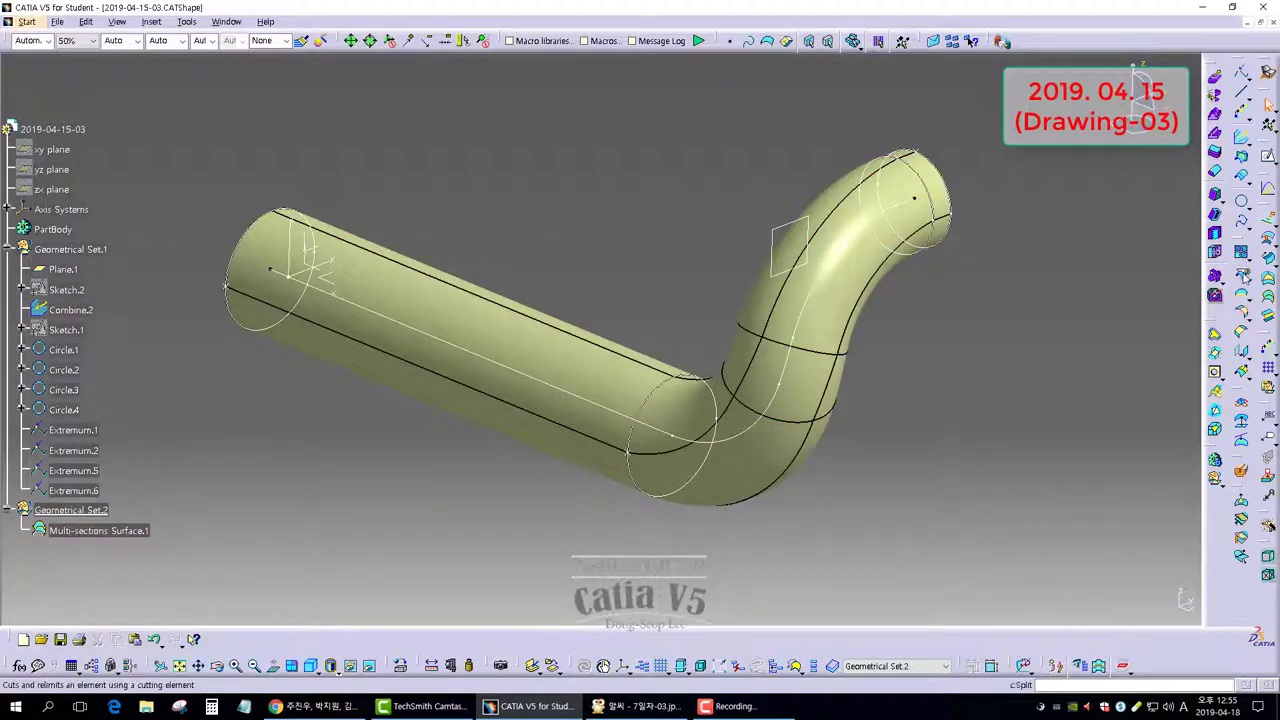
Split the multi-sections surface with the 50 mm circle at the start of the bend, keeping both sides
{"action": "left_click", "coordinate": [1268, 522]}
{"action": "left_click", "coordinate": [694, 418]}
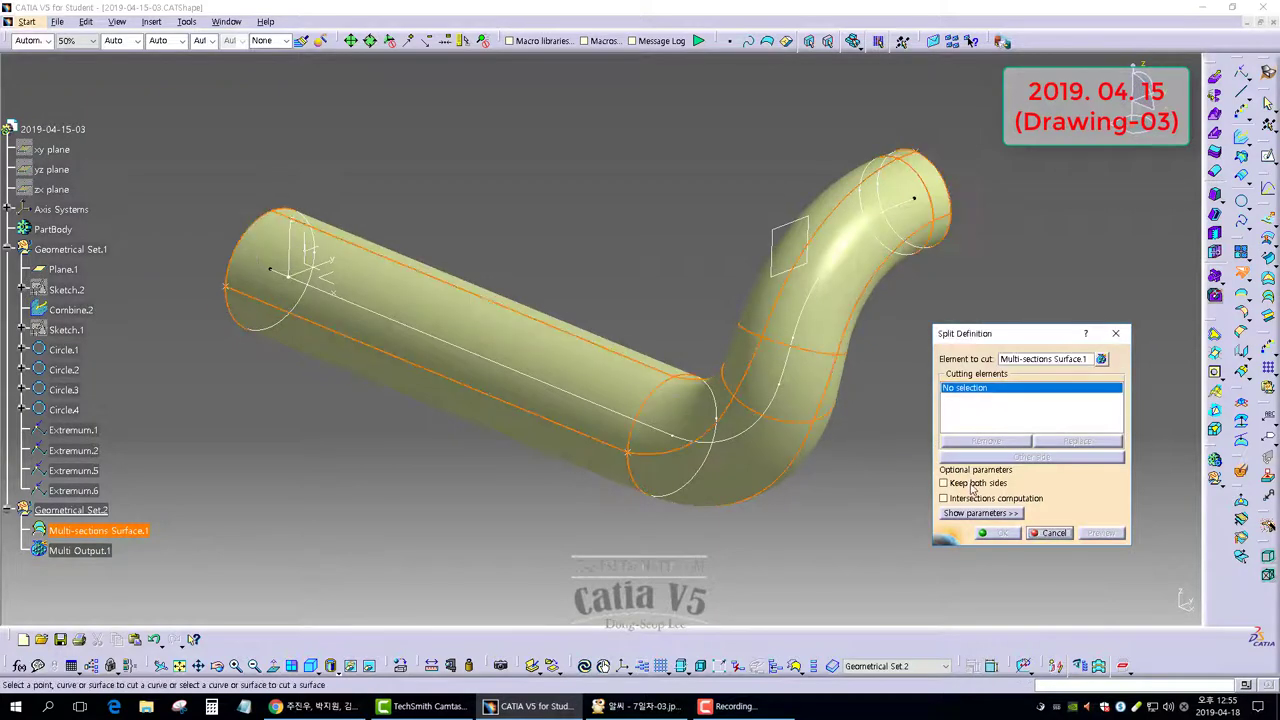
{"action": "middle_click_drag", "start_coordinate": [549, 491], "coordinate": [800, 485]}
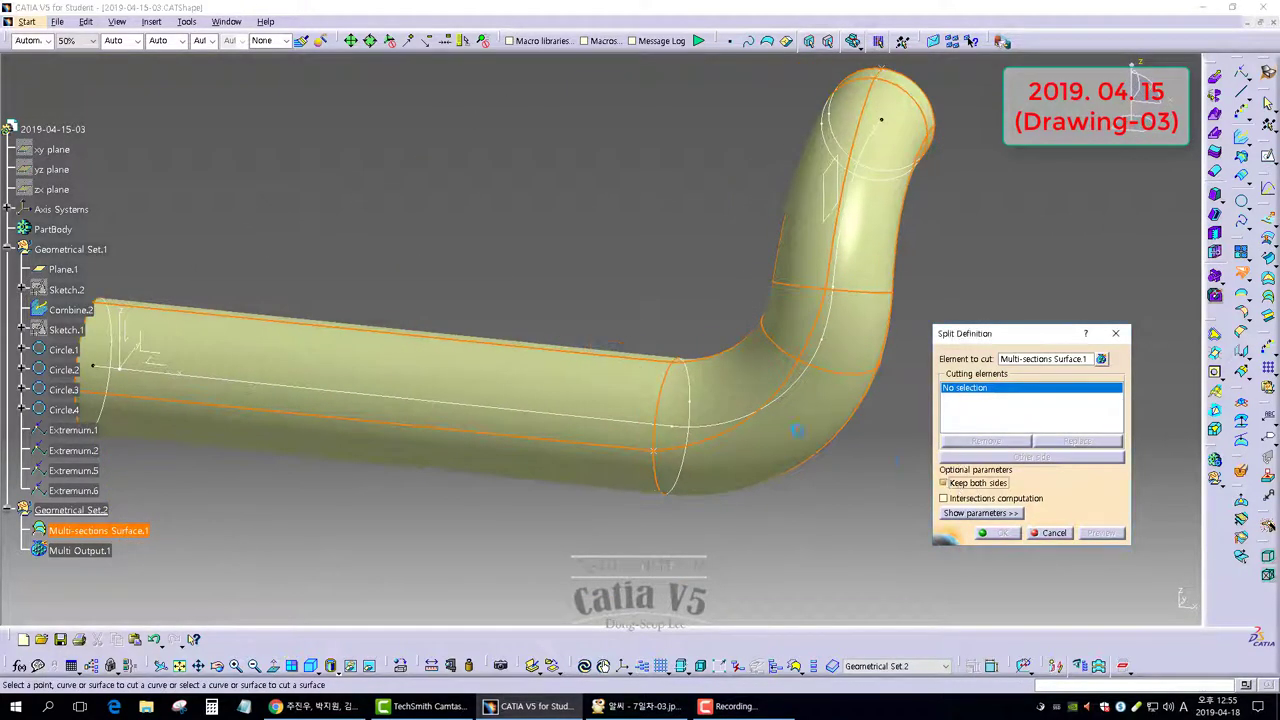
{"action": "left_click", "coordinate": [694, 383]}
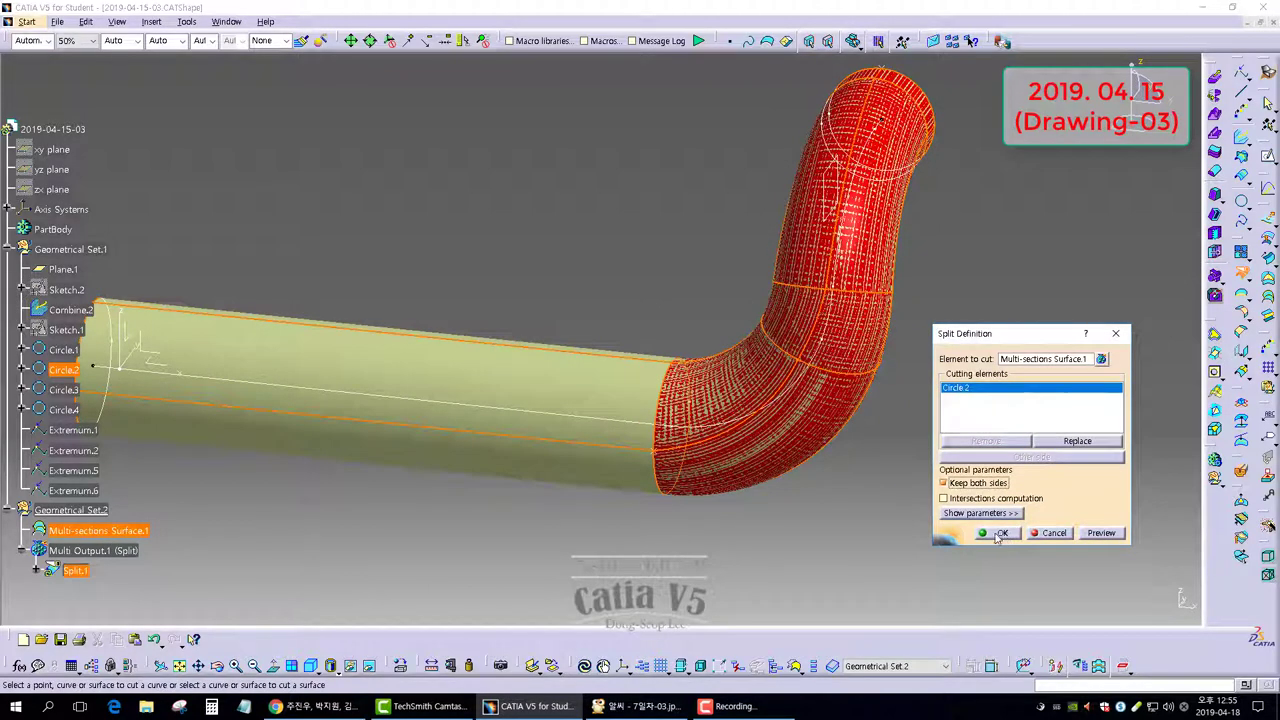
{"action": "left_click", "coordinate": [999, 533]}
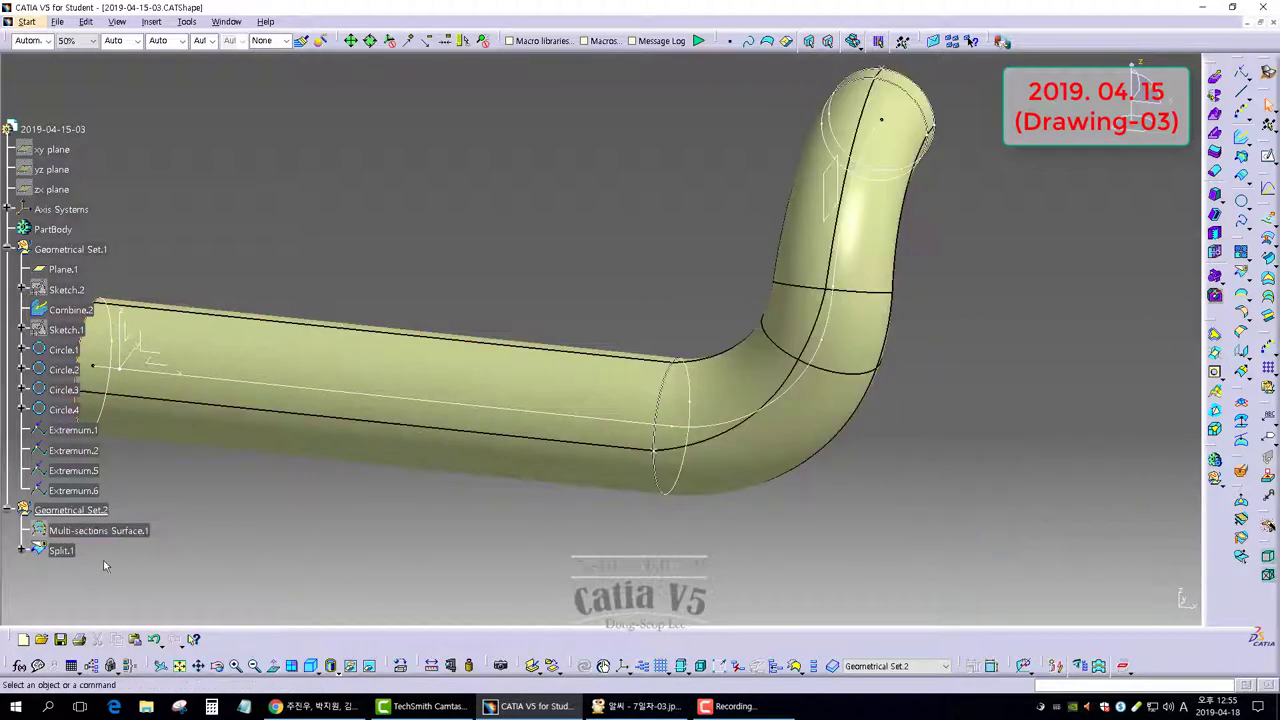